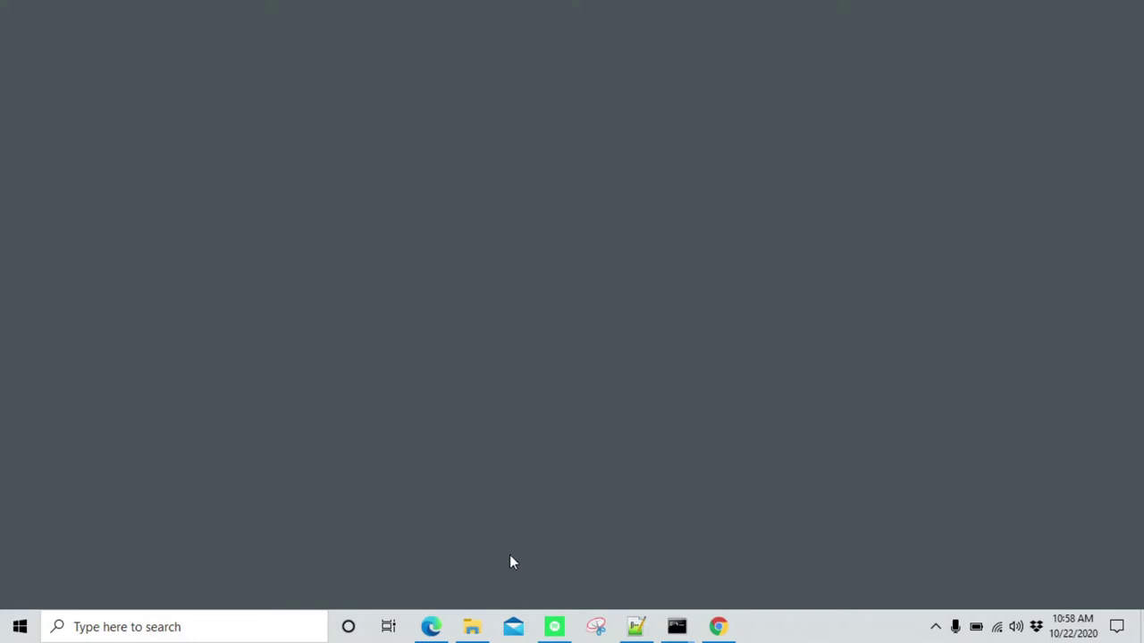
Browse to C:\Program Files\GrafanaLabs\grafana\conf and open the defaults file in Notepad++
left_click(472, 627)
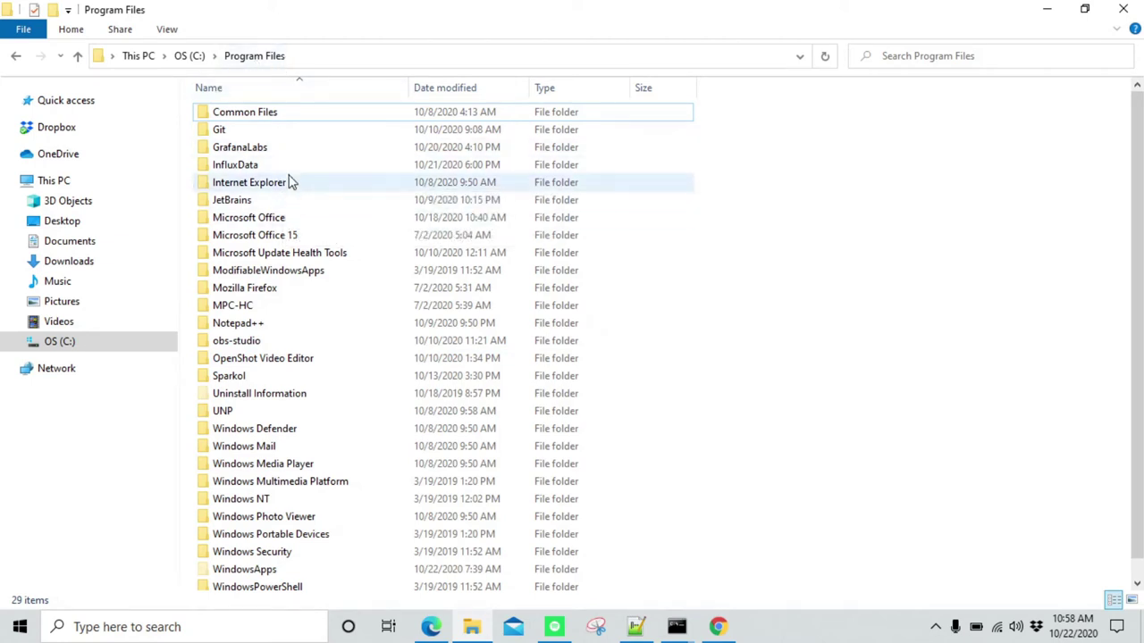
double_click(268, 147)
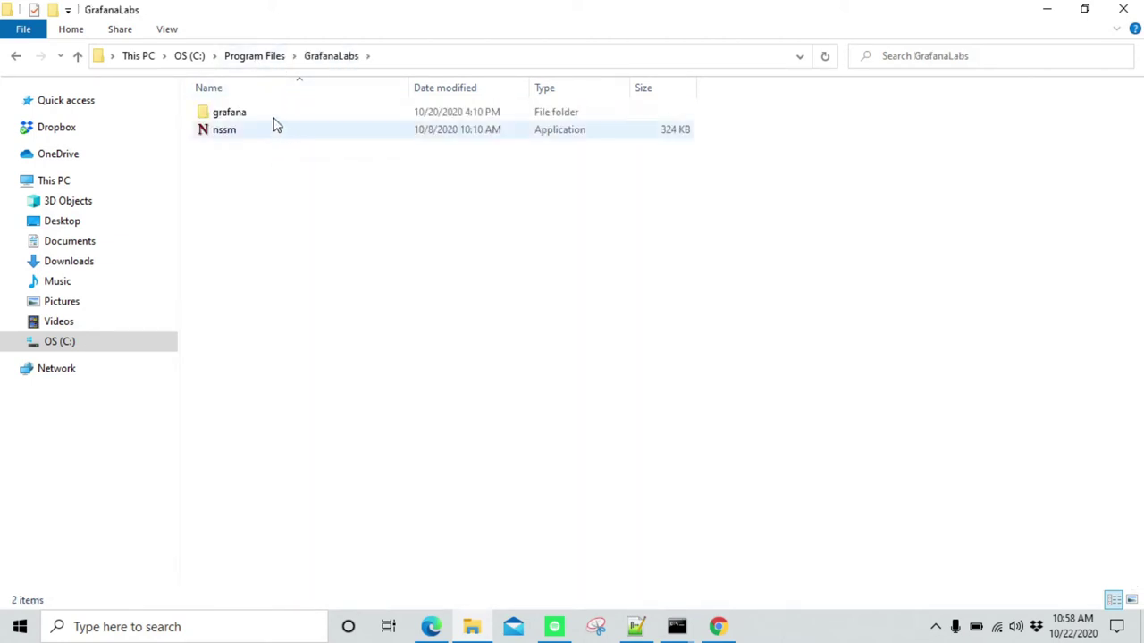
double_click(272, 117)
left_click(252, 136)
double_click(251, 140)
left_click(271, 138)
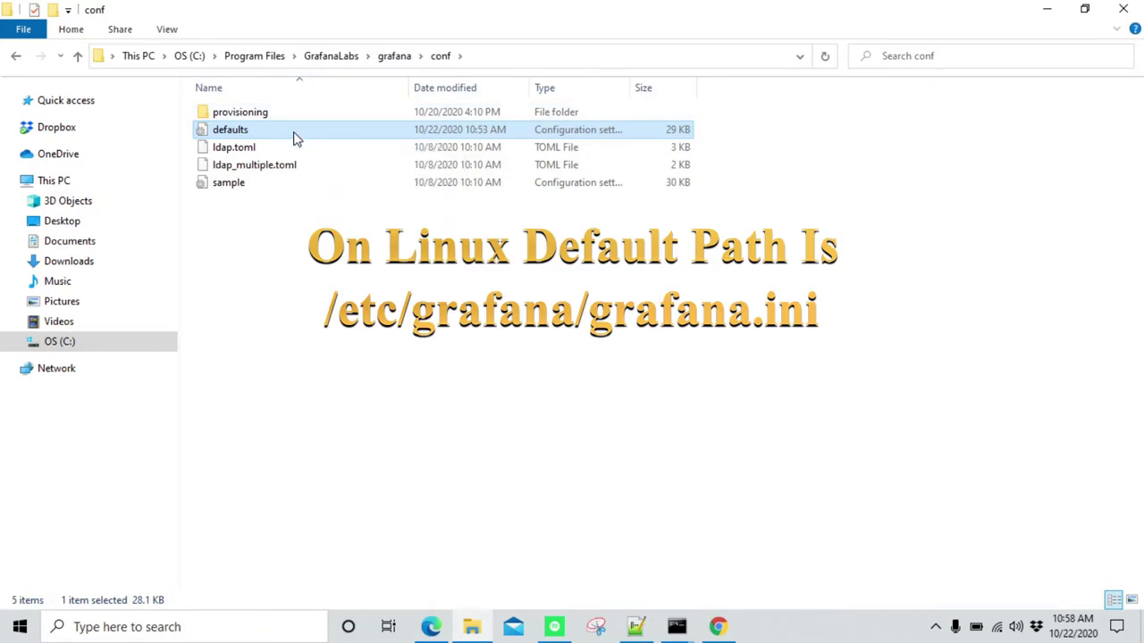
right_click(294, 137)
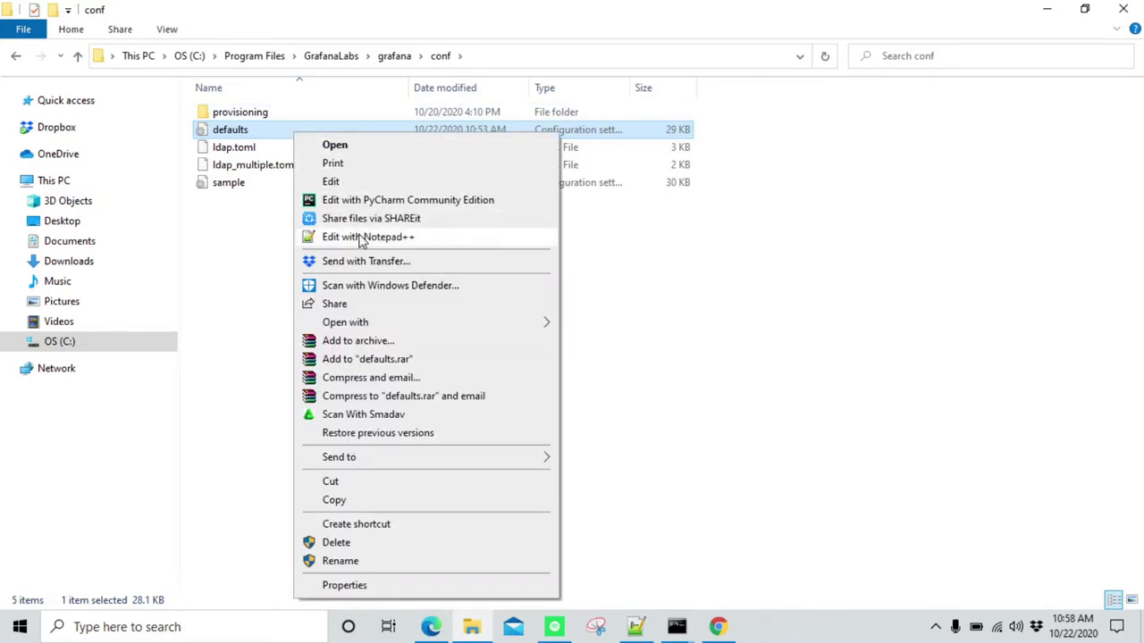
left_click(357, 237)
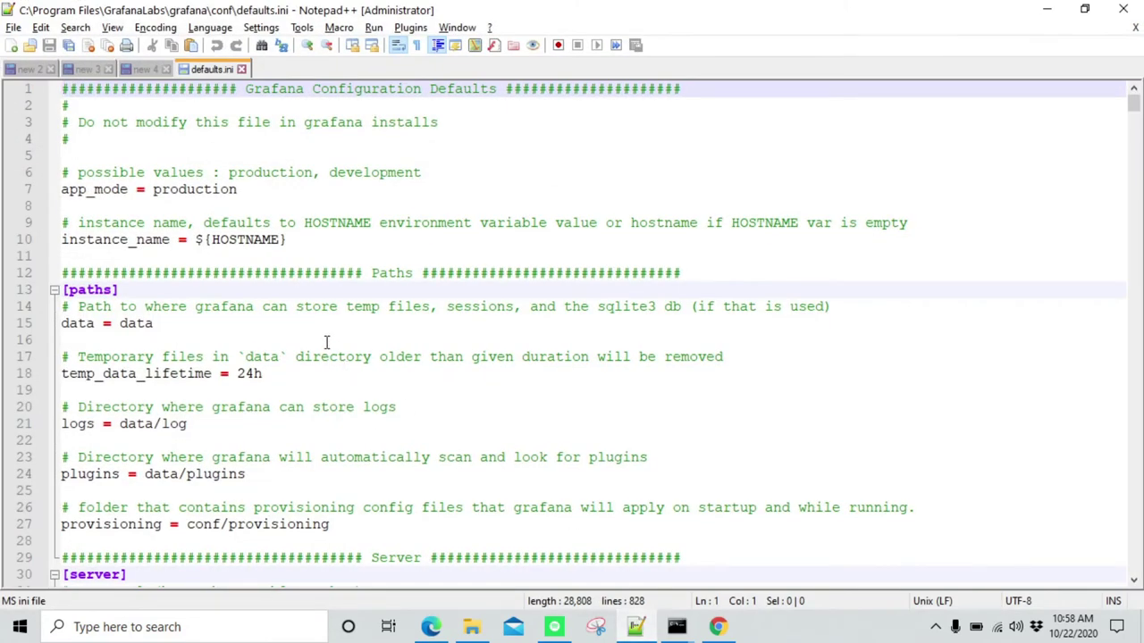
Search defaults.ini for 'smtp' to bring the [smtp] settings lines into view
left_click(340, 255)
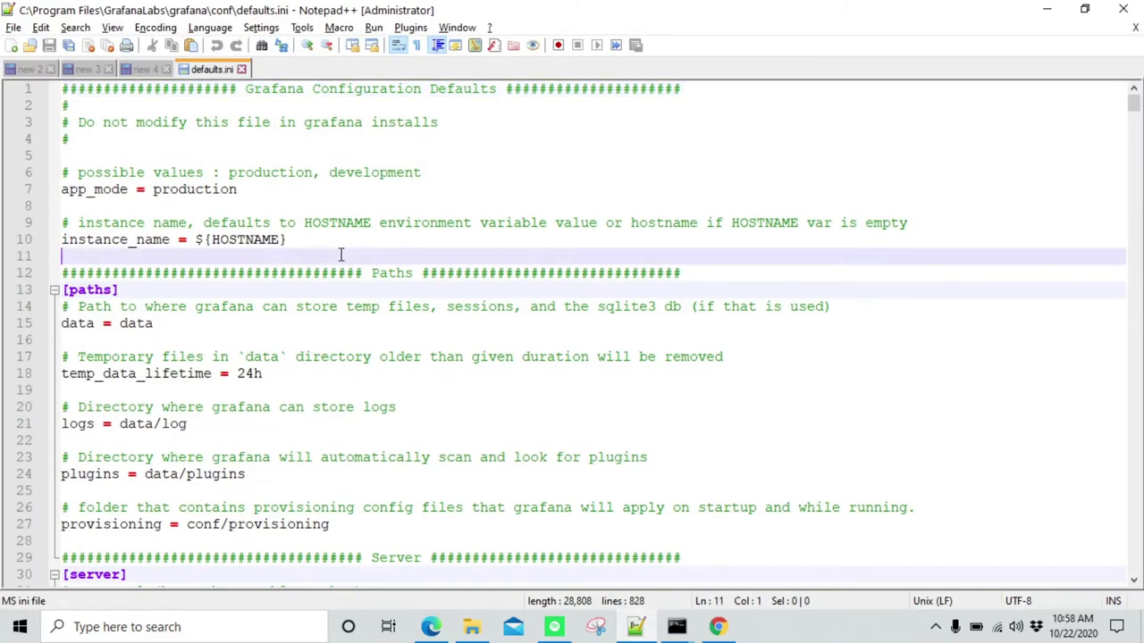
key("ctrl+f")
type("smtp")
key("Return")
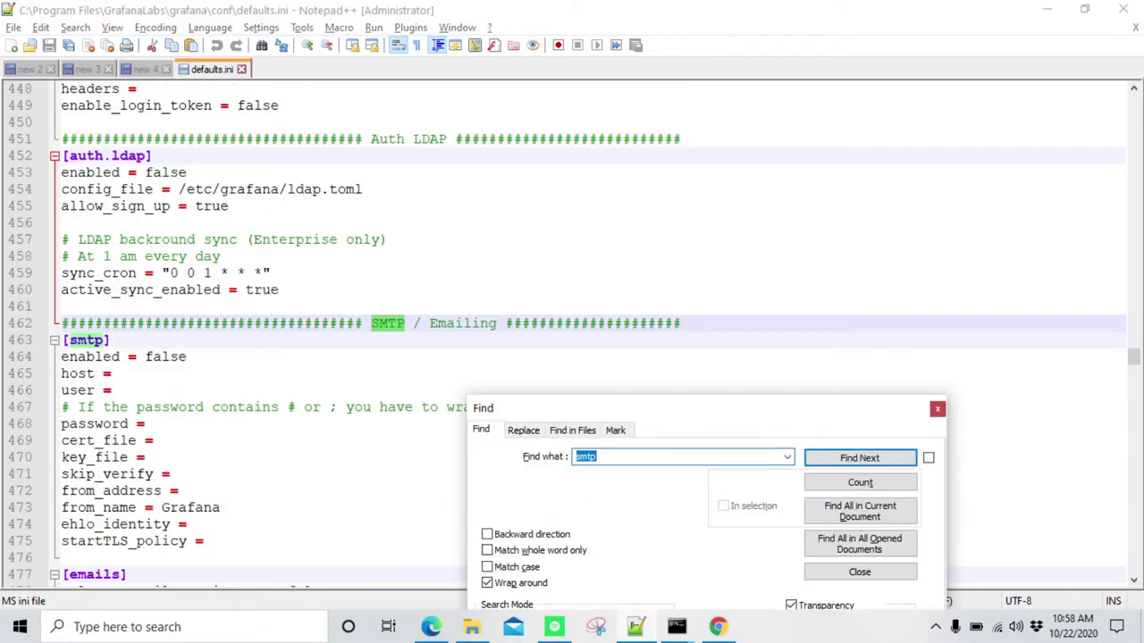
key("Escape")
scroll(179, 332, "down", 1)
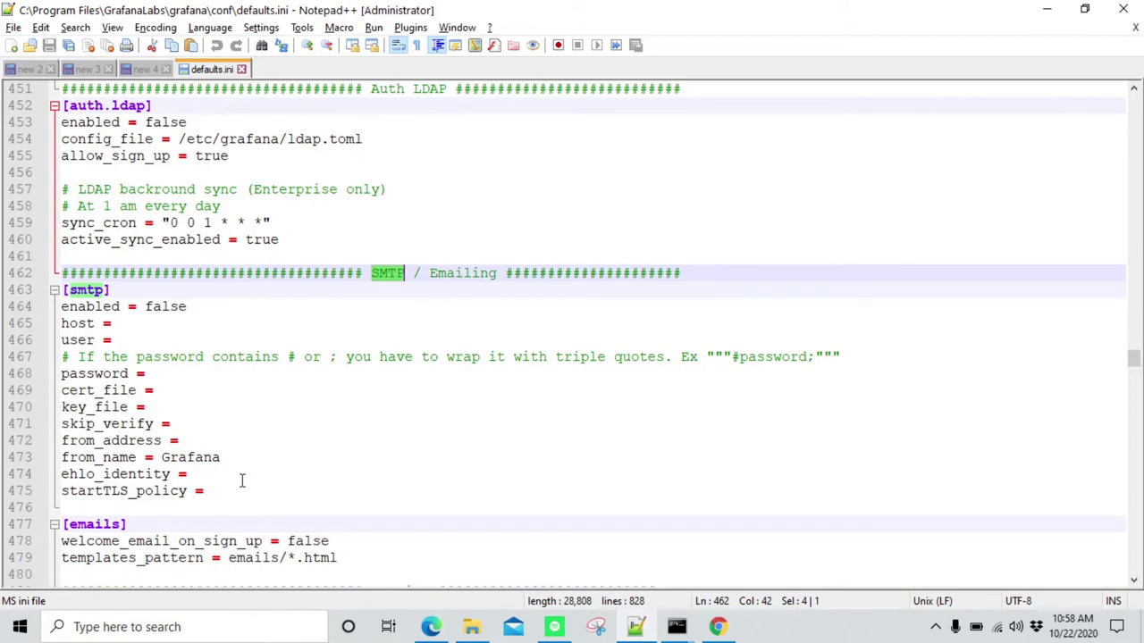
left_click_drag(217, 497, 36, 307)
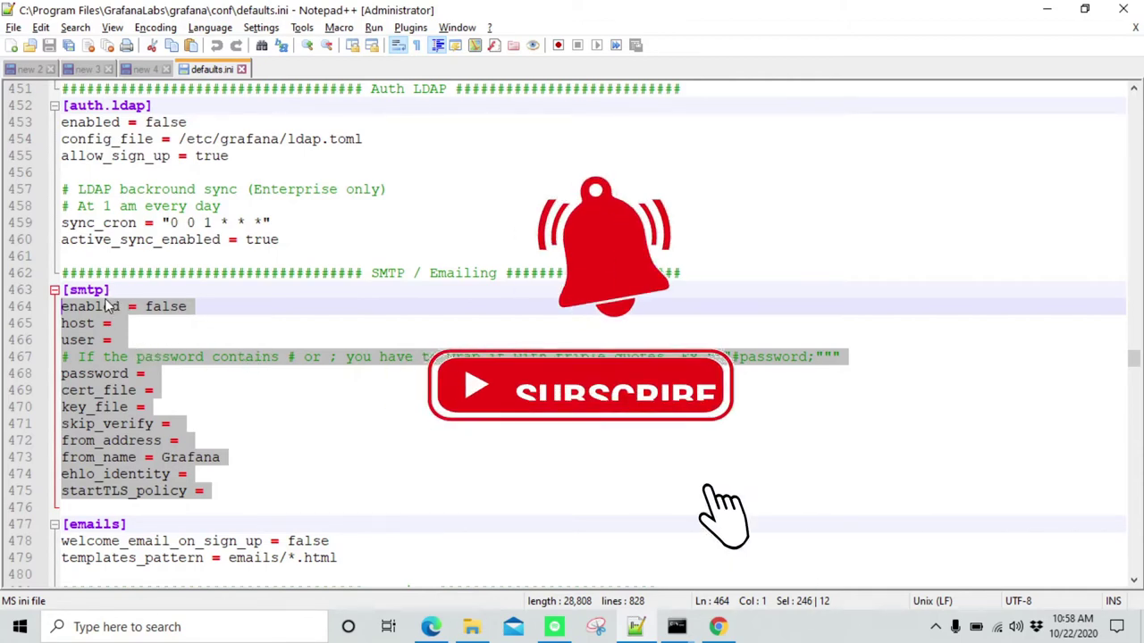
left_click_drag(110, 293, 63, 294)
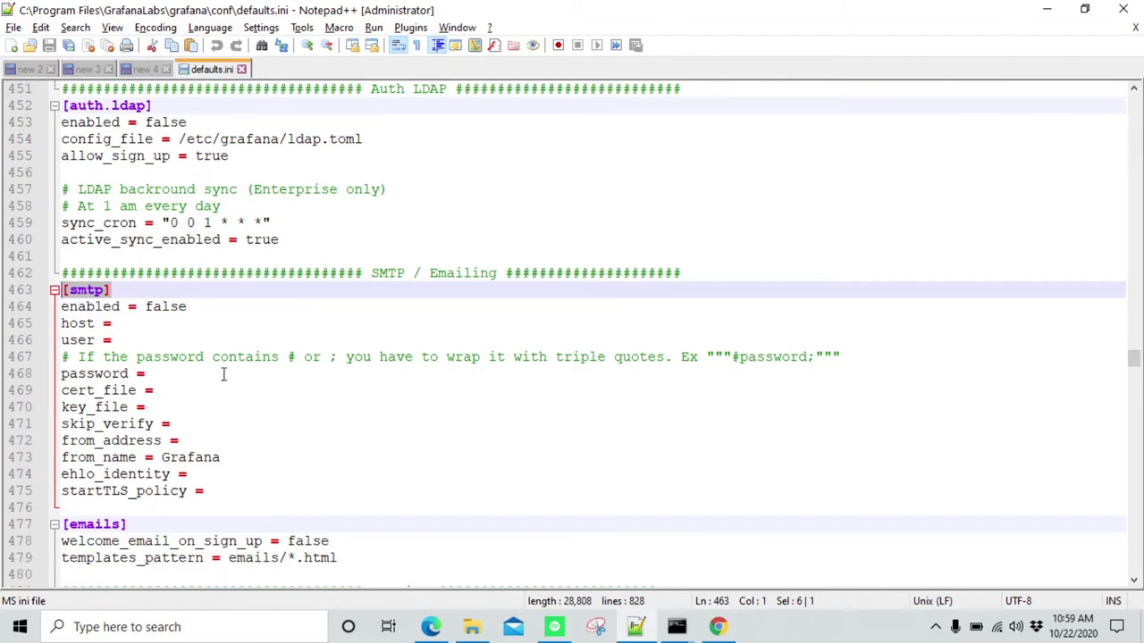
Scroll through the 'free smtp providers' Google results in Chrome, then minimize the browser
left_click(717, 626)
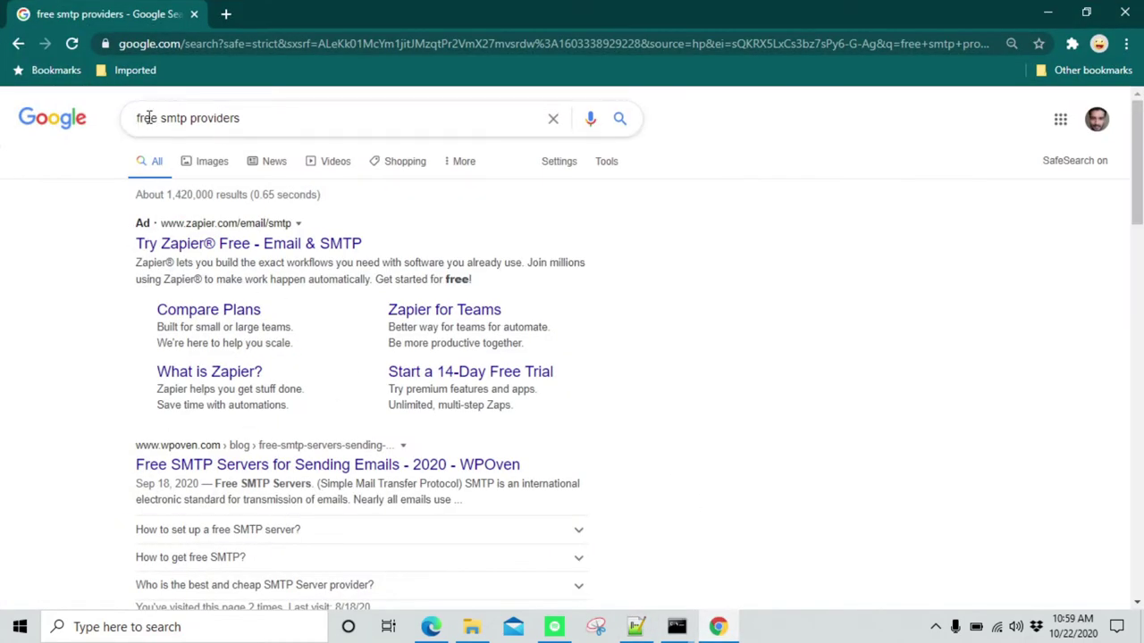
scroll(185, 300, "down", 2)
scroll(206, 310, "down", 2)
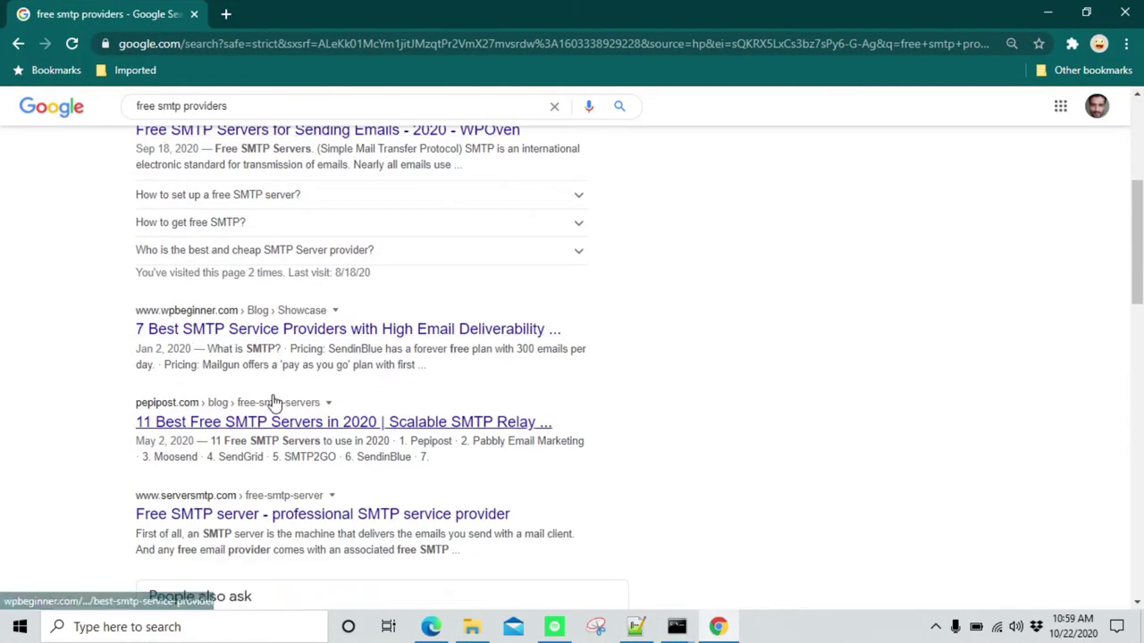
scroll(268, 404, "down", 2)
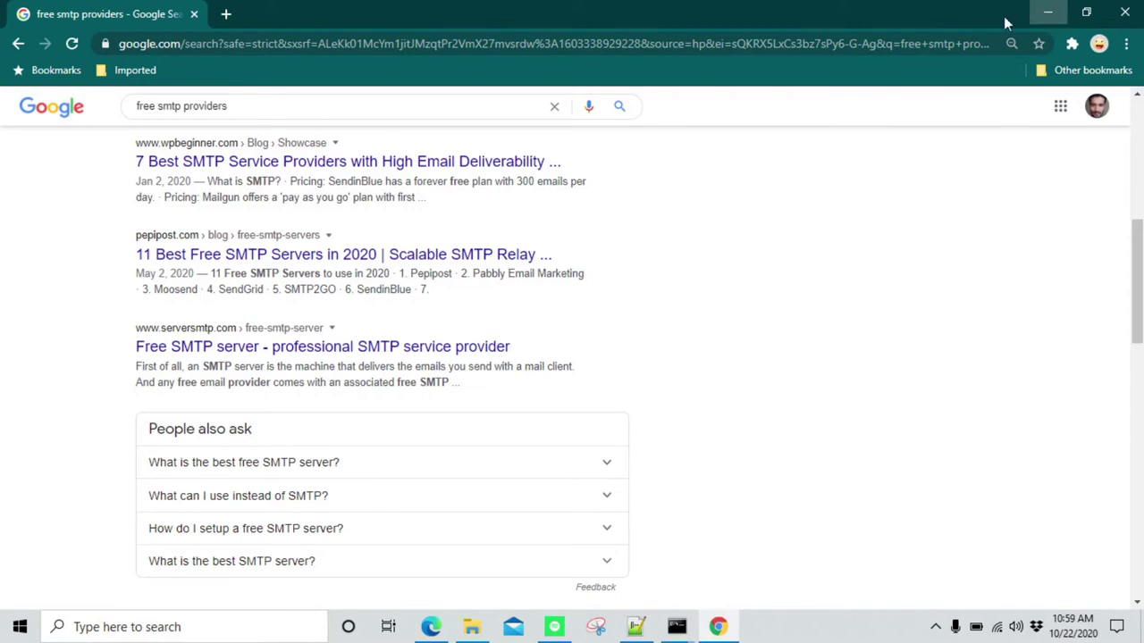
left_click(1047, 13)
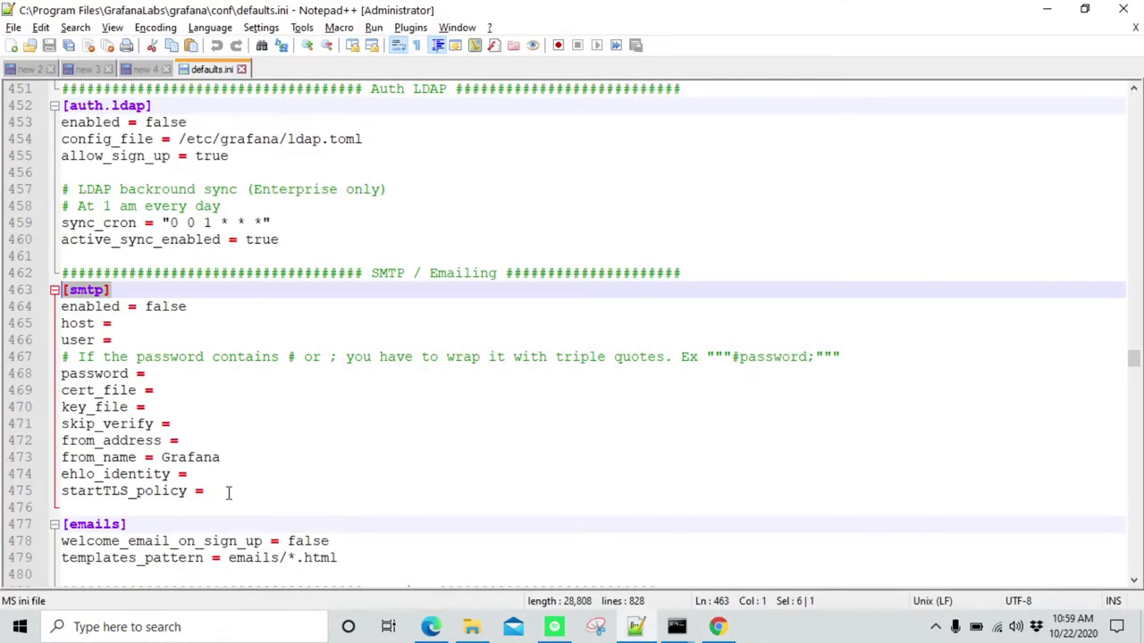
Change enabled from false to true in the [smtp] section
left_click_drag(228, 494, 61, 325)
left_click(157, 322)
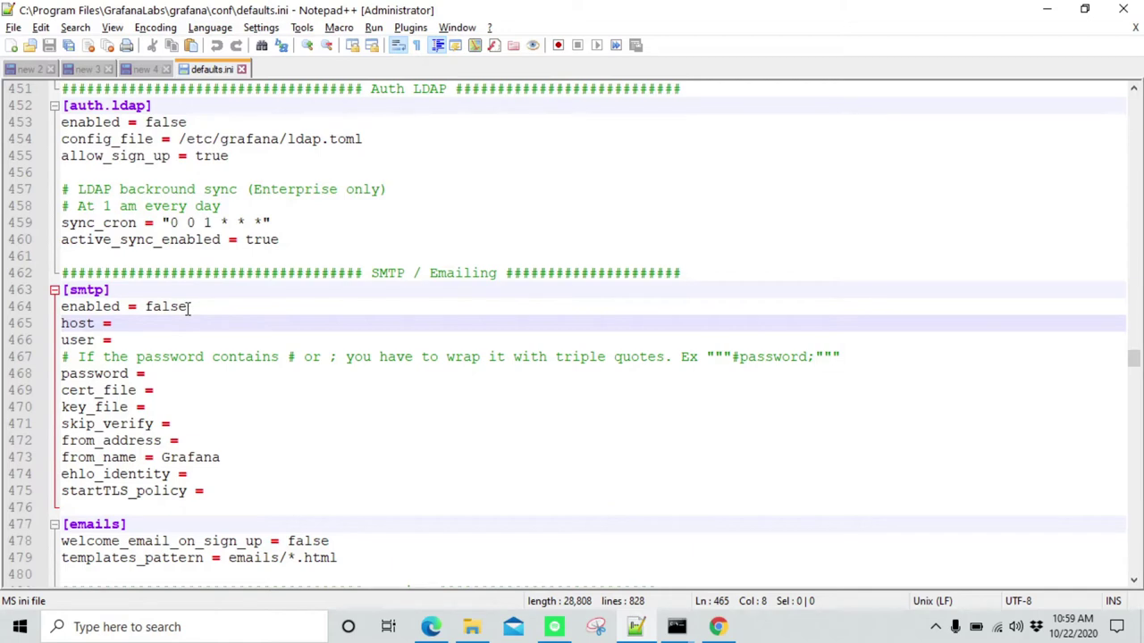
double_click(91, 306)
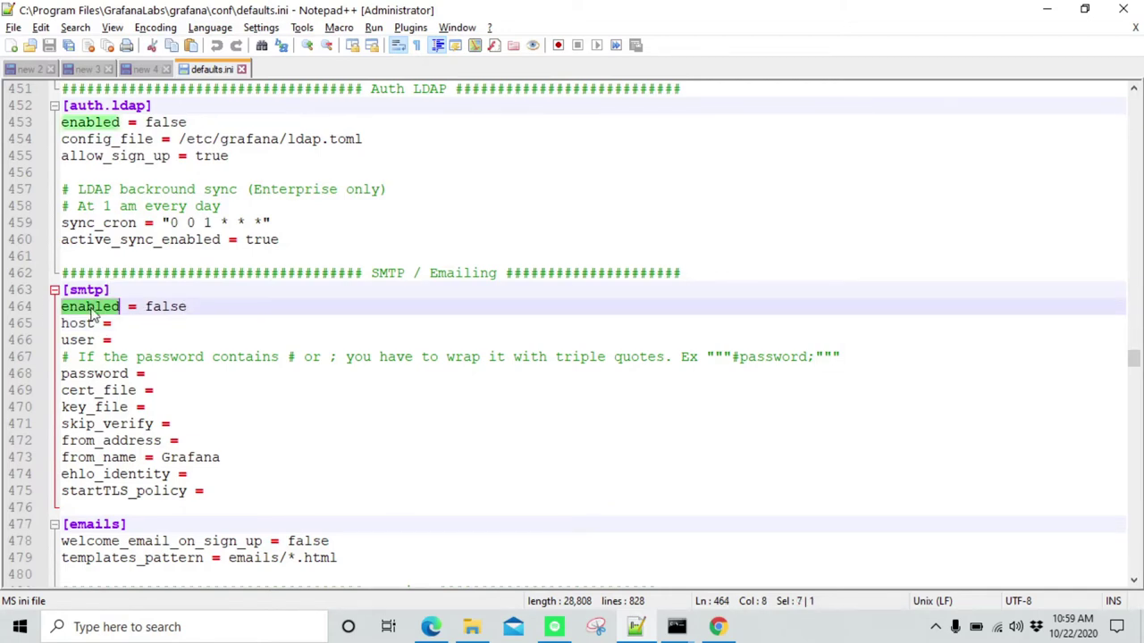
double_click(161, 306)
type("true")
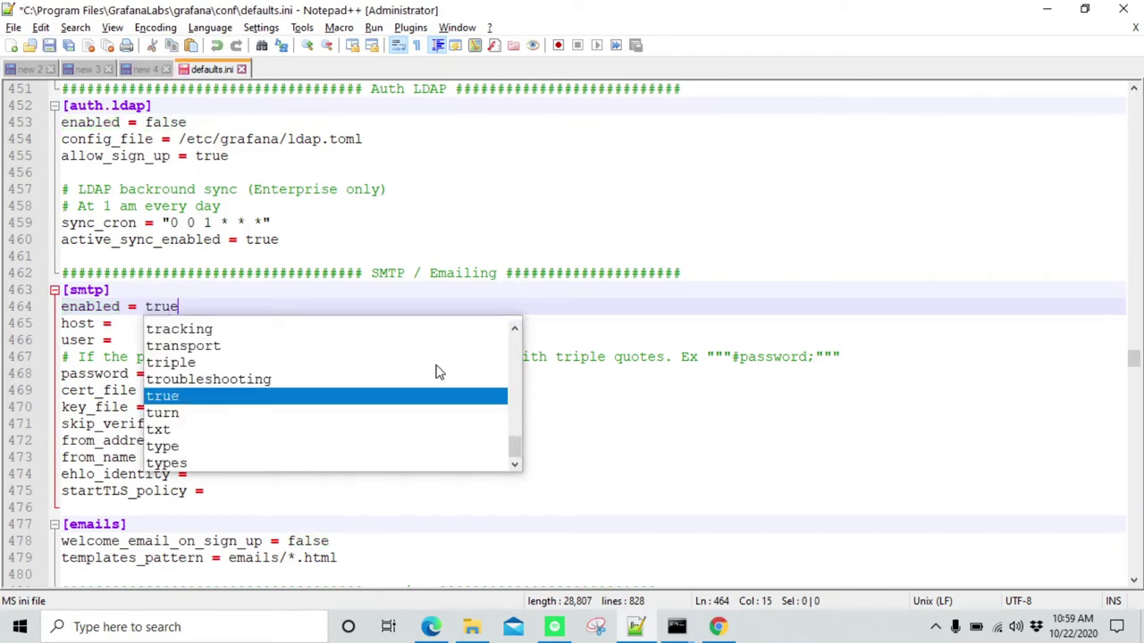
key("Escape")
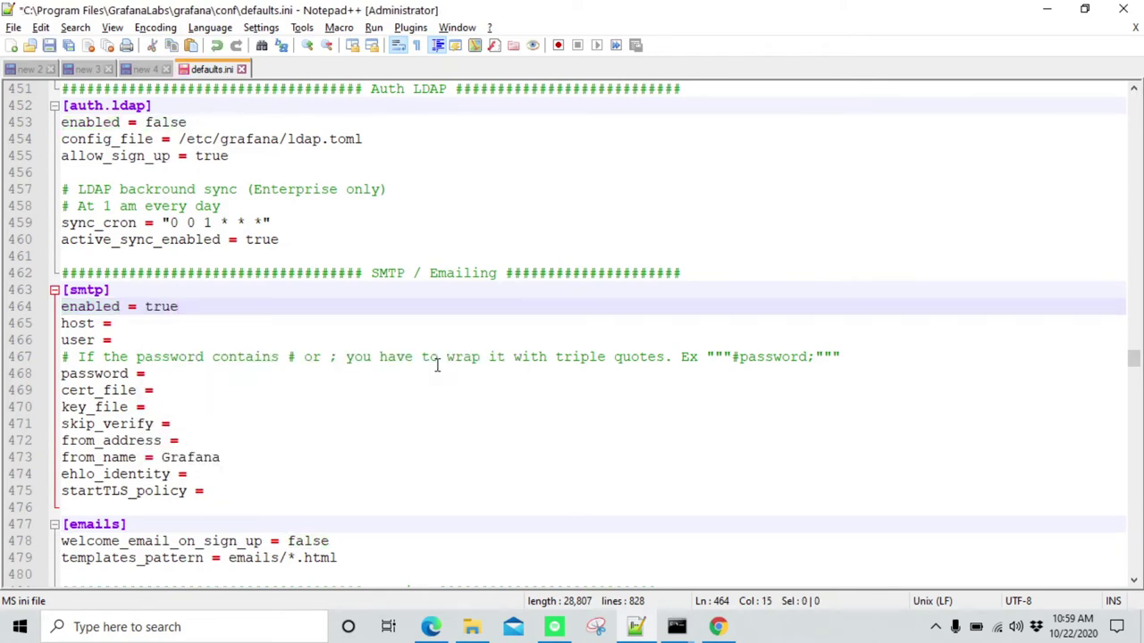
Set host to smtp.itpanther.com and user to the sending account's e-mail address
key("Down")
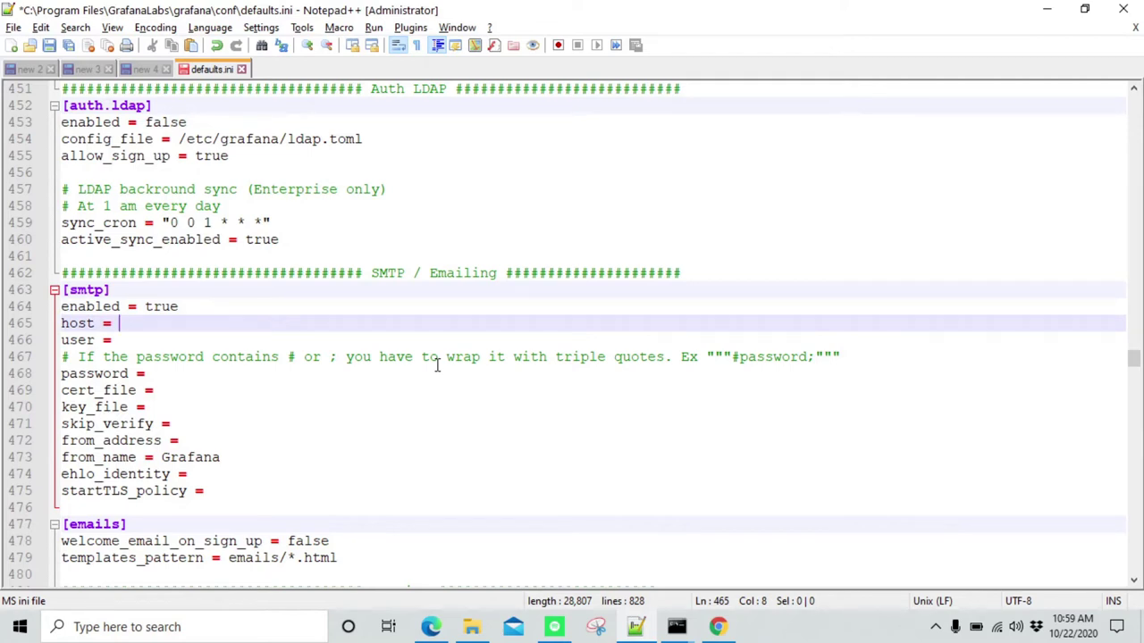
type("smt")
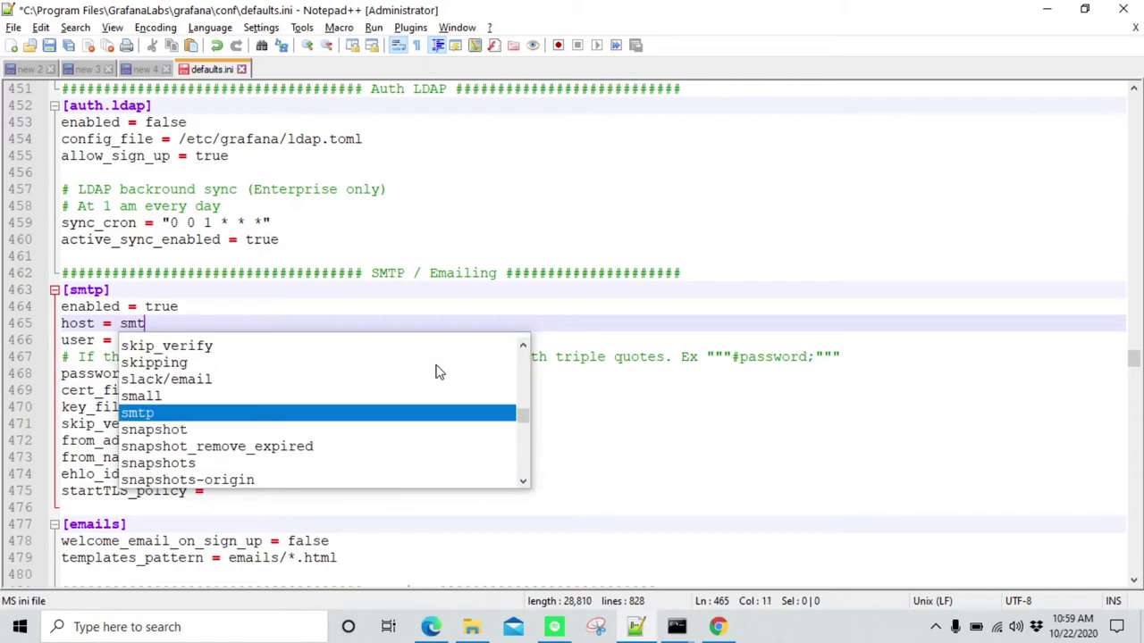
type("p.itpanther.com")
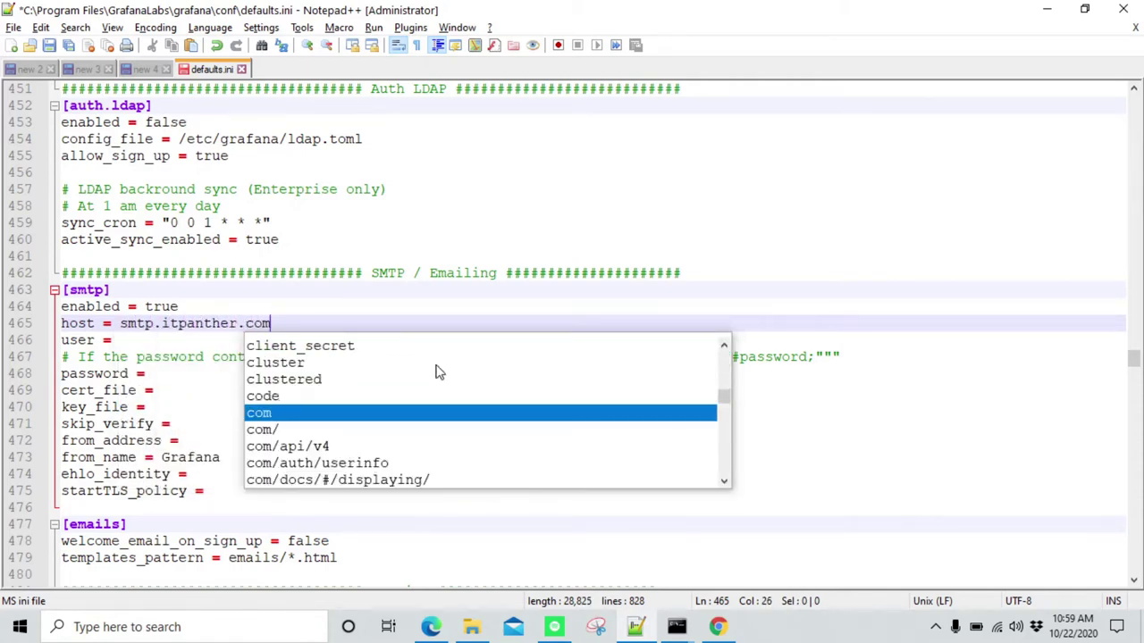
key("Escape")
key("Down")
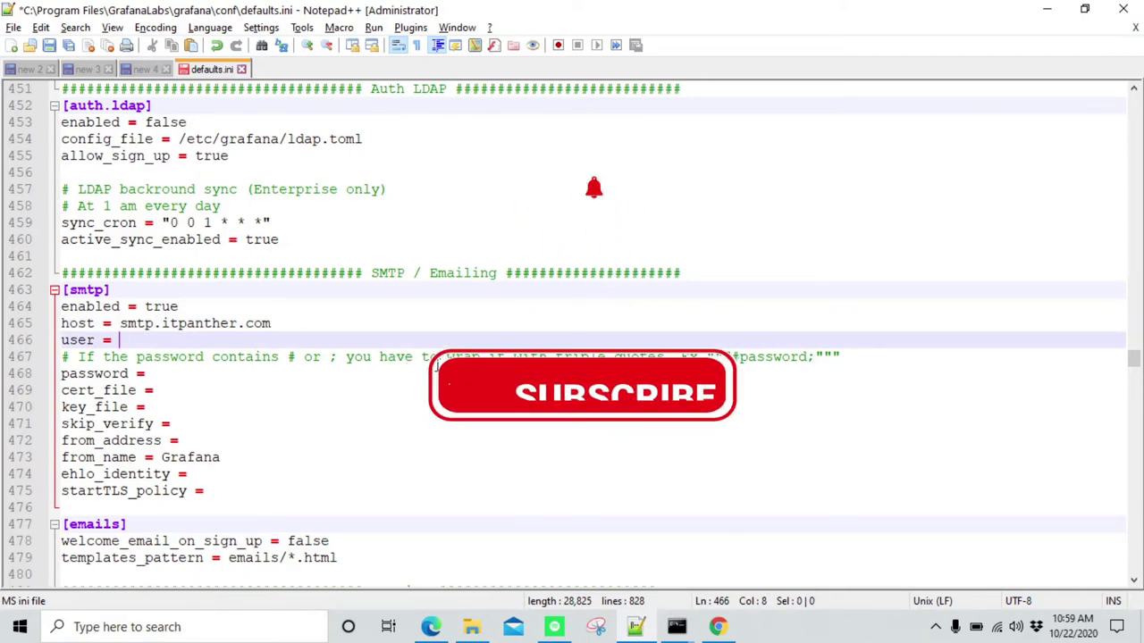
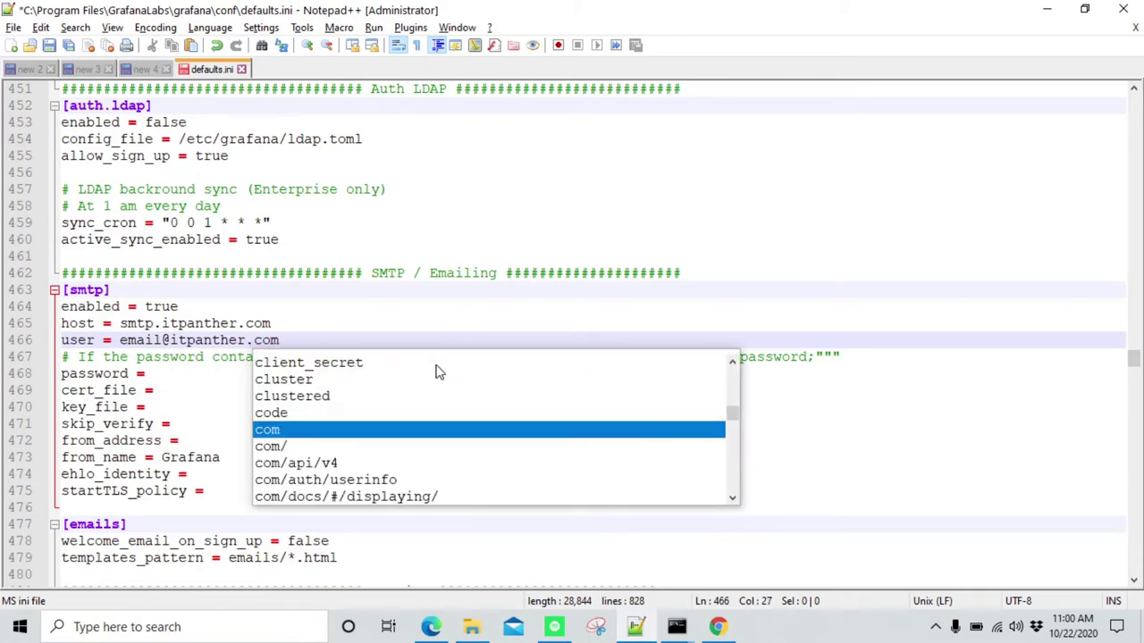
key("Escape")
key("Down")
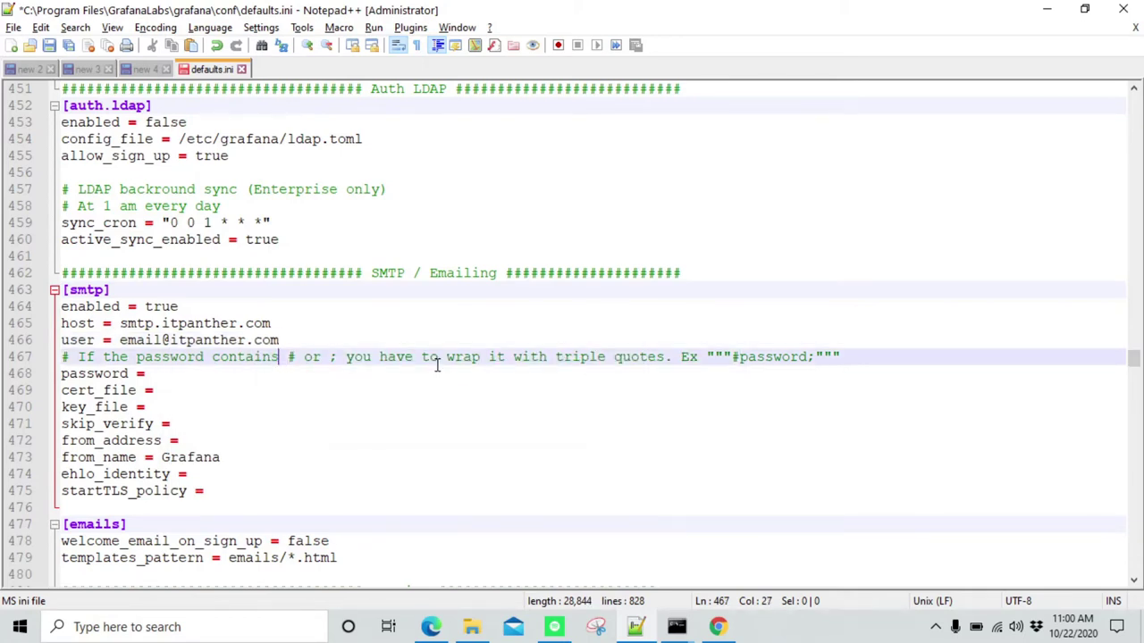
key("Down")
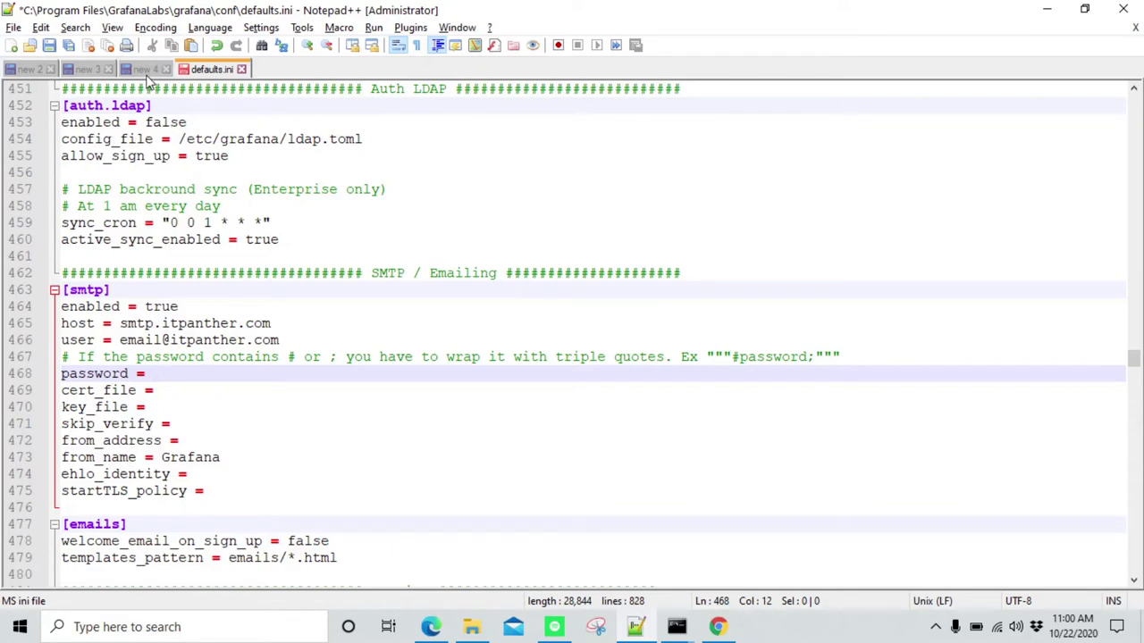
key("ctrl+Tab")
left_click(169, 166)
key("ctrl+a")
key("ctrl+c")
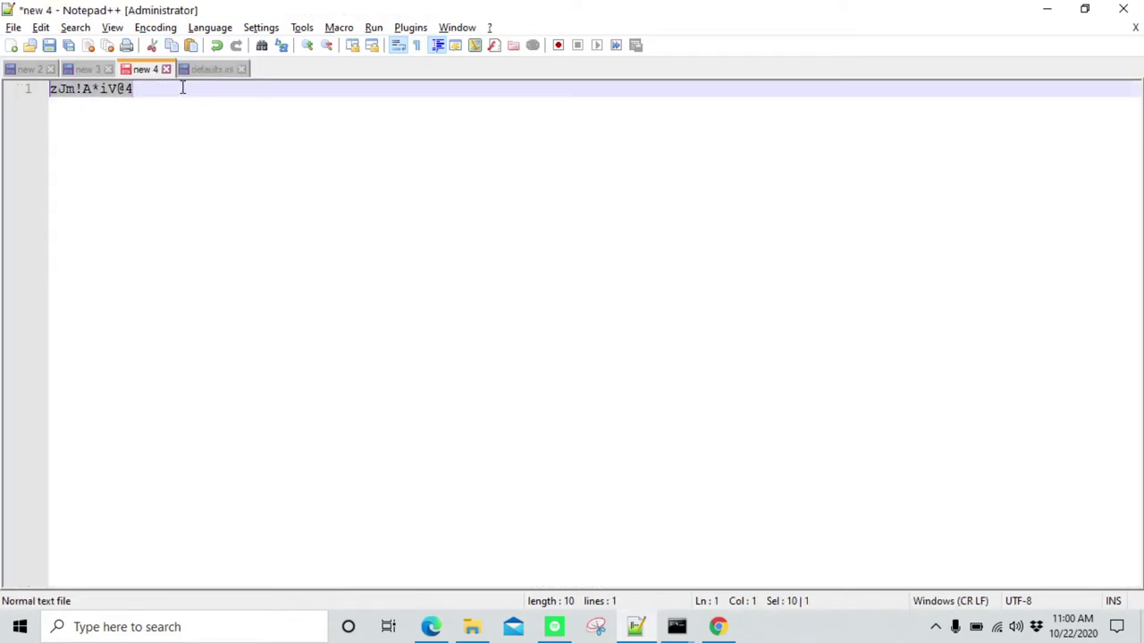
left_click(211, 69)
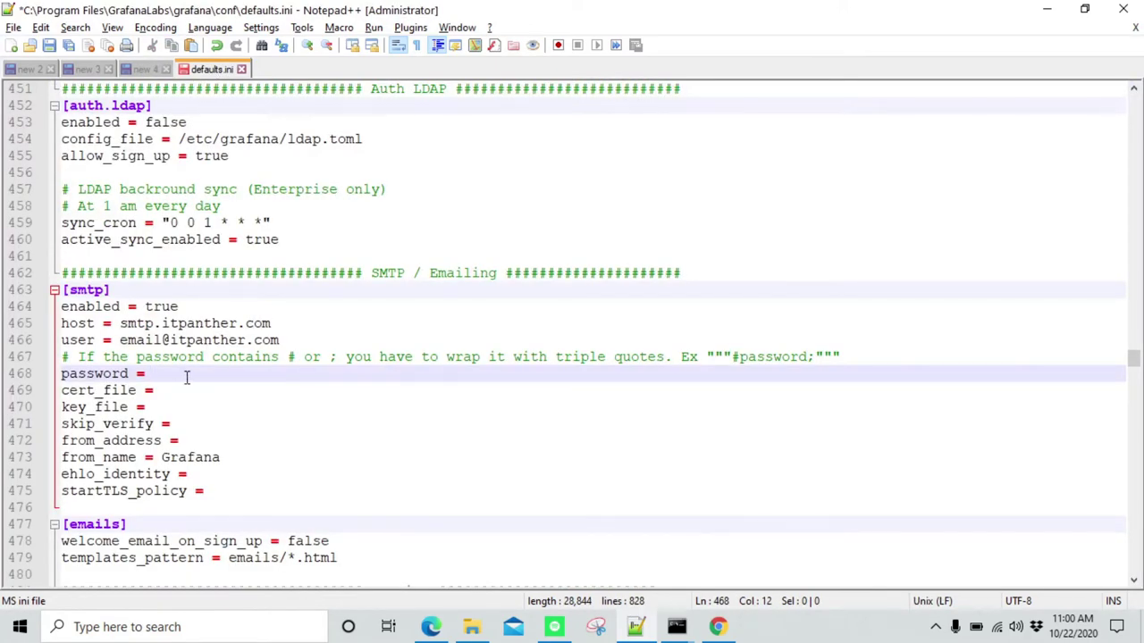
key("ctrl+v")
left_click(285, 357)
left_click_drag(286, 356, 320, 357)
double_click(312, 356)
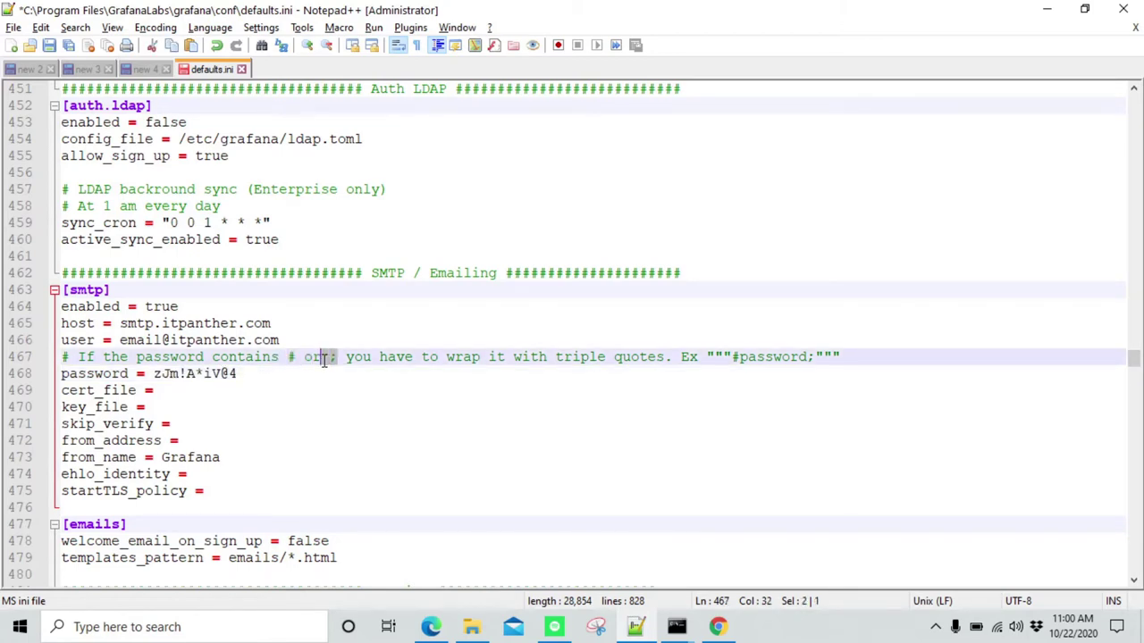
left_click_drag(732, 356, 814, 356)
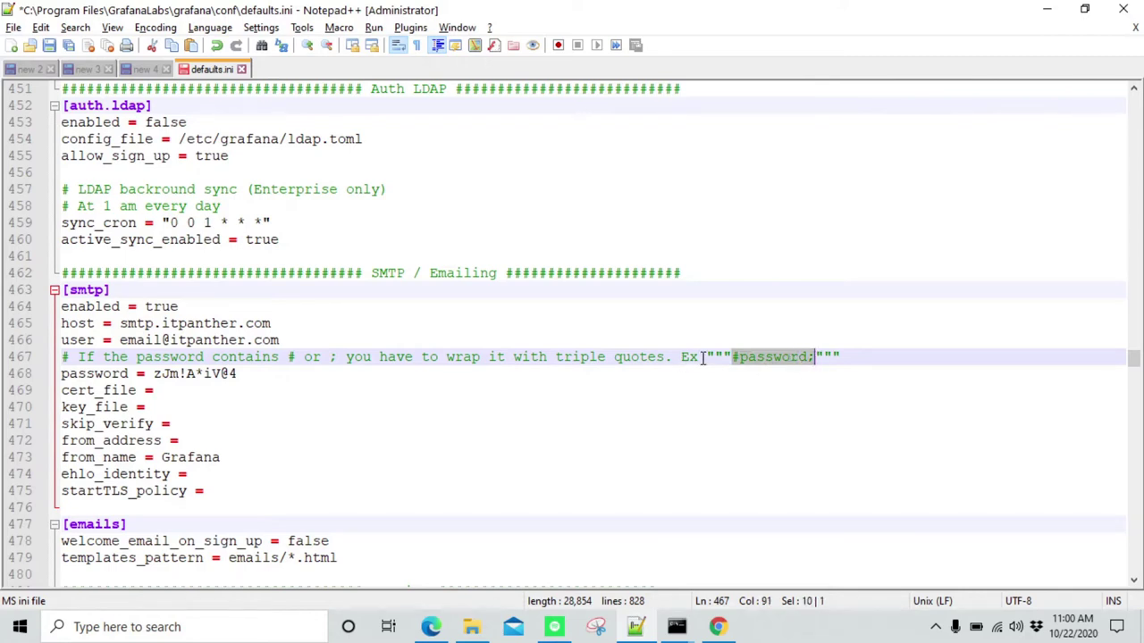
left_click_drag(708, 356, 723, 357)
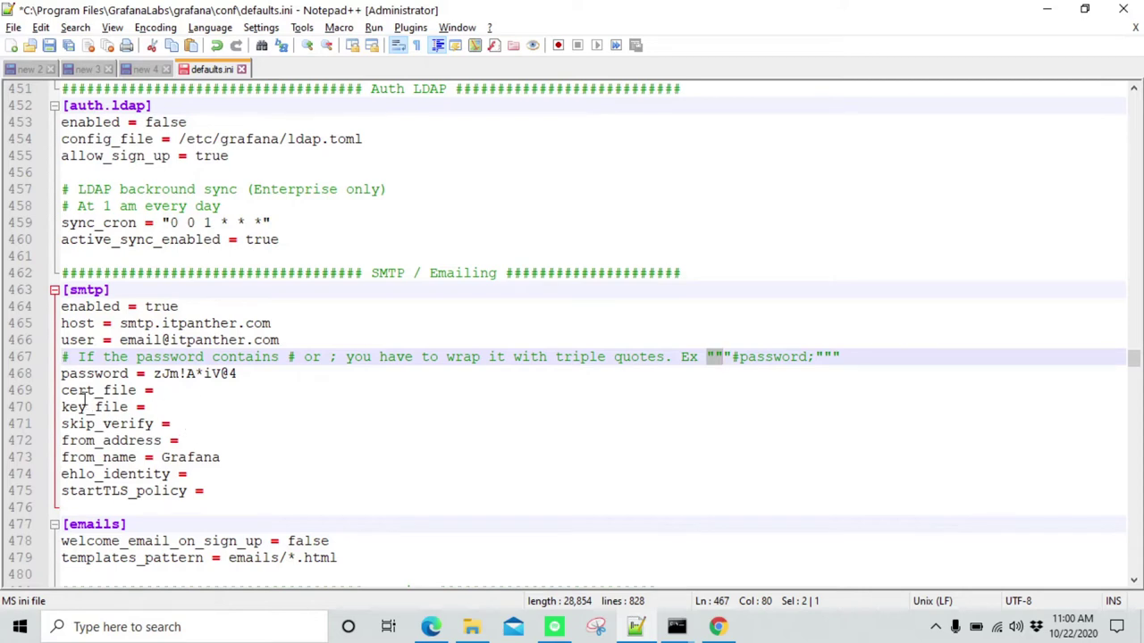
left_click_drag(182, 427, 64, 390)
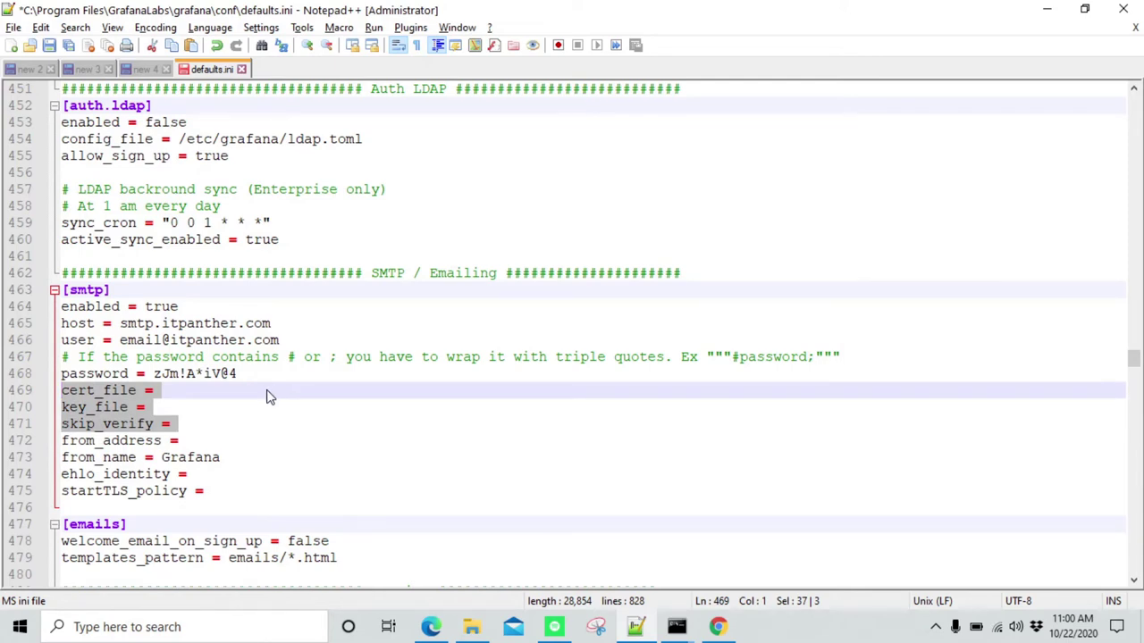
Set skip_verify to true and fill from_address with the sender's e-mail address
key("Down")
key("Down")
key("End")
type("true")
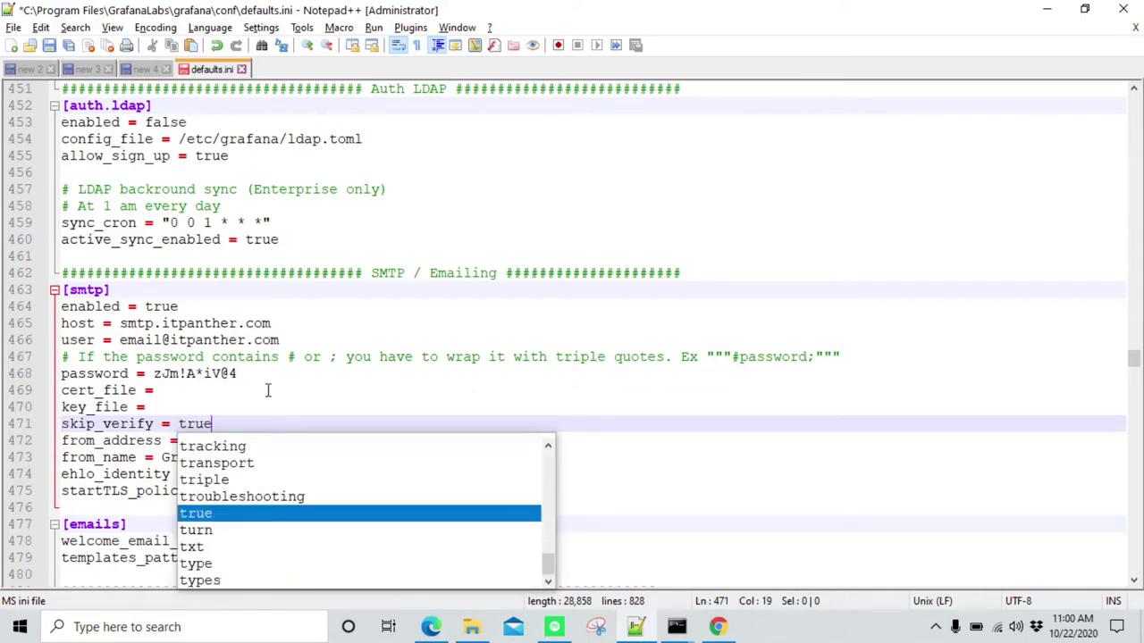
key("Escape")
key("Down")
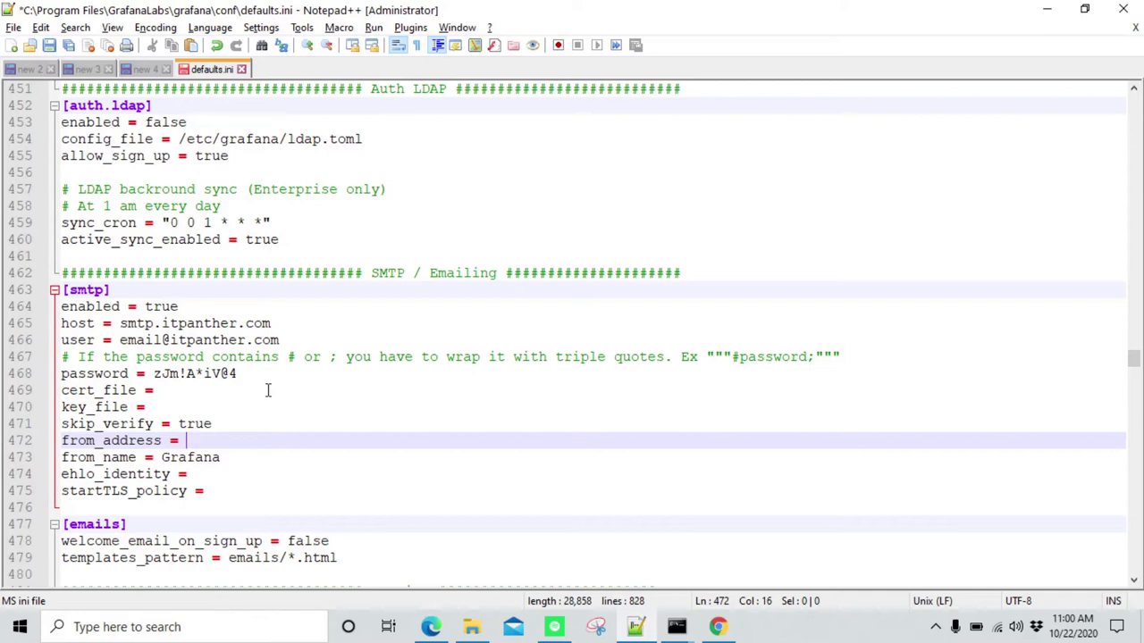
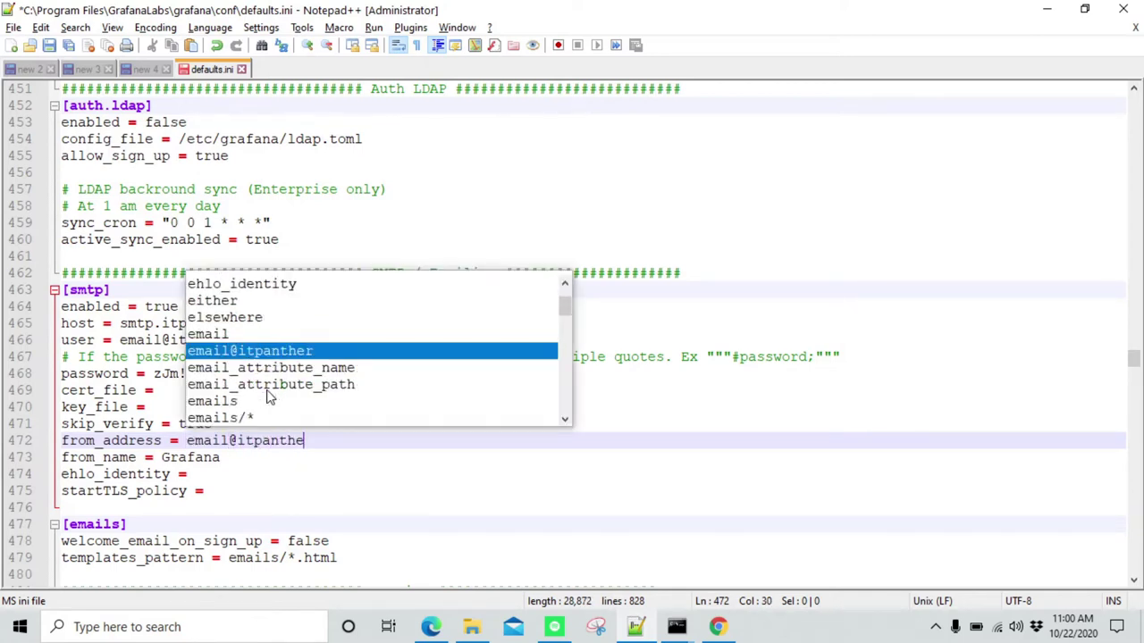
key("Escape")
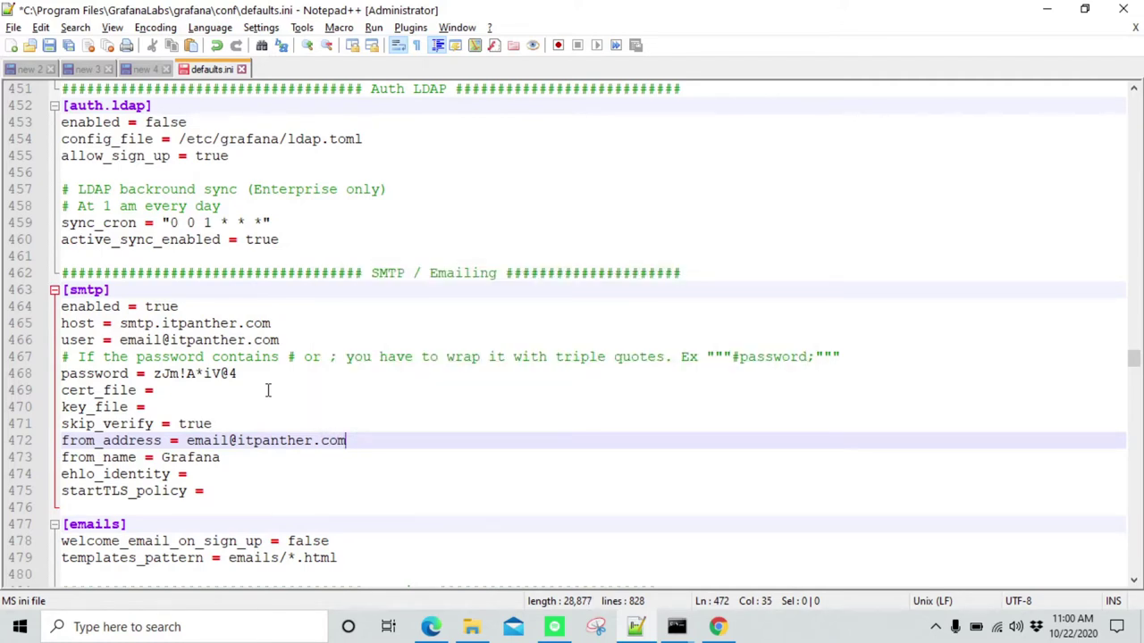
key("Down")
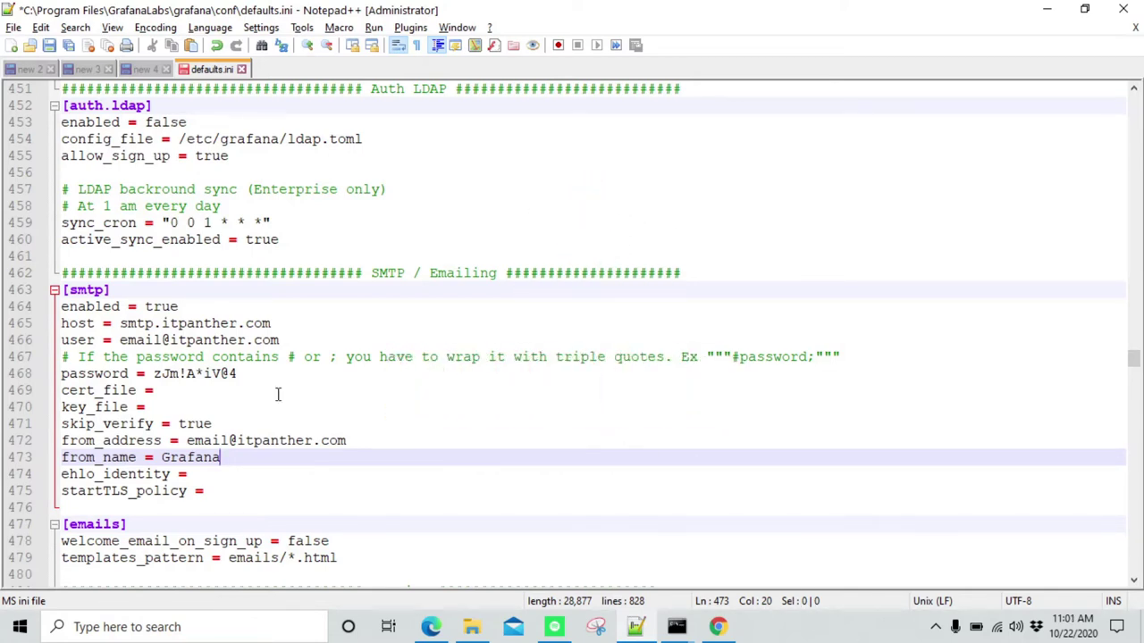
Save defaults.ini and search Windows for 'service'
key("ctrl+s")
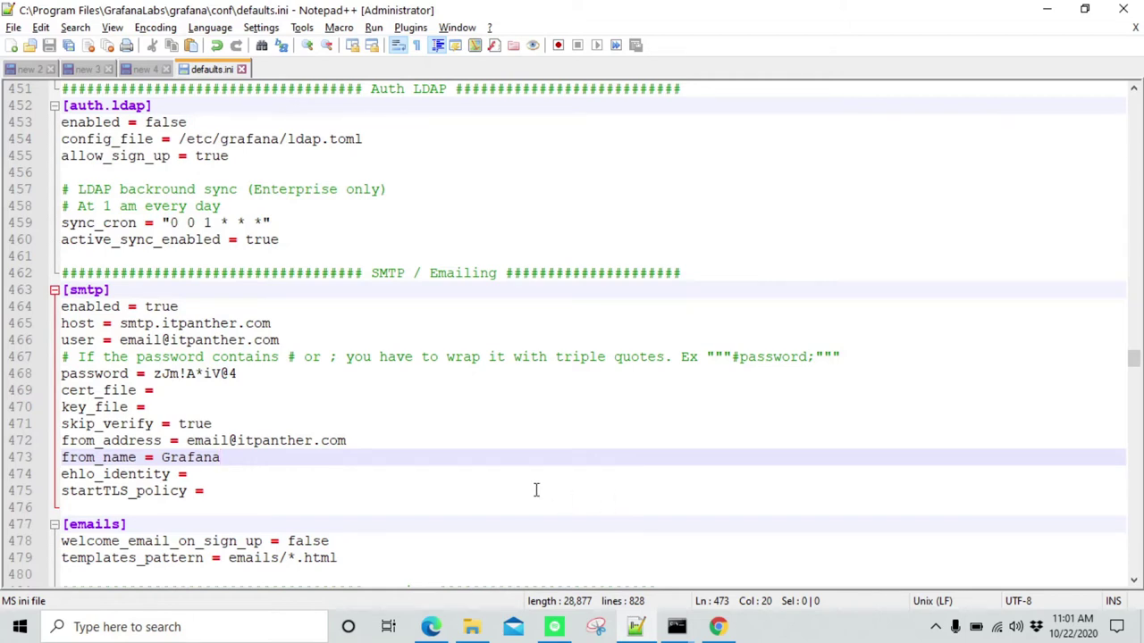
left_click(158, 628)
type("service")
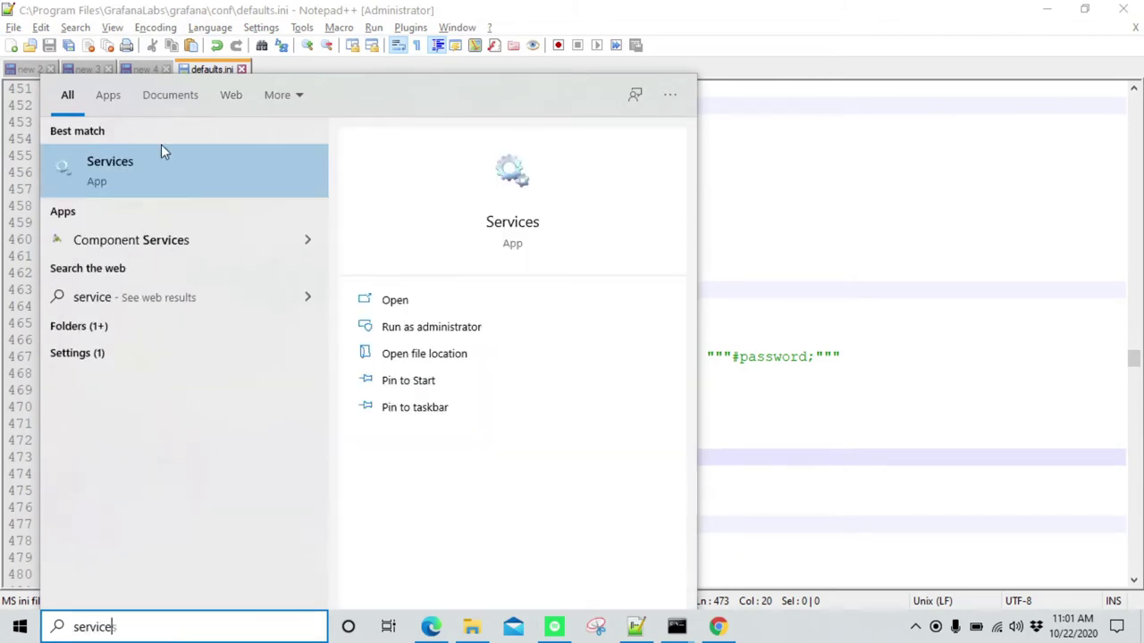
Restart the Grafana service from the Windows Services console
left_click(438, 310)
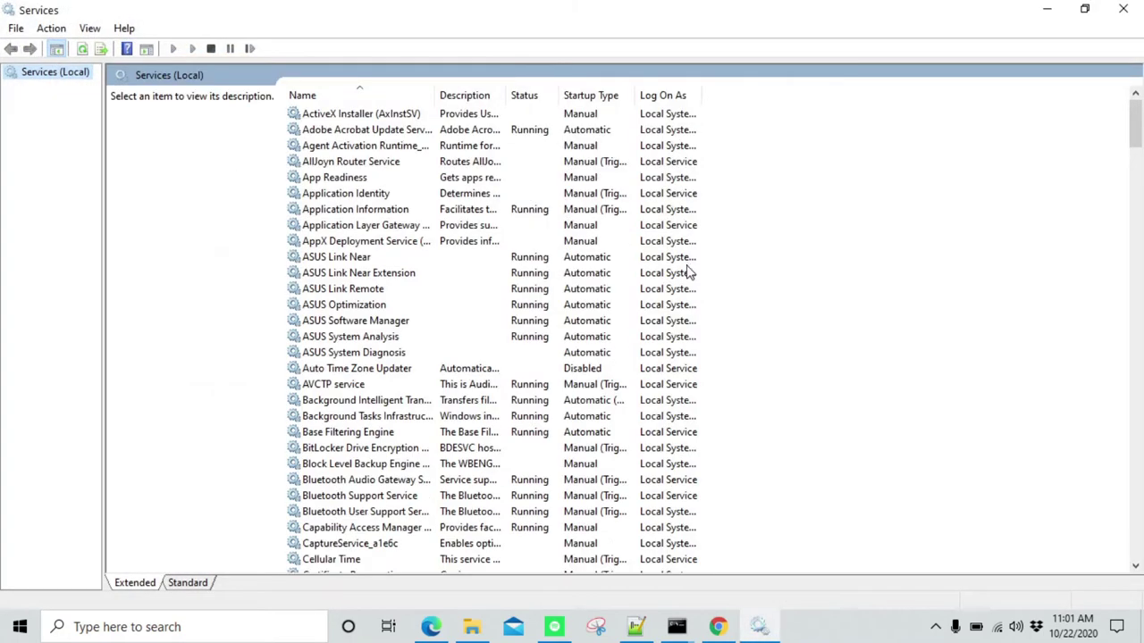
left_click(351, 215)
key("g")
key("r")
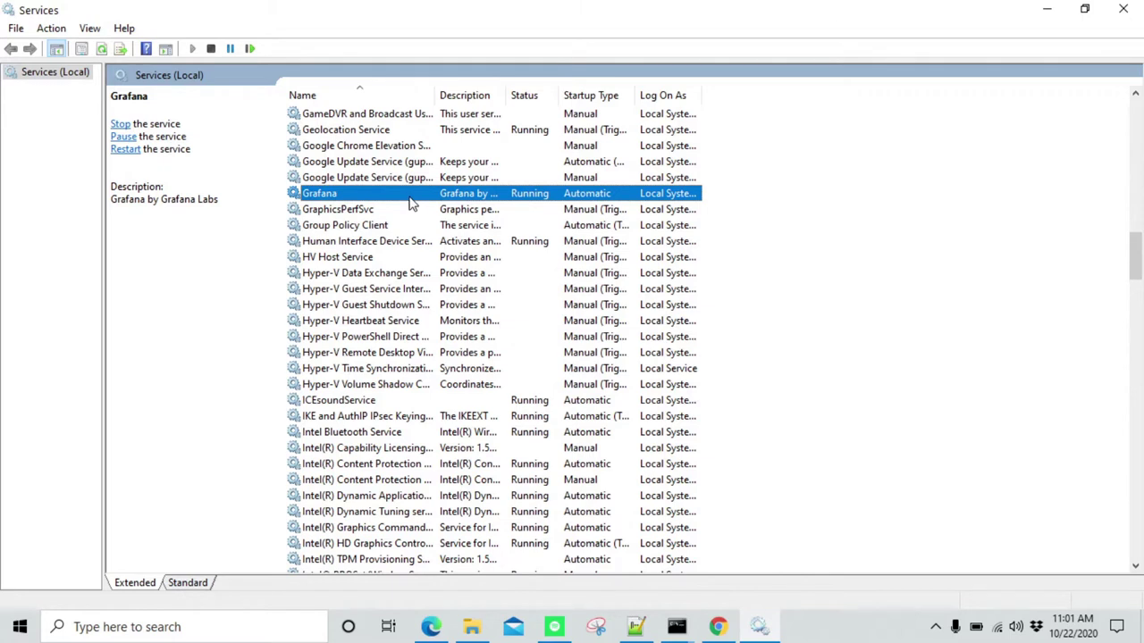
right_click(393, 194)
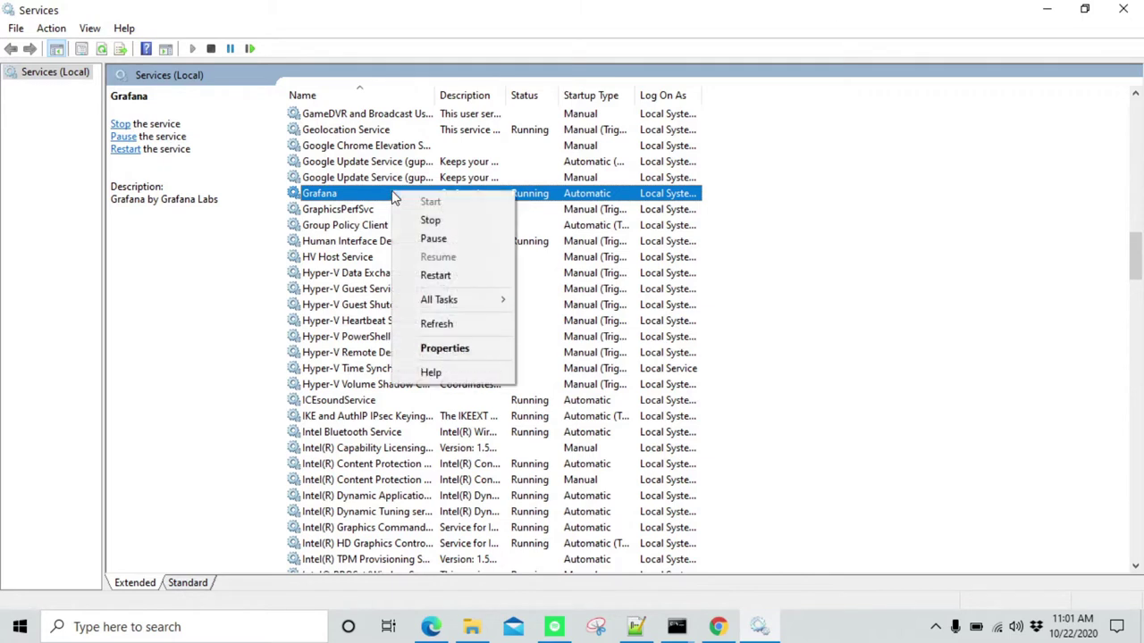
left_click(438, 275)
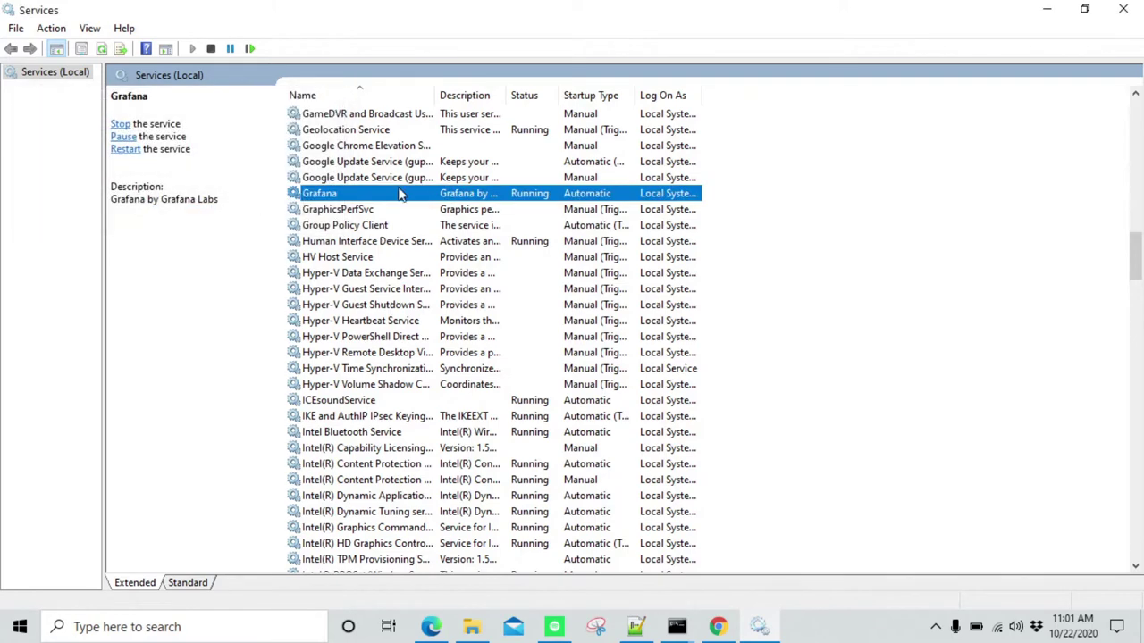
left_click(718, 626)
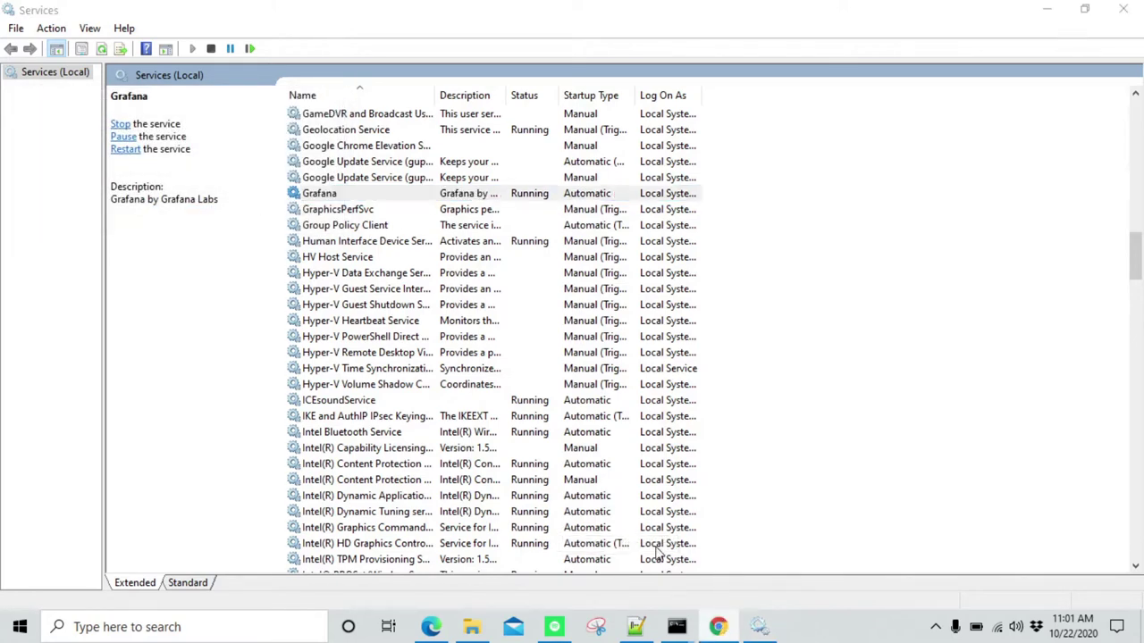
Load Grafana at localhost:3000 and go to the Notification channels list
left_click(227, 15)
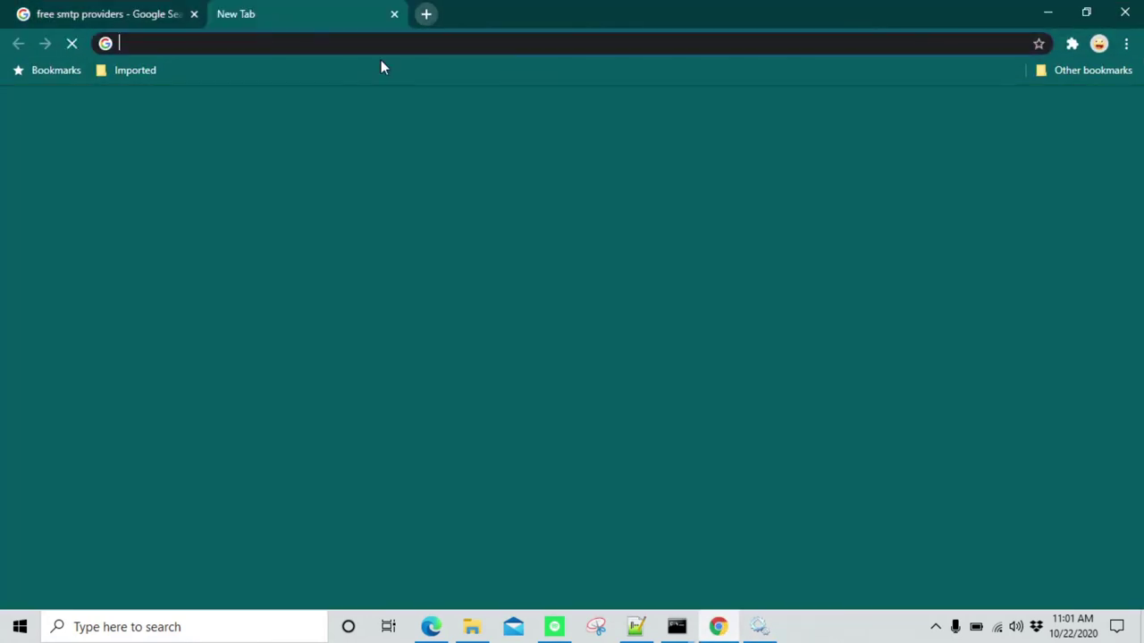
type("localhost")
key("Return")
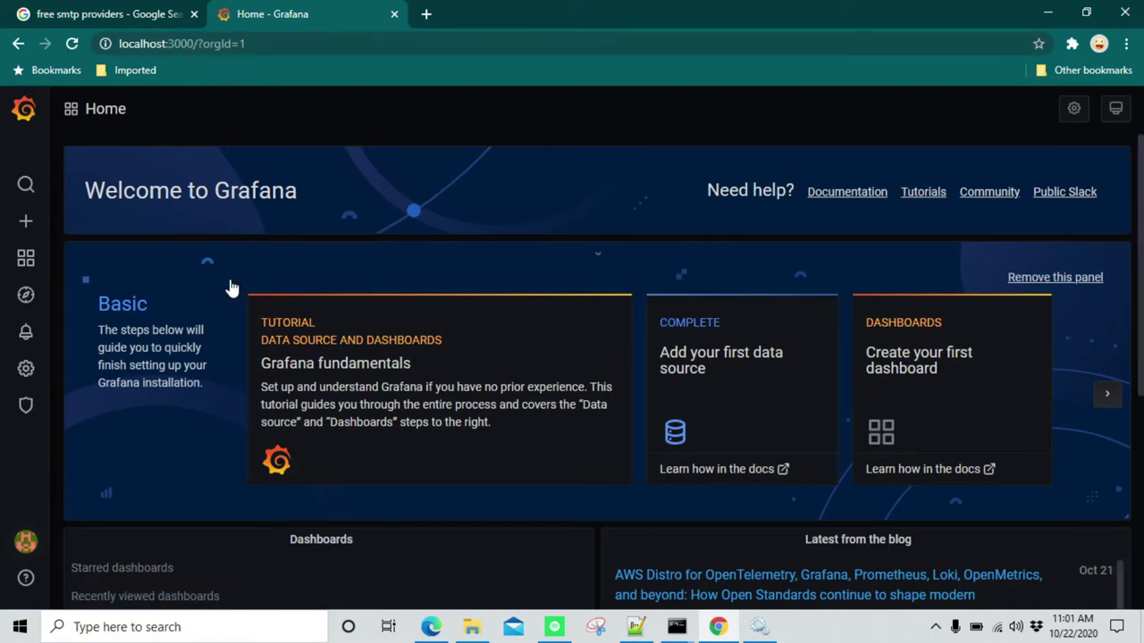
scroll(230, 288, "down", 1)
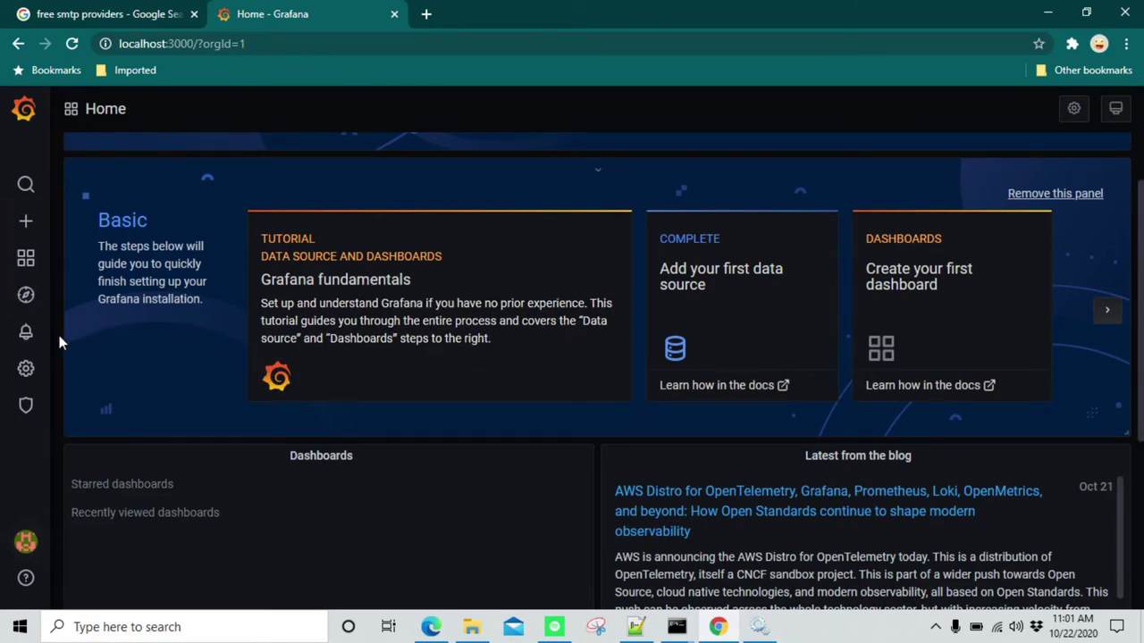
left_click(29, 335)
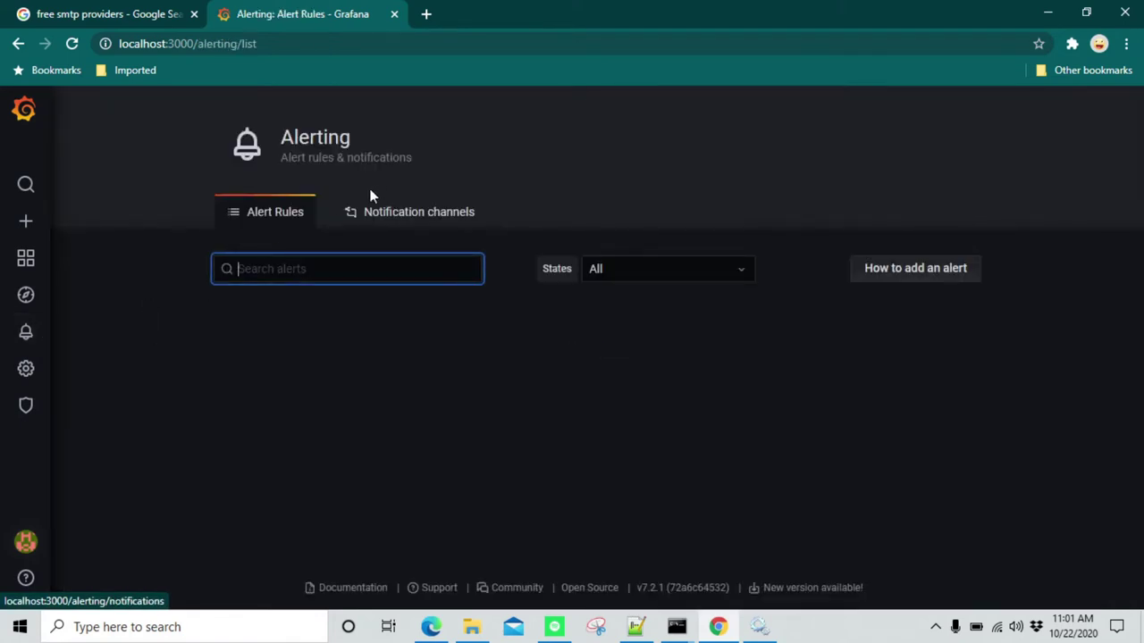
left_click(421, 220)
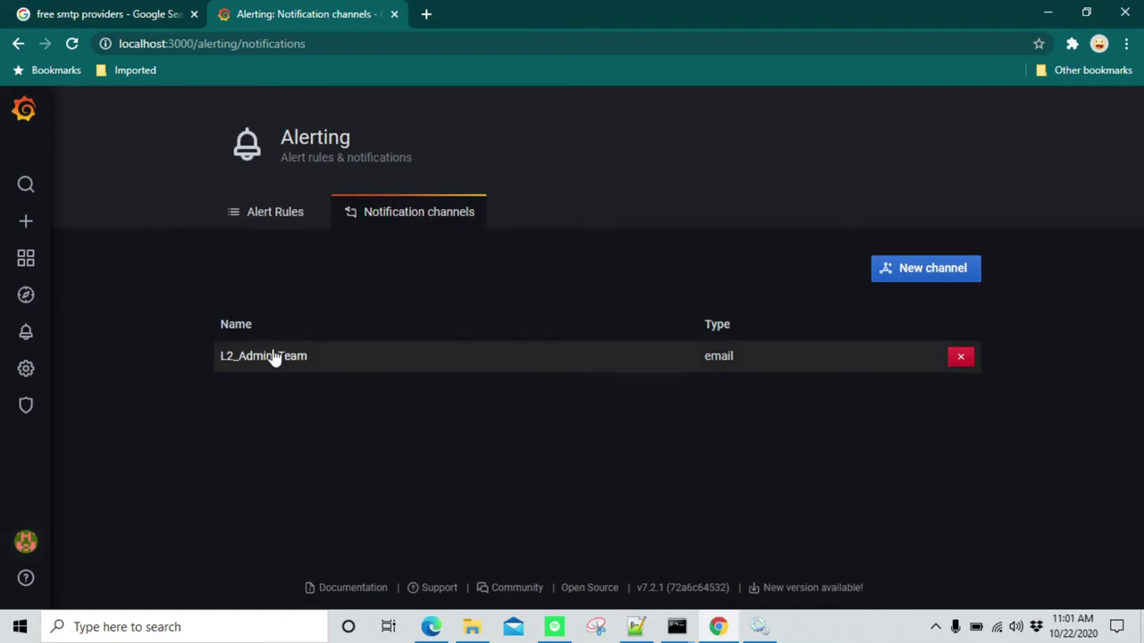
Delete the L2_Admin_Team channel, confirming with the word 'delete'
left_click(959, 359)
left_click(570, 324)
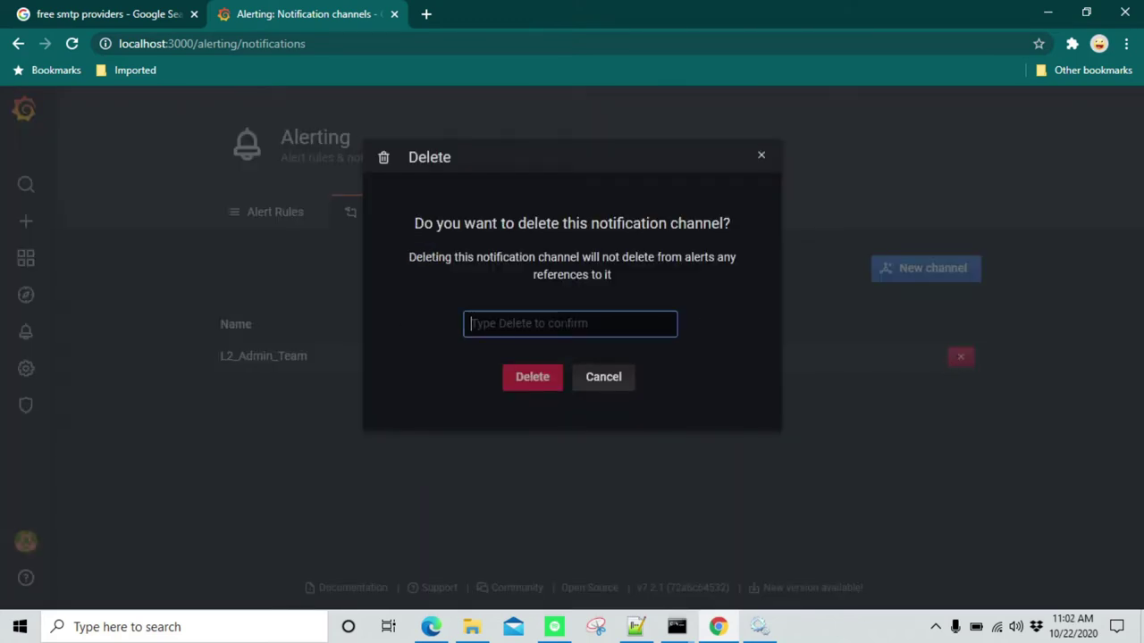
type("delete")
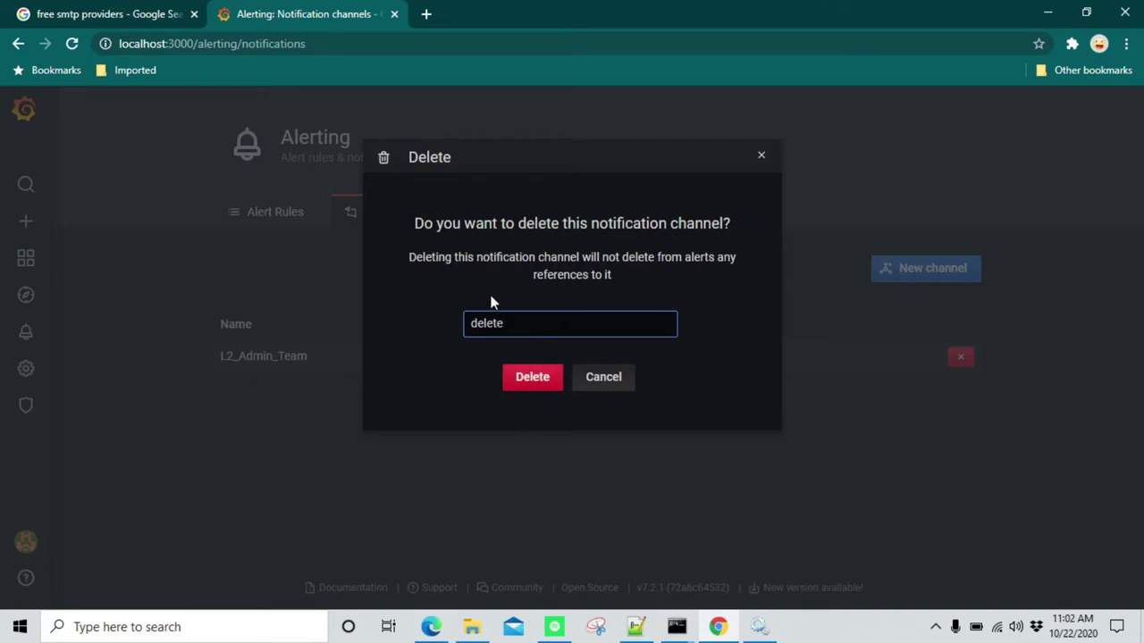
left_click_drag(506, 324, 434, 349)
left_click(523, 385)
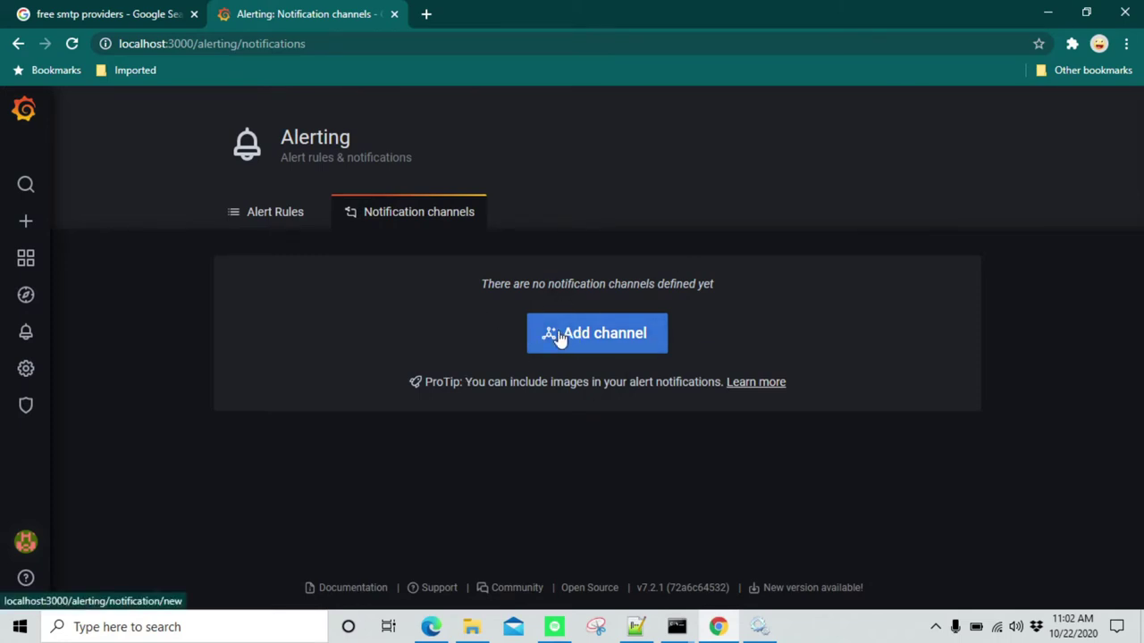
Add a new Email notification channel named L2_Notifications and move to its Addresses box
left_click(621, 347)
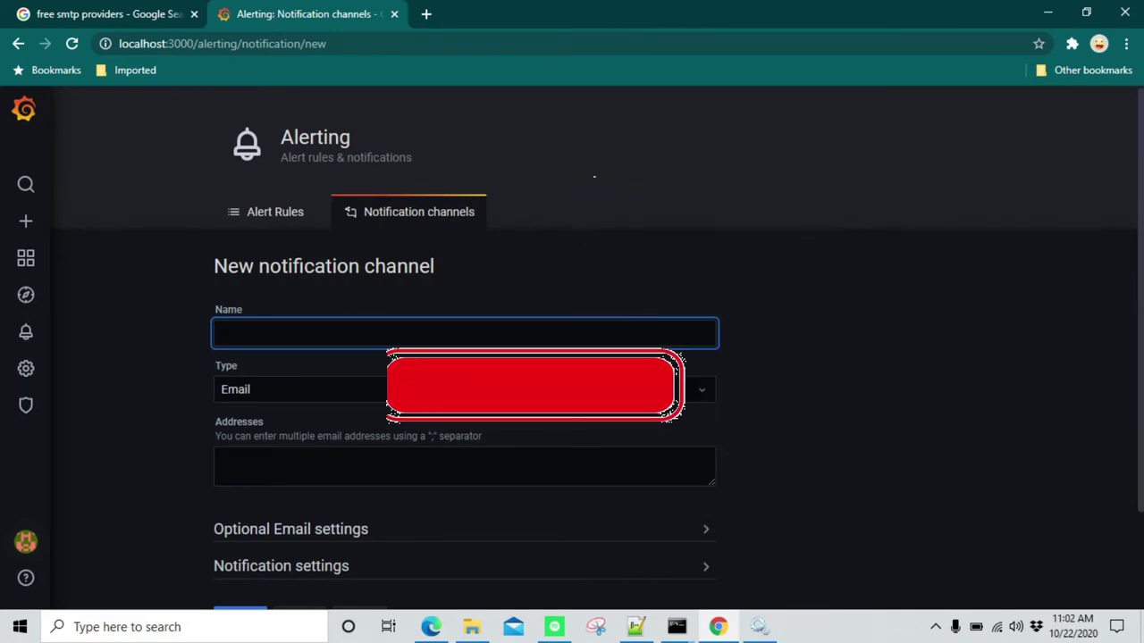
type("Lw")
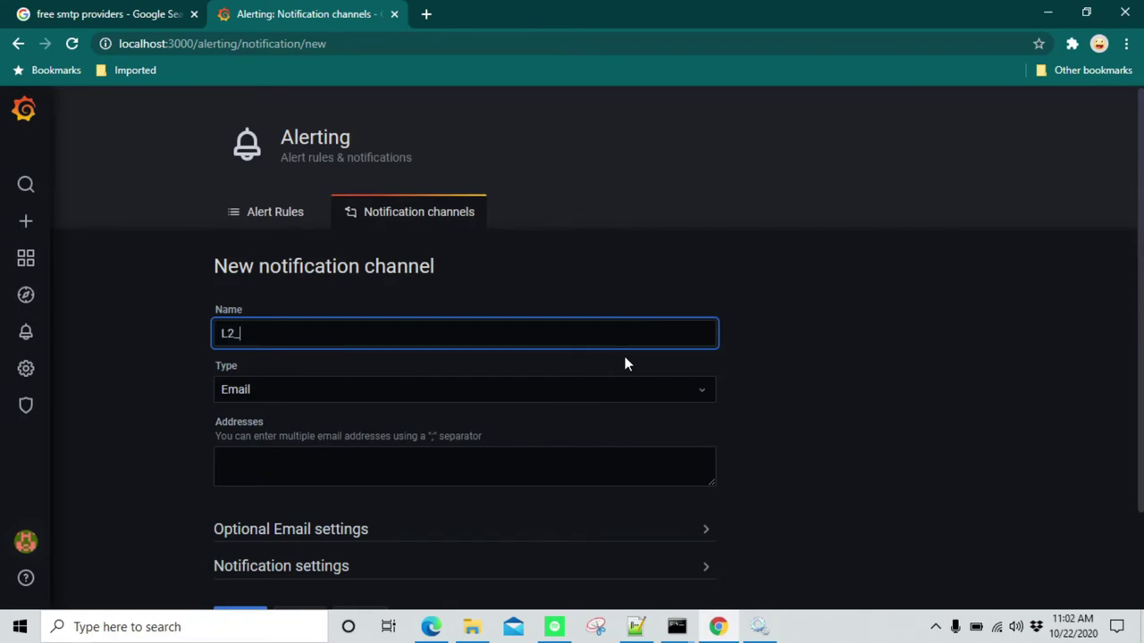
type("_Notifications")
scroll(464, 339, "down", 1)
left_click(465, 344)
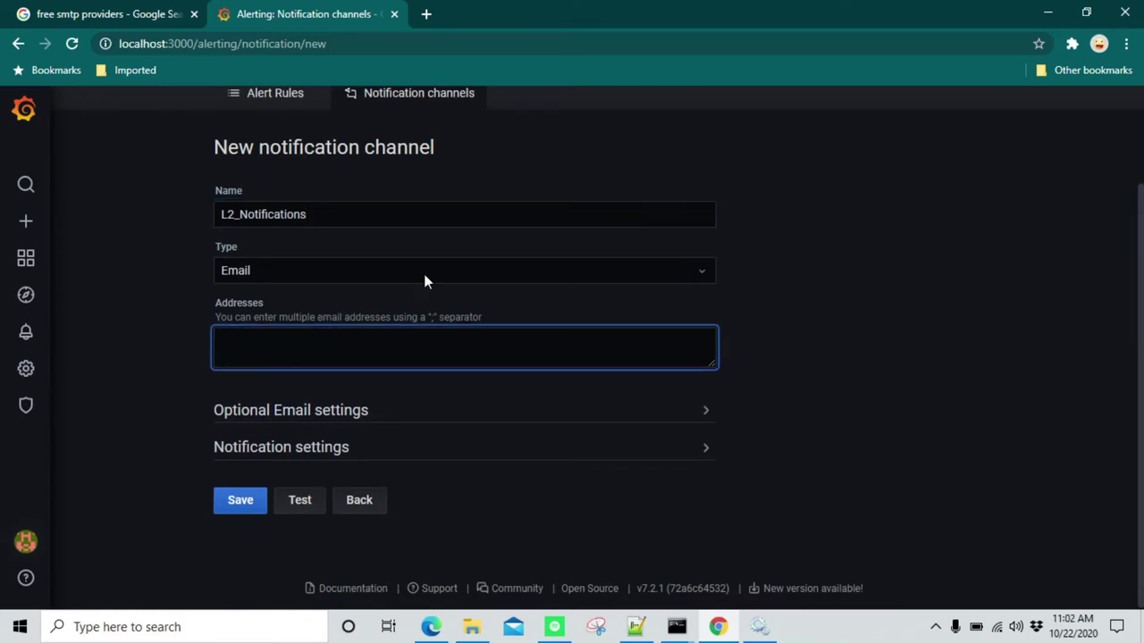
Open the public Mailinator test inbox on mailinator.com and confirm it is empty
left_click(427, 17)
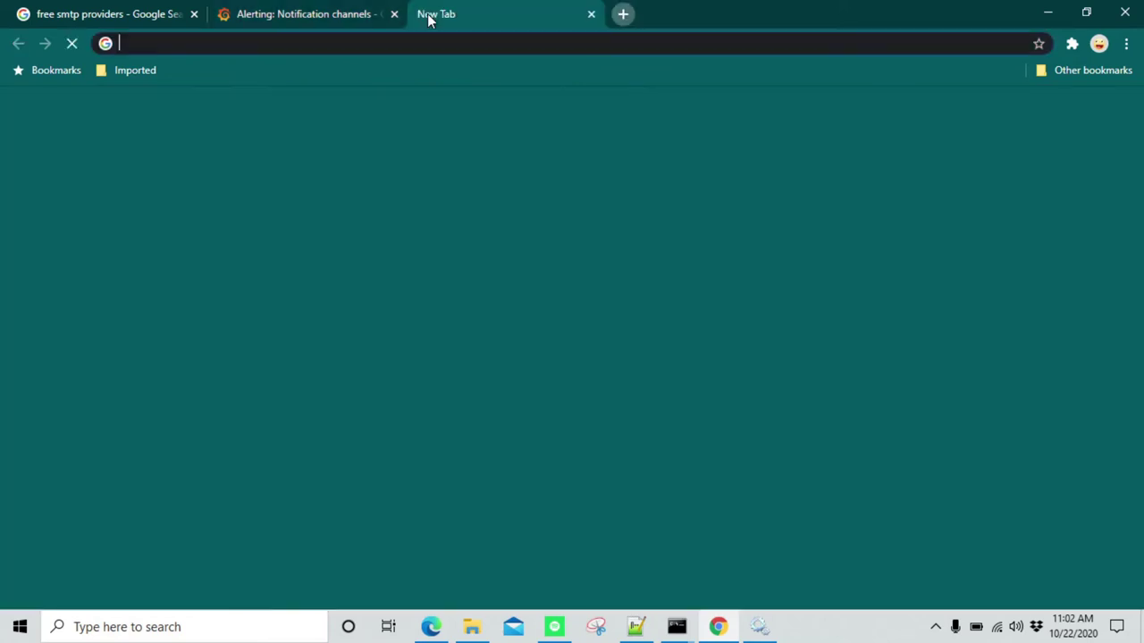
type("maili")
key("Return")
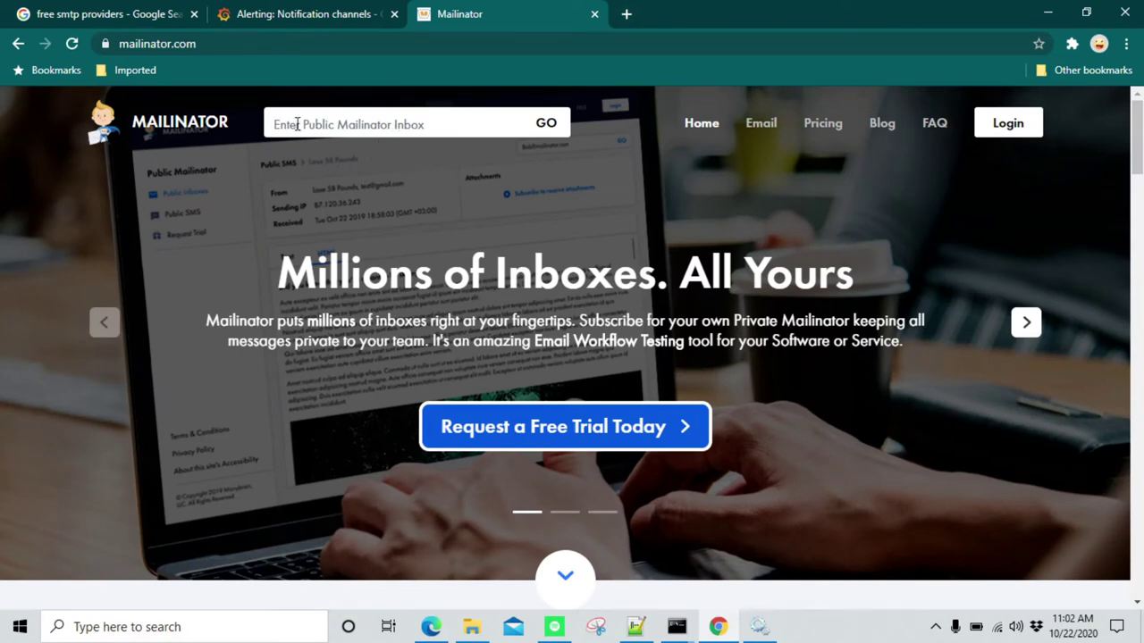
left_click(492, 134)
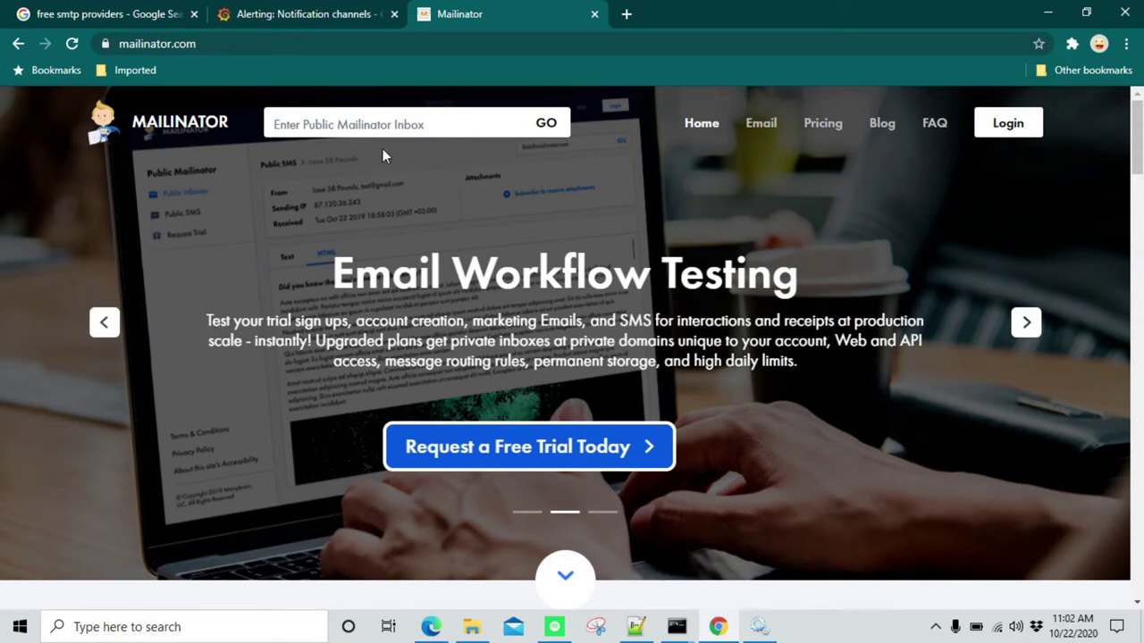
key("Return")
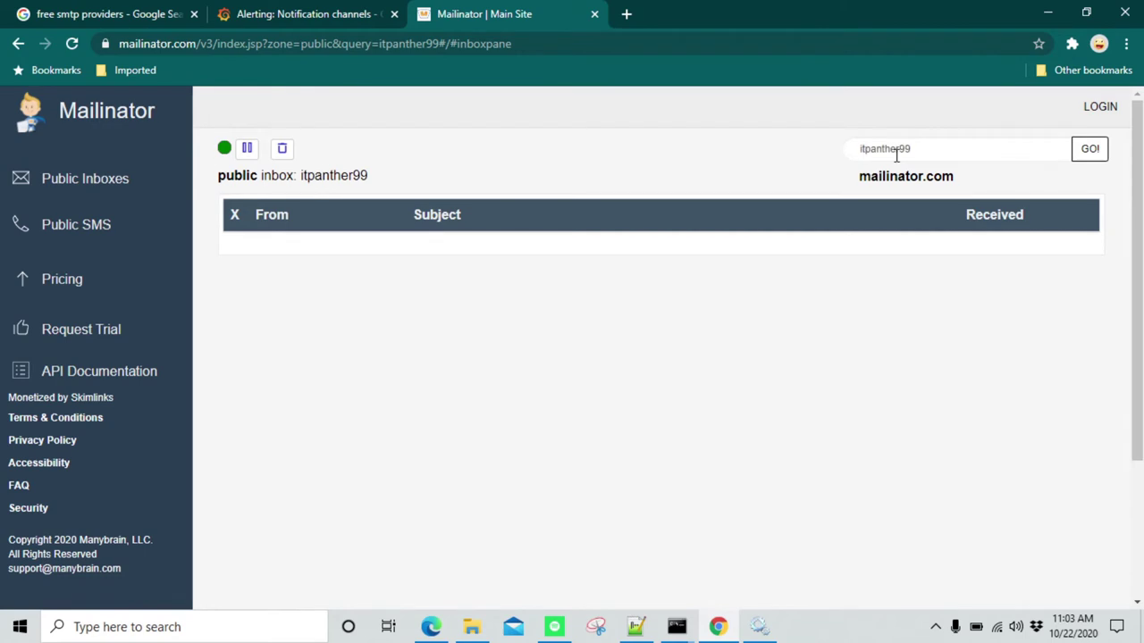
left_click_drag(882, 176, 962, 176)
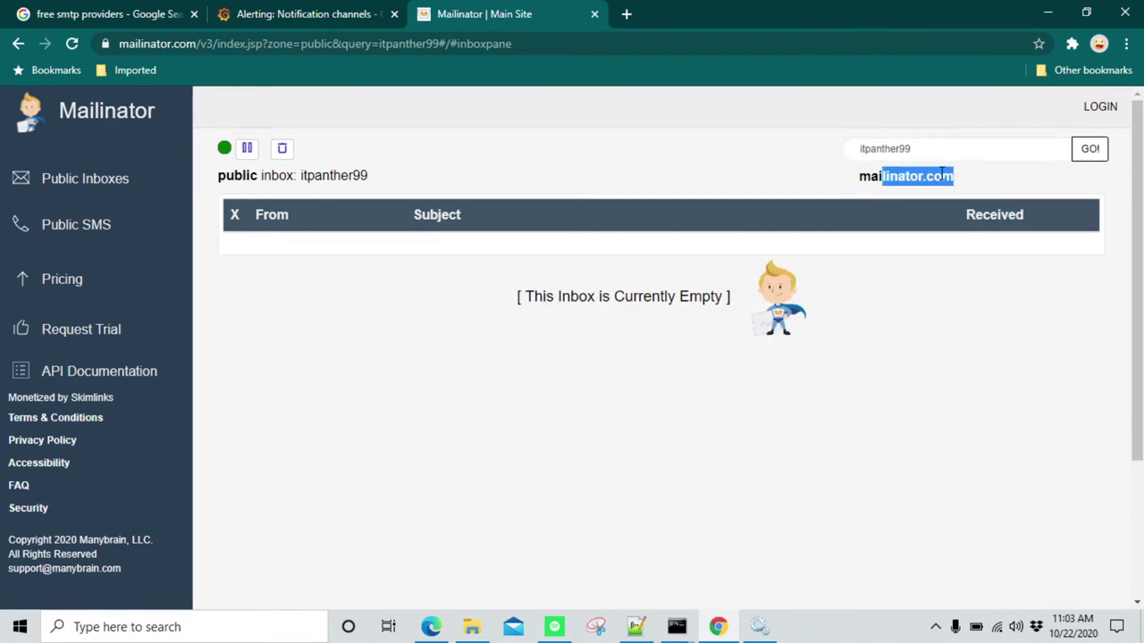
Enter the Mailinator test address in Addresses, keeping the channel type as Email
left_click(334, 11)
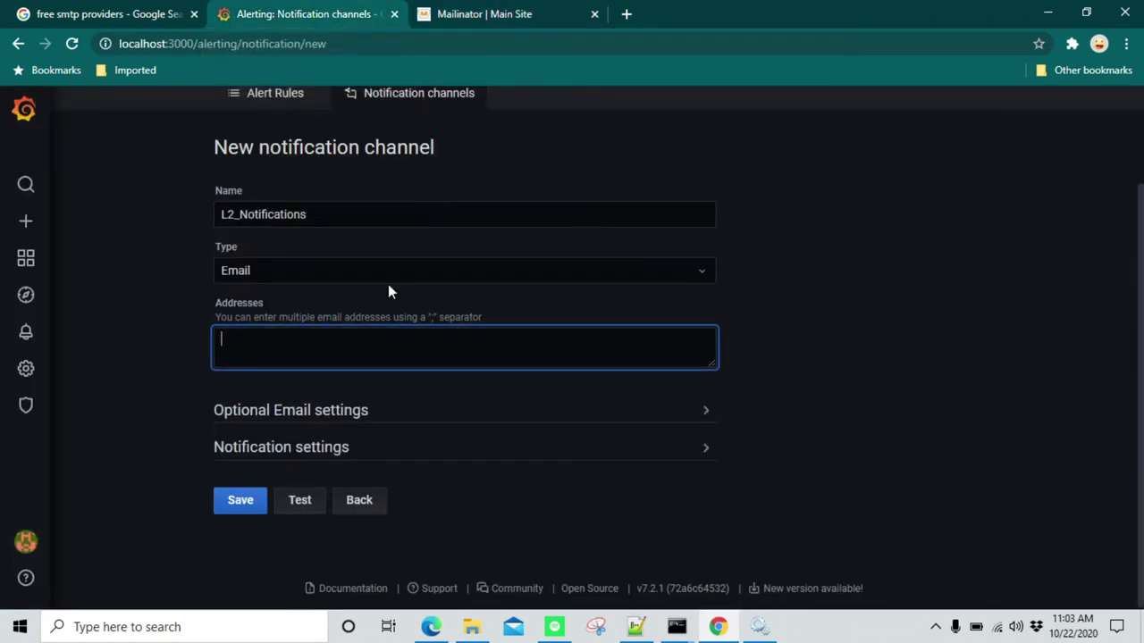
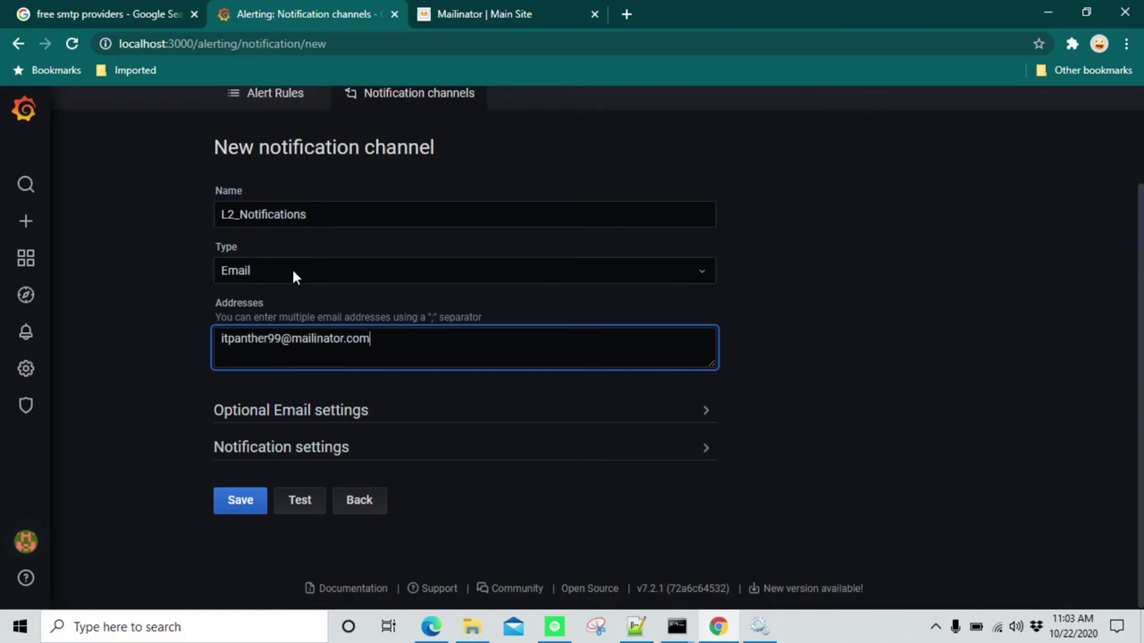
left_click(323, 271)
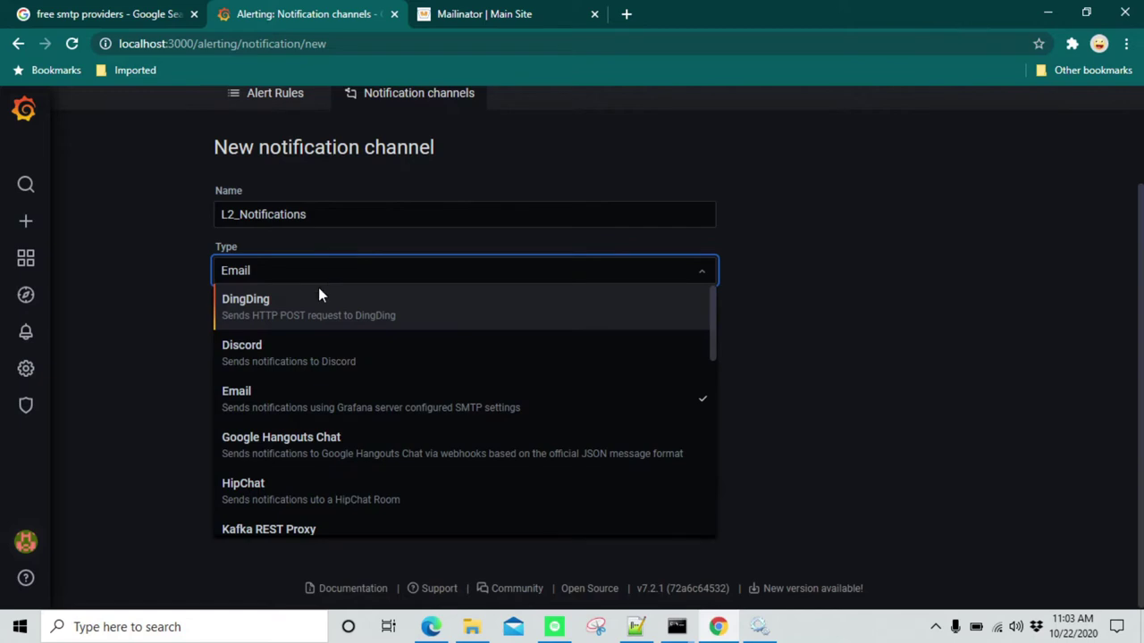
left_click(162, 258)
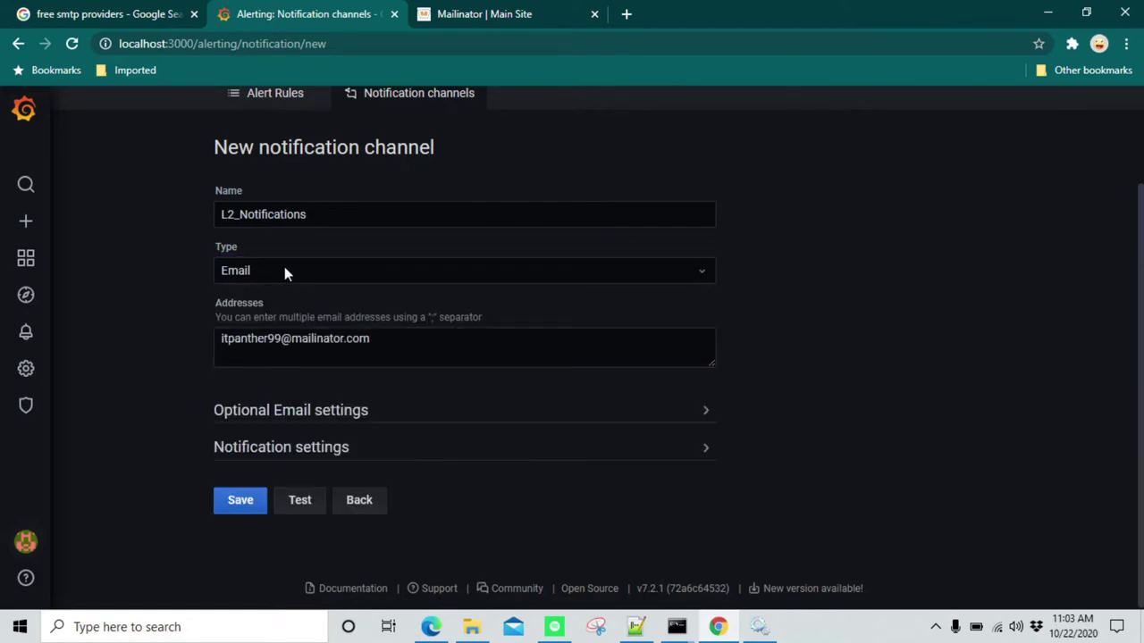
left_click(284, 276)
left_click(163, 278)
Expand Notification settings, turn on Include image, and send a test notification
left_click(415, 454)
scroll(301, 481, "down", 3)
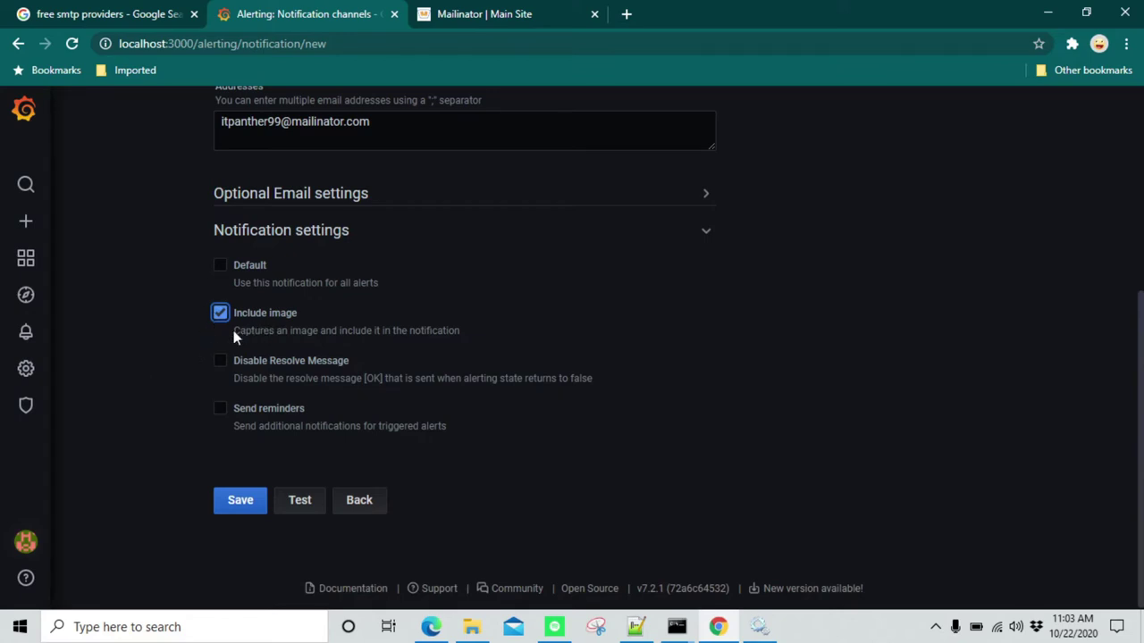
scroll(185, 336, "up", 3)
scroll(186, 339, "down", 3)
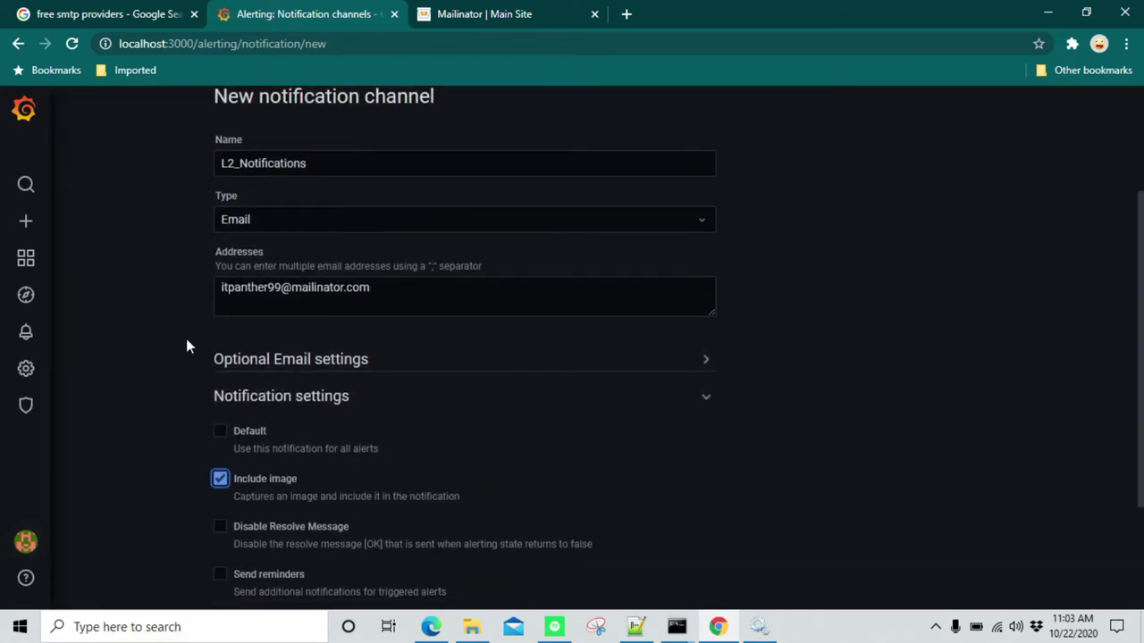
left_click(299, 506)
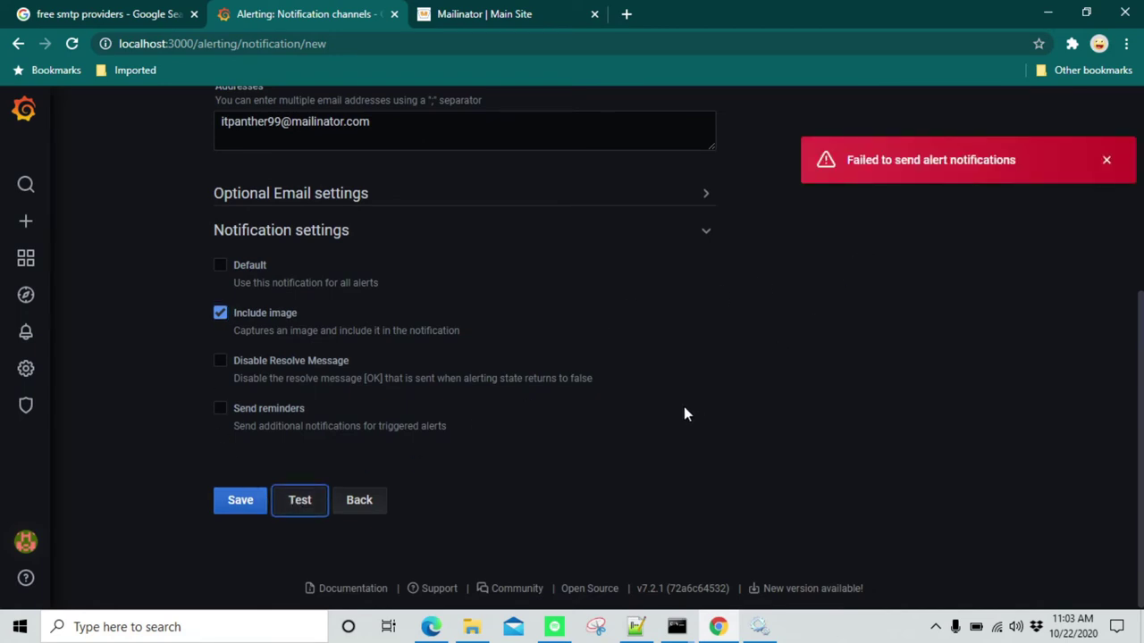
scroll(687, 411, "up", 3)
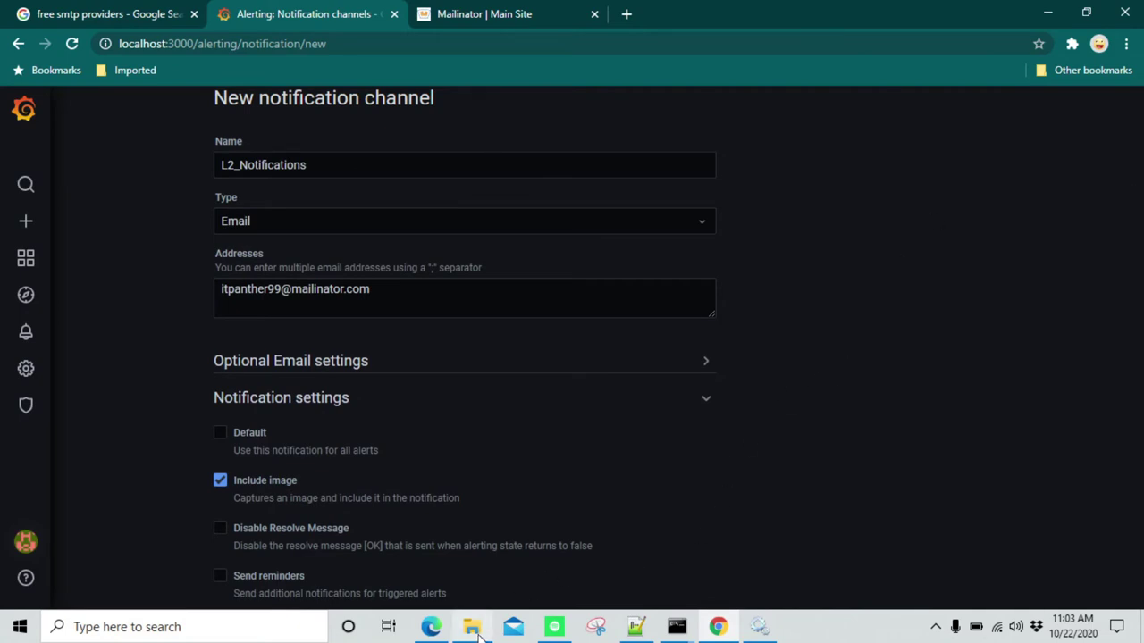
In File Explorer, go from the grafana folder into data\log to reach the Grafana log files
mouse_move(479, 633)
left_click(474, 591)
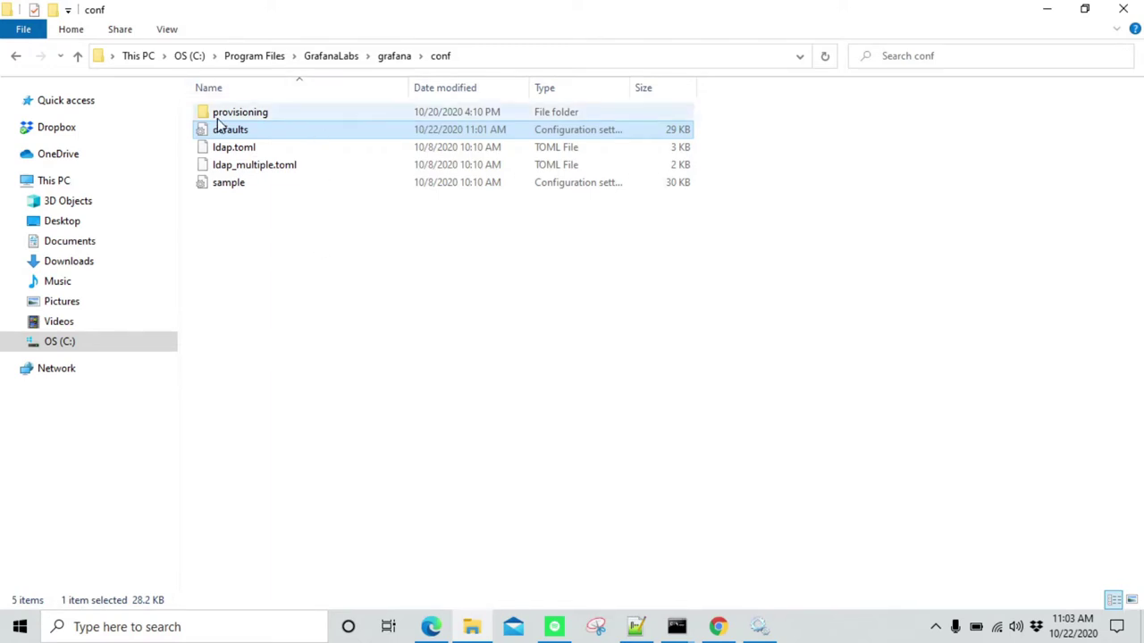
left_click(396, 57)
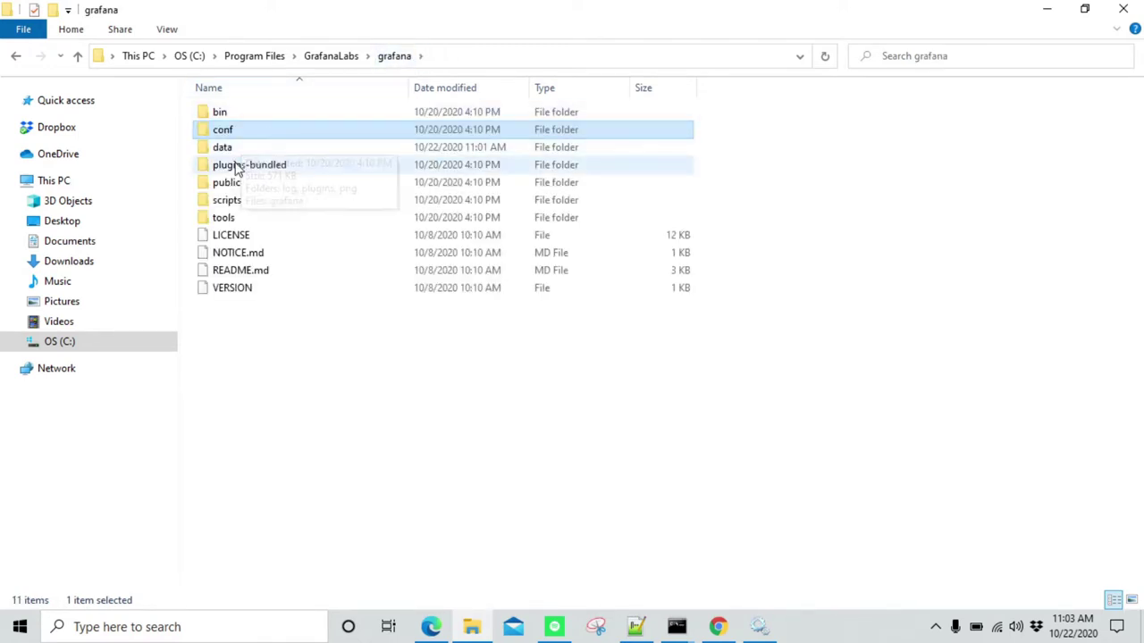
double_click(223, 147)
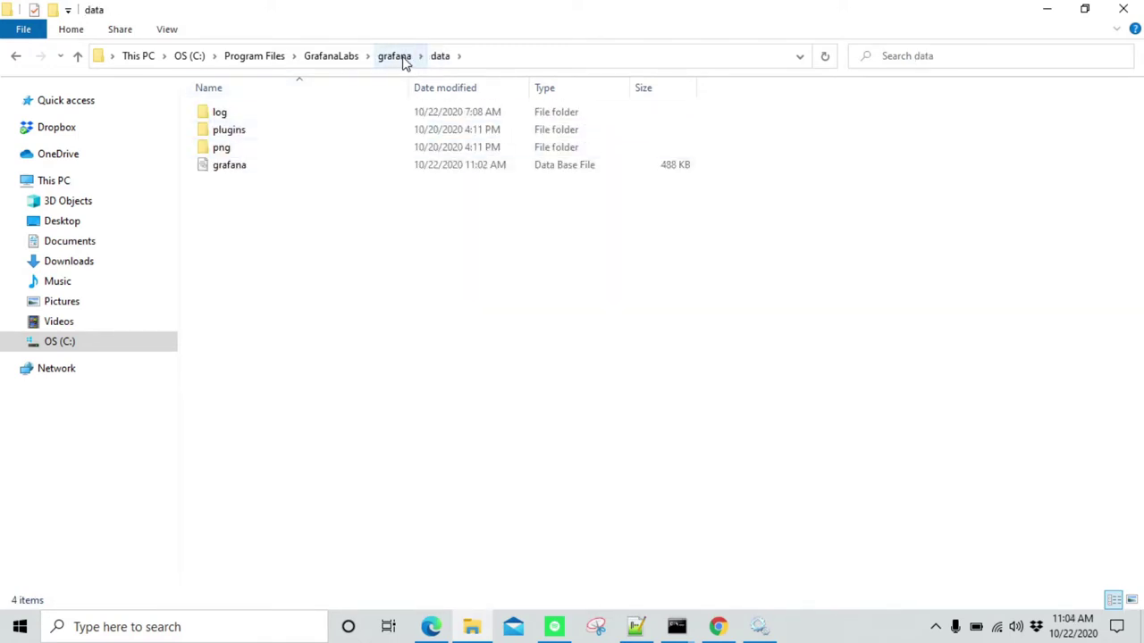
double_click(241, 114)
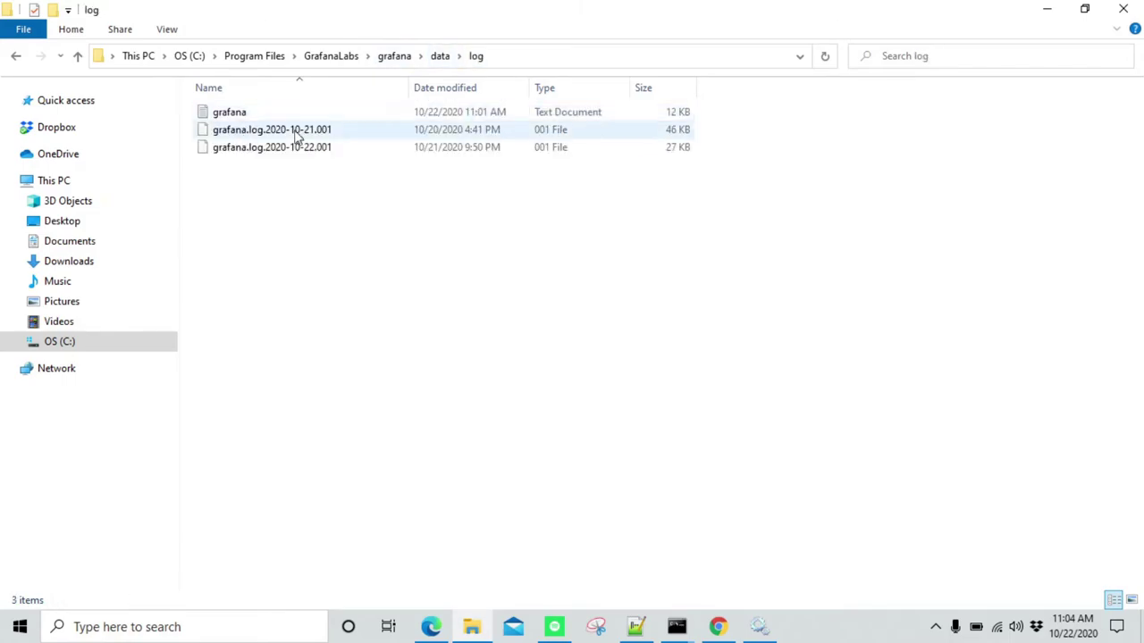
Open the grafana log in Notepad and find the SMTP 'missing port in address' error
double_click(273, 115)
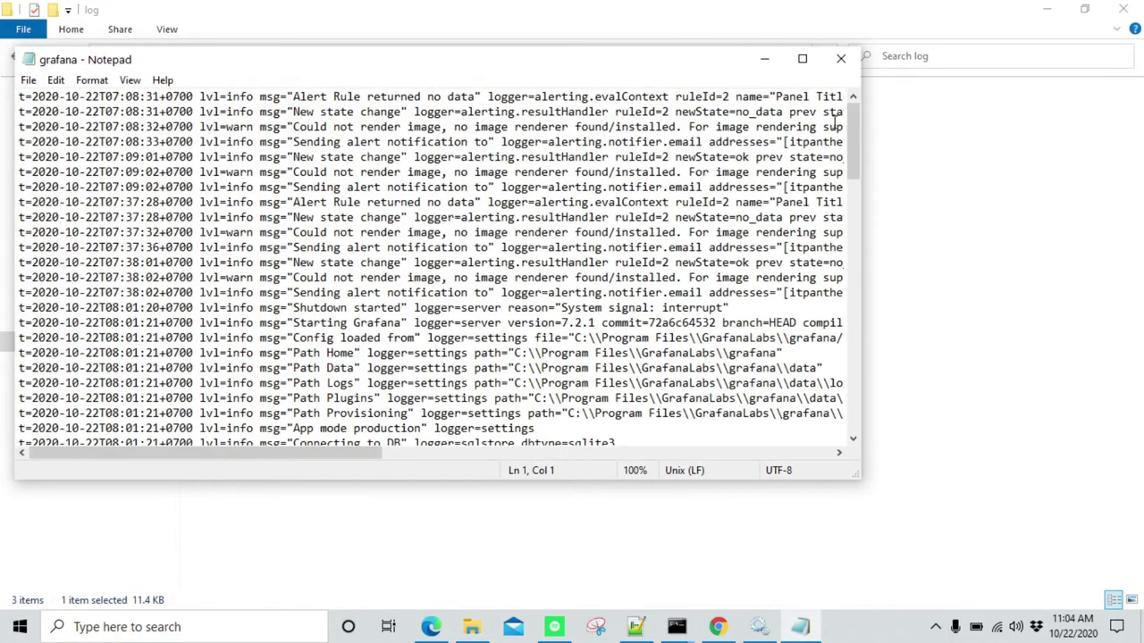
left_click_drag(847, 134, 847, 389)
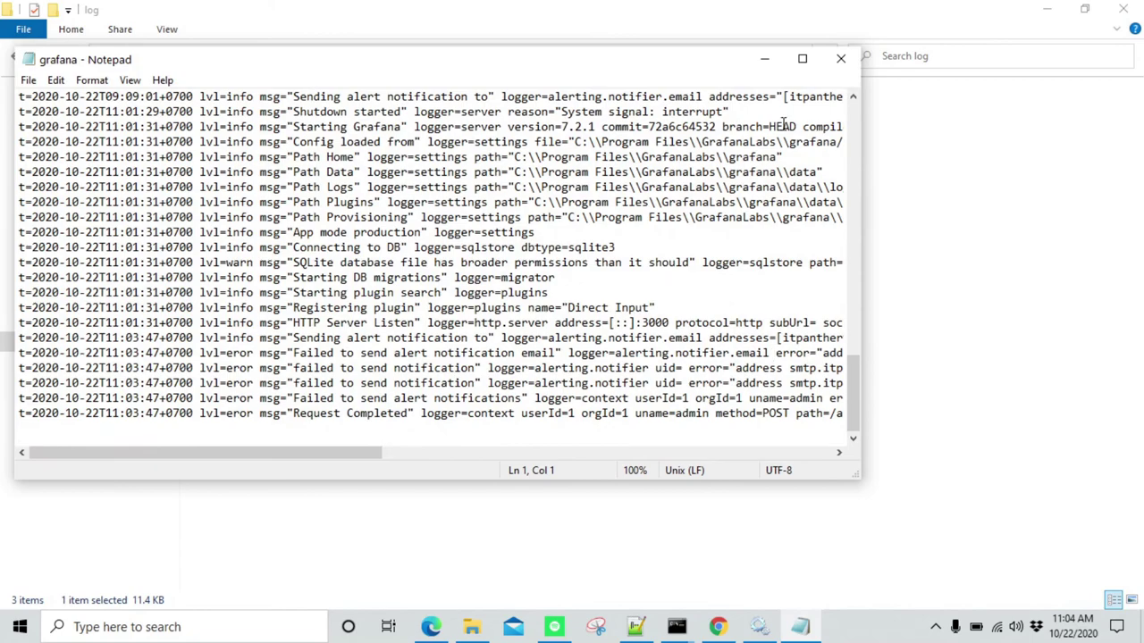
left_click(802, 58)
left_click_drag(613, 587, 676, 597)
left_click_drag(619, 527, 893, 527)
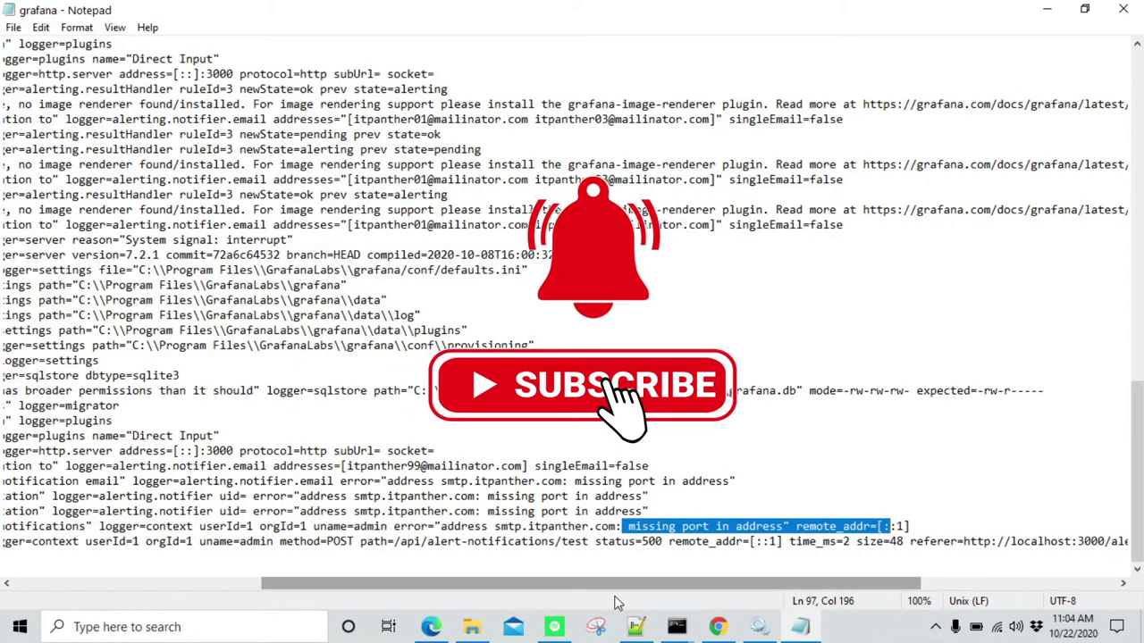
left_click(635, 626)
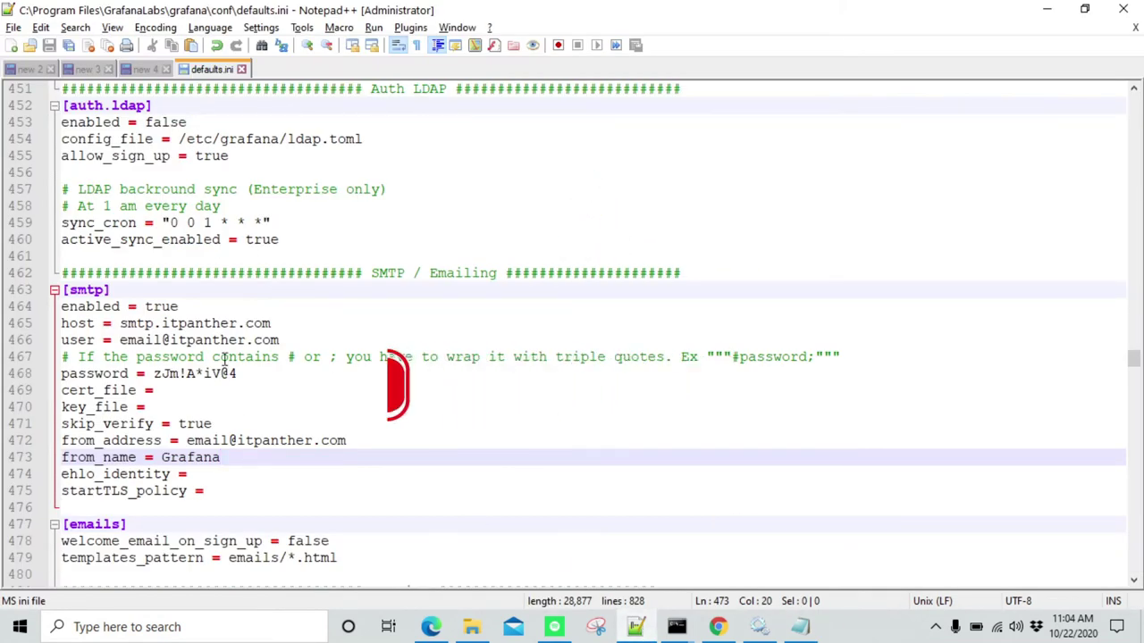
Change the defaults.ini SMTP host to smtp.itpanther.com:587 and save the file
left_click(67, 326)
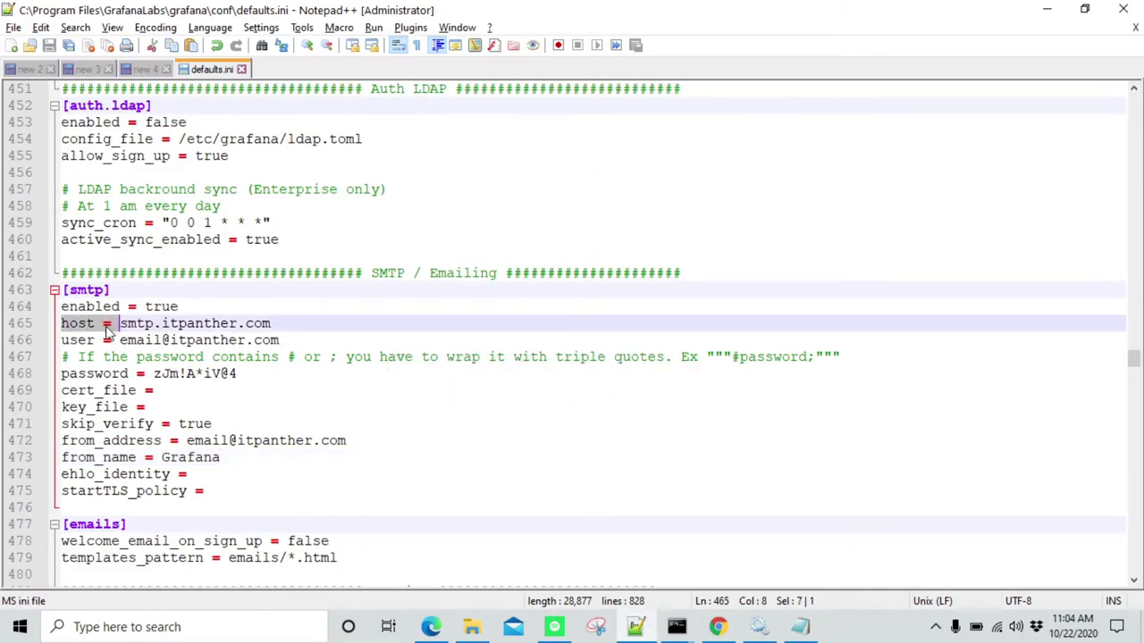
left_click(152, 340)
left_click_drag(120, 323, 279, 323)
left_click(280, 324)
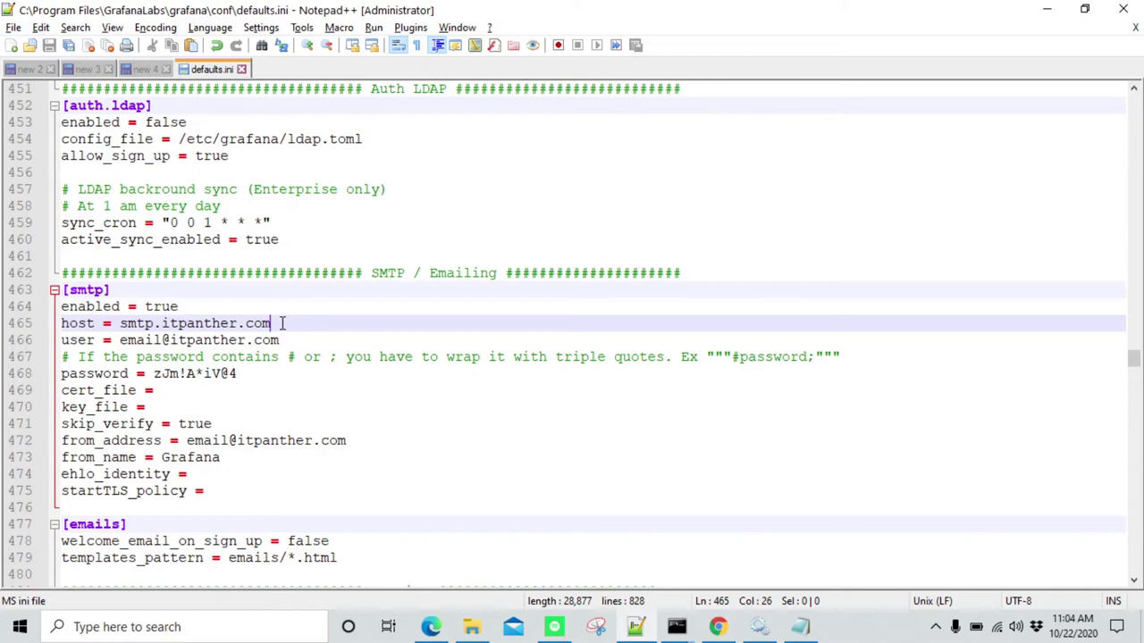
type(":587")
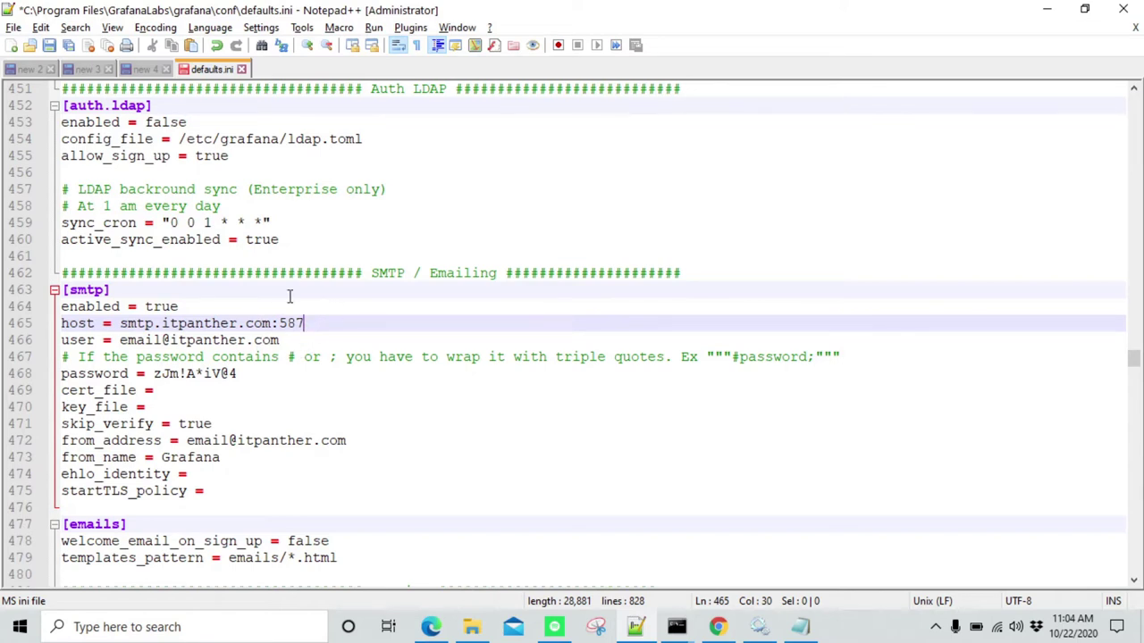
left_click(309, 312)
key("ctrl+s")
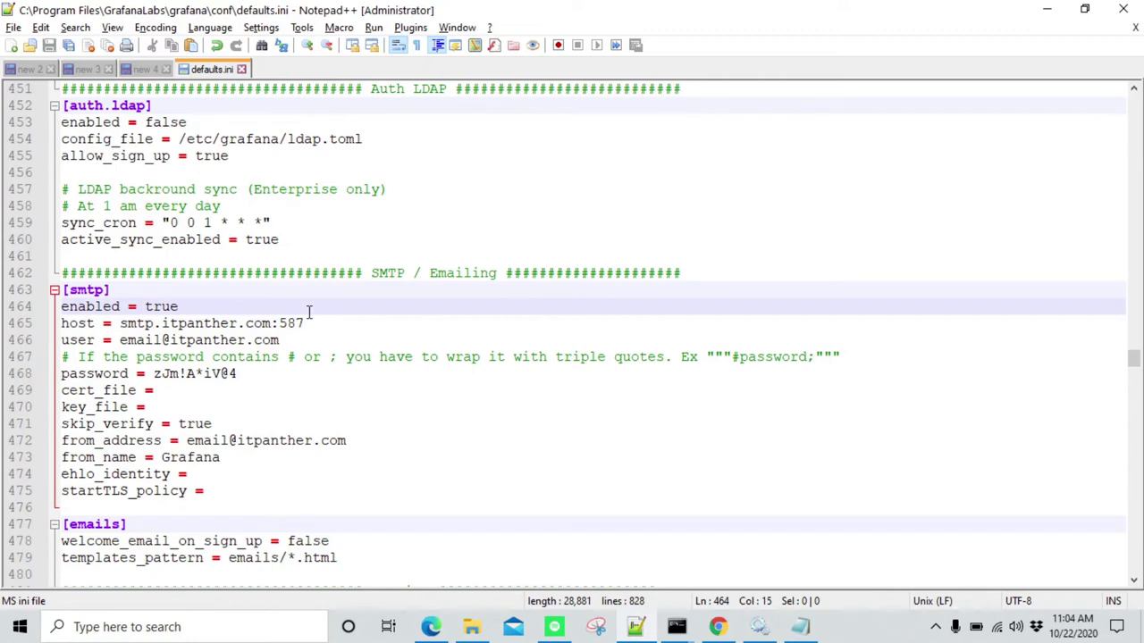
Save the L2_Notifications email channel in Grafana
left_click(718, 626)
scroll(459, 399, "down", 3)
scroll(411, 390, "up", 4)
scroll(406, 393, "down", 4)
left_click(244, 507)
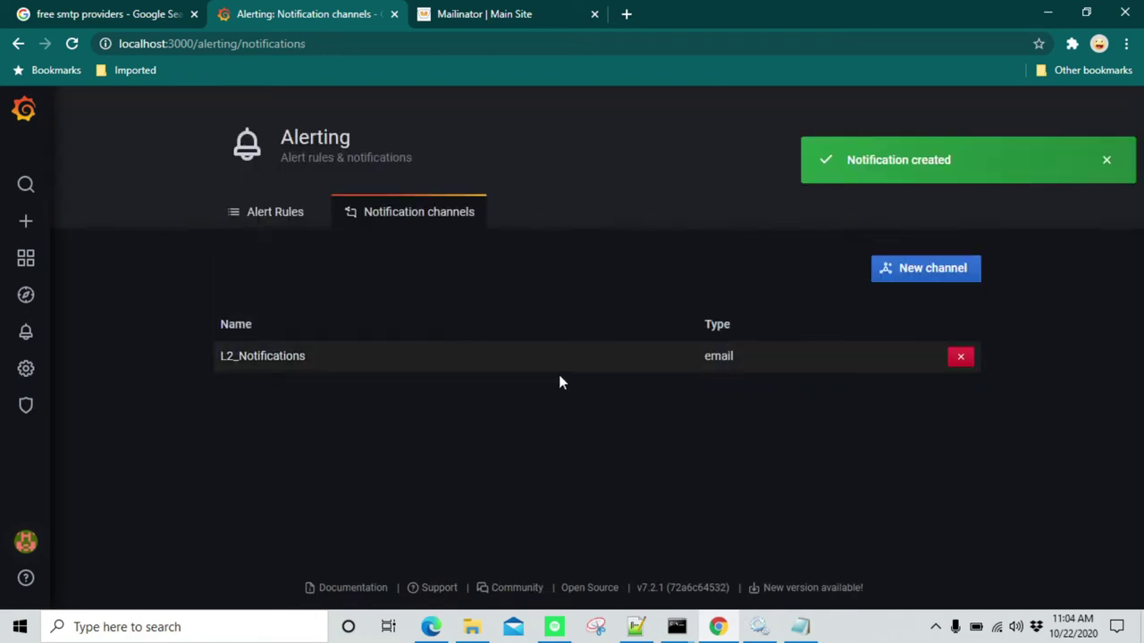
Restart the Grafana service from the Services list, then minimize Services
left_click(758, 626)
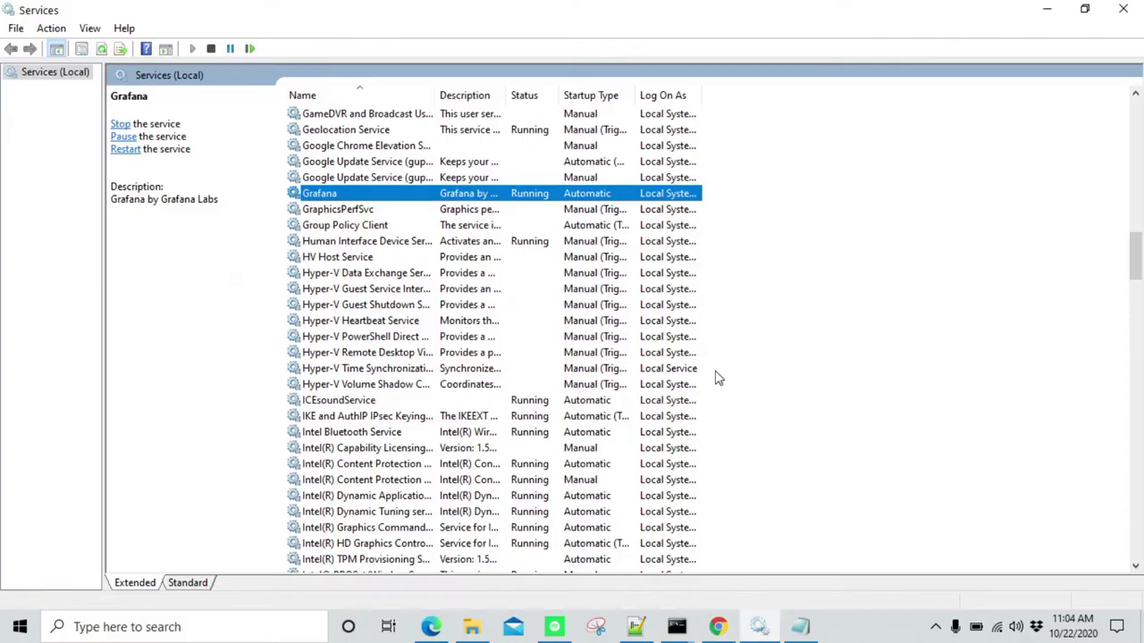
right_click(391, 195)
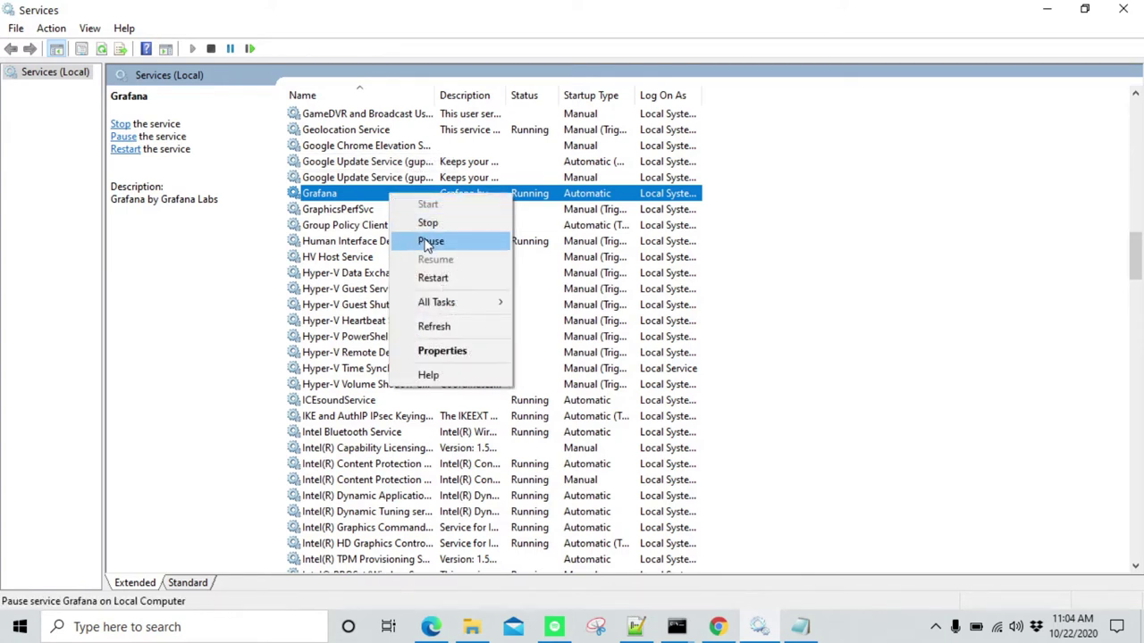
left_click(433, 279)
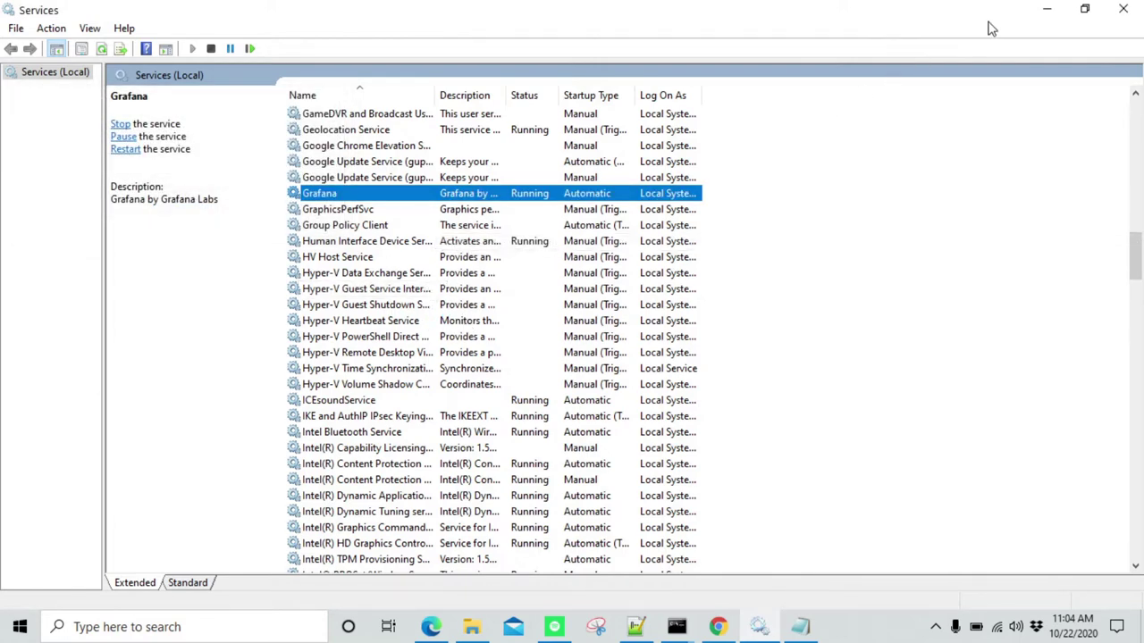
left_click(1055, 11)
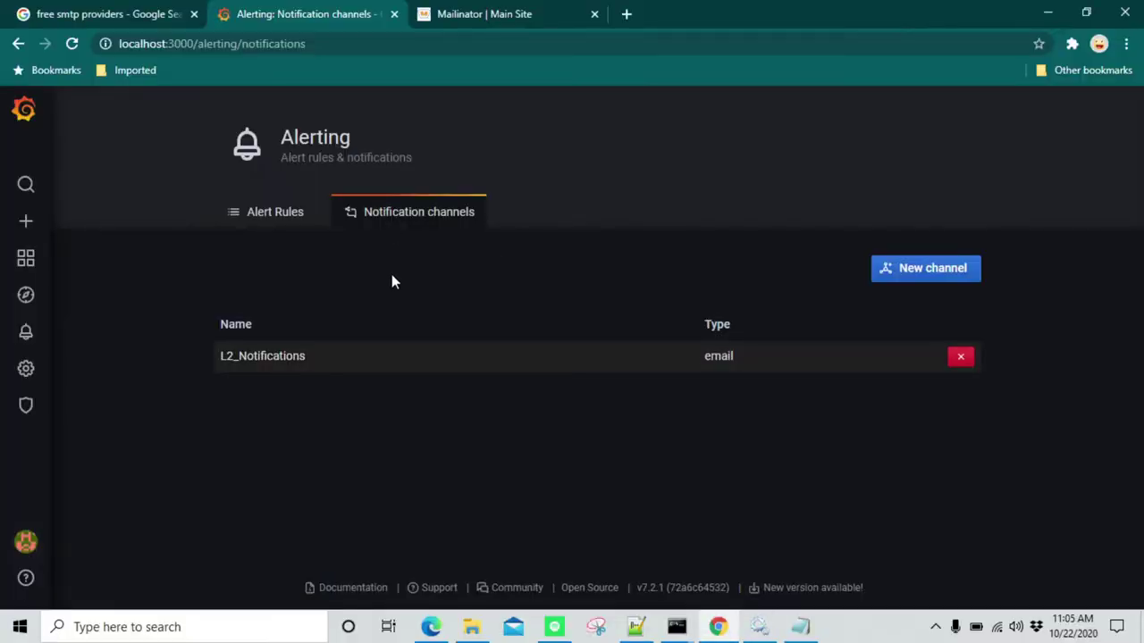
Reload the channels page, open L2_Notifications and send a test notification
left_click(72, 44)
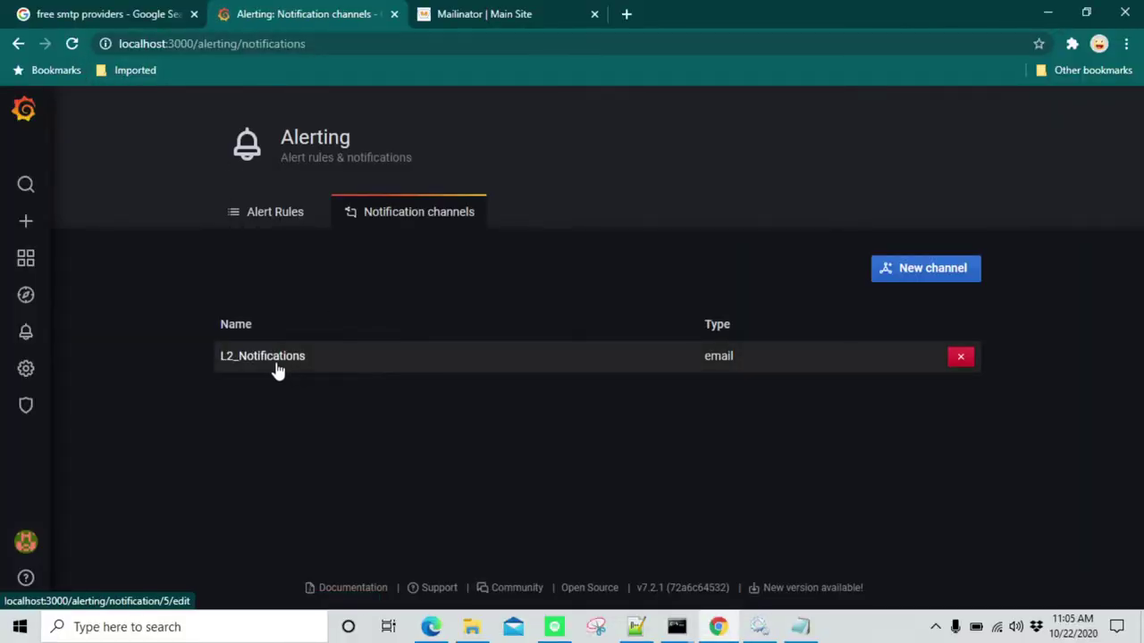
left_click(384, 368)
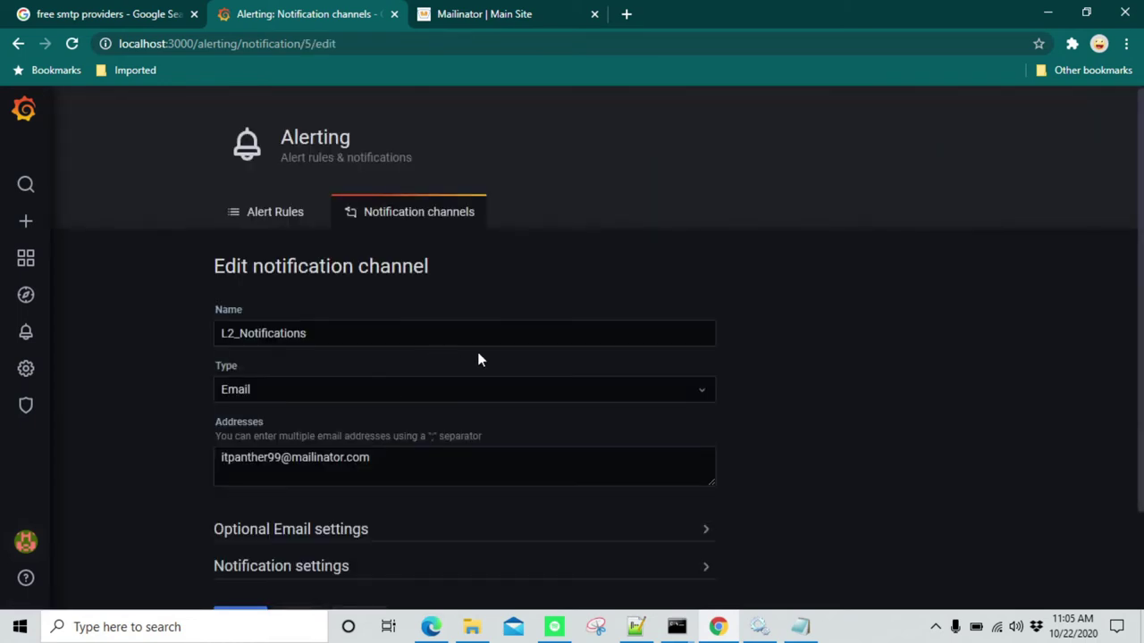
scroll(399, 376, "down", 2)
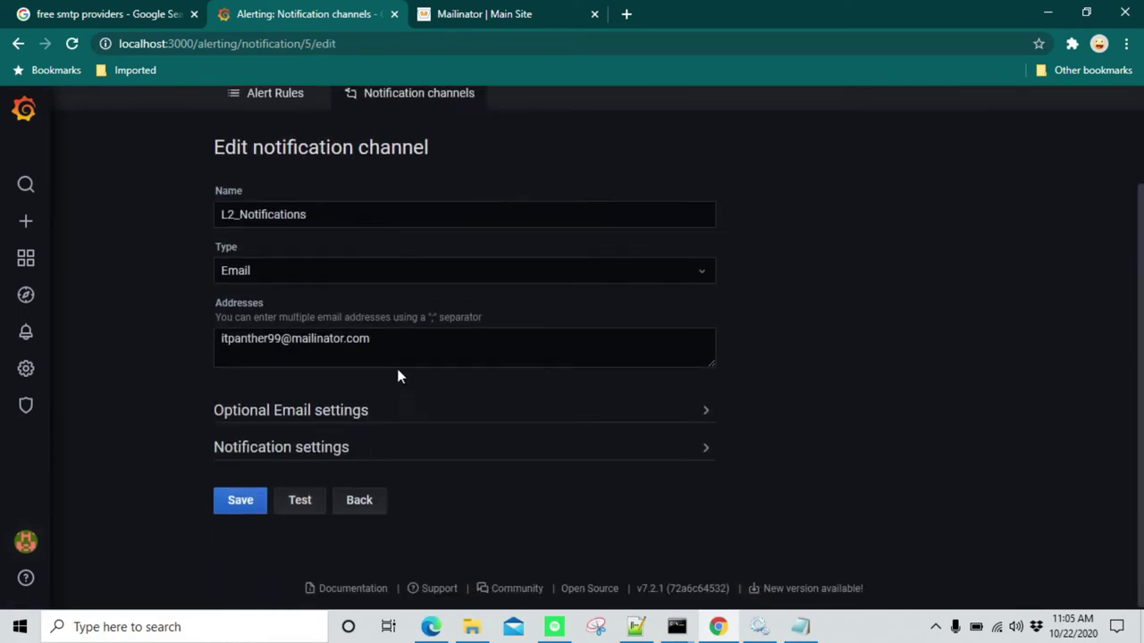
left_click(312, 449)
scroll(372, 403, "down", 4)
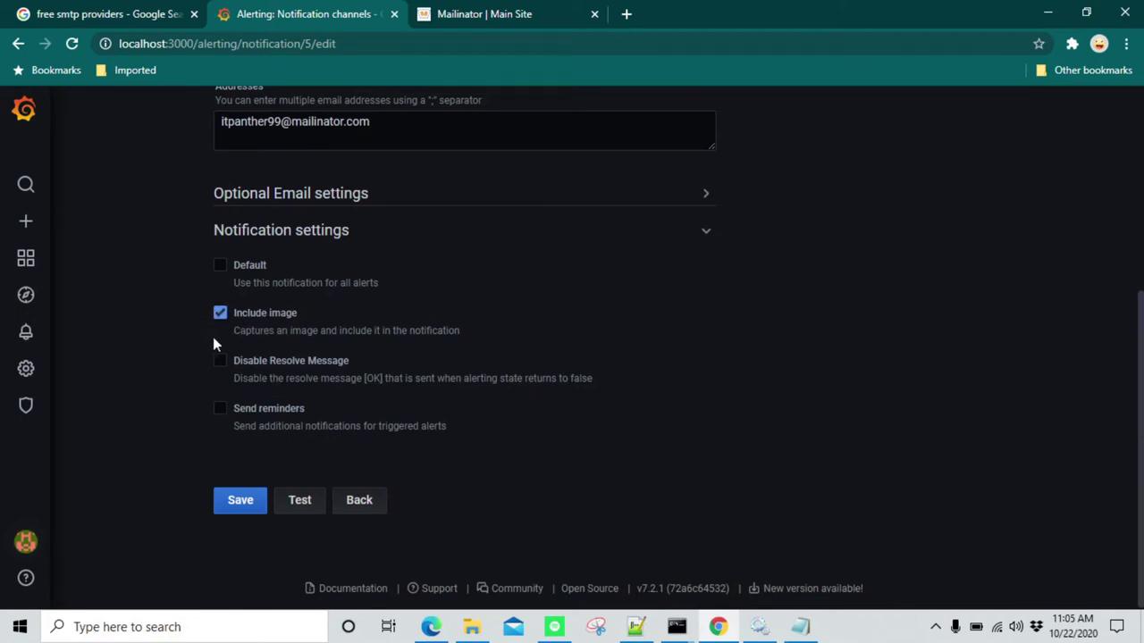
left_click(301, 503)
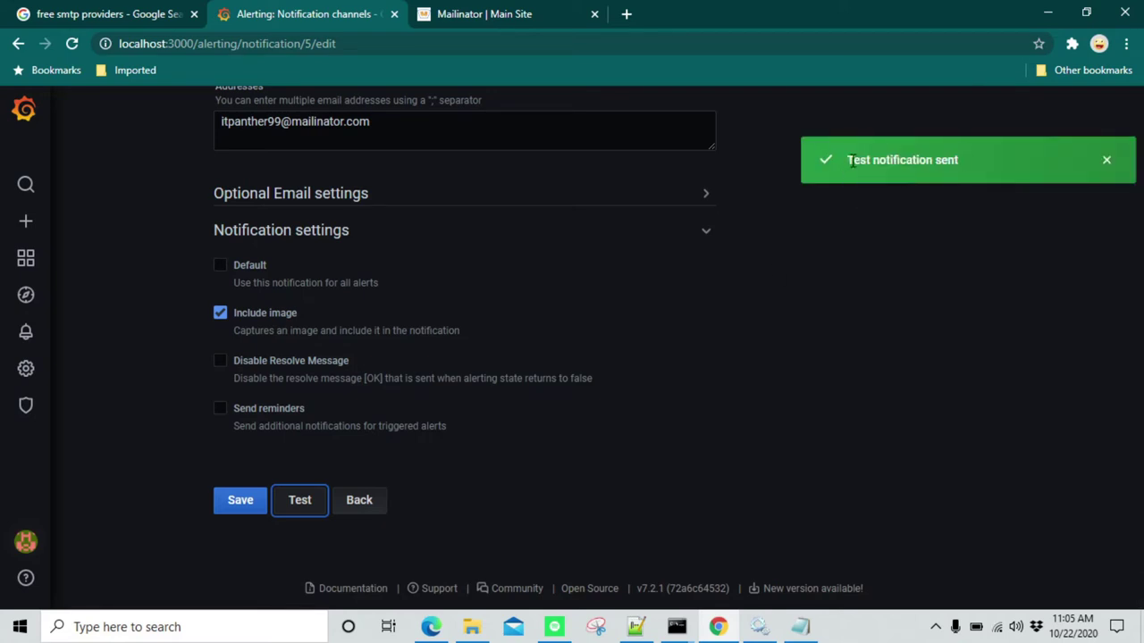
Open Grafana's test email in the Mailinator inbox and check its Memory/CPU chart
left_click(495, 11)
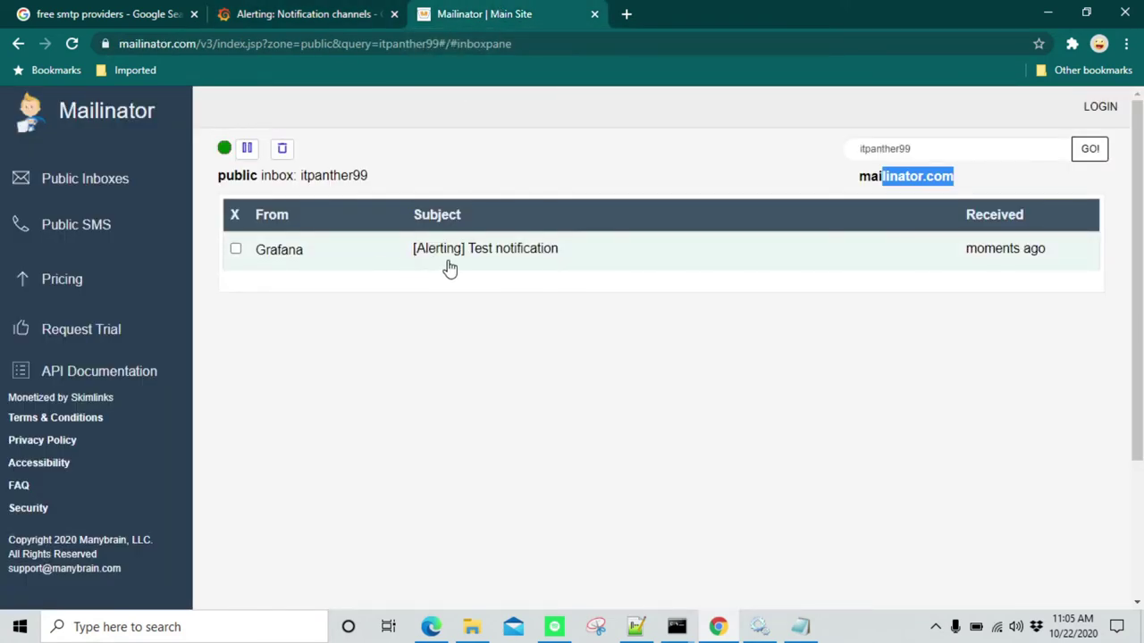
left_click(499, 254)
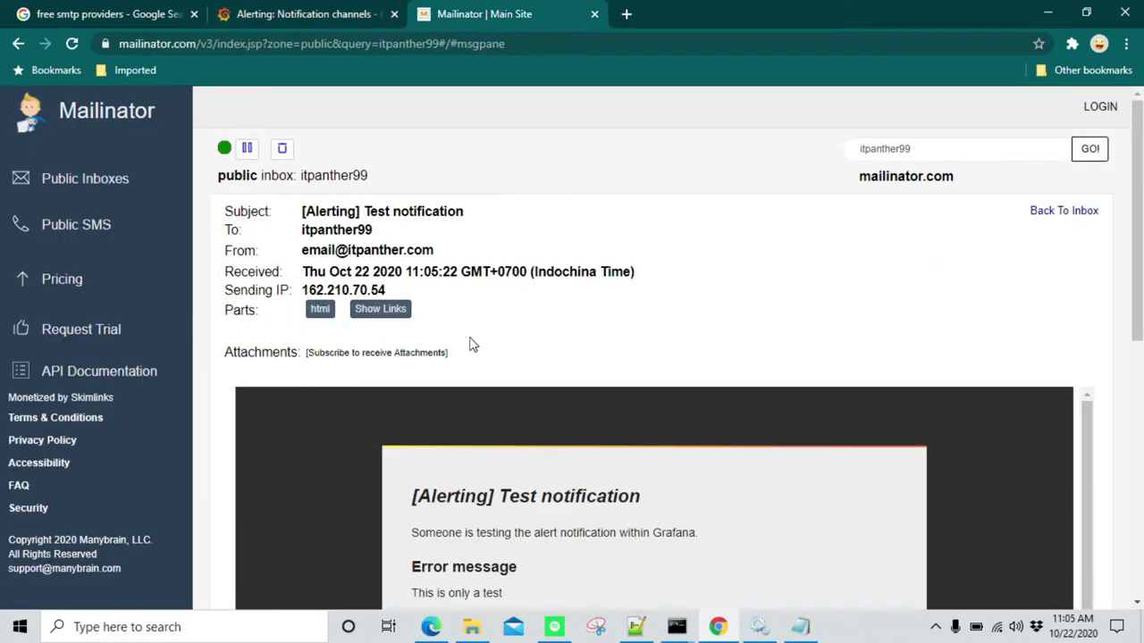
scroll(472, 350, "down", 3)
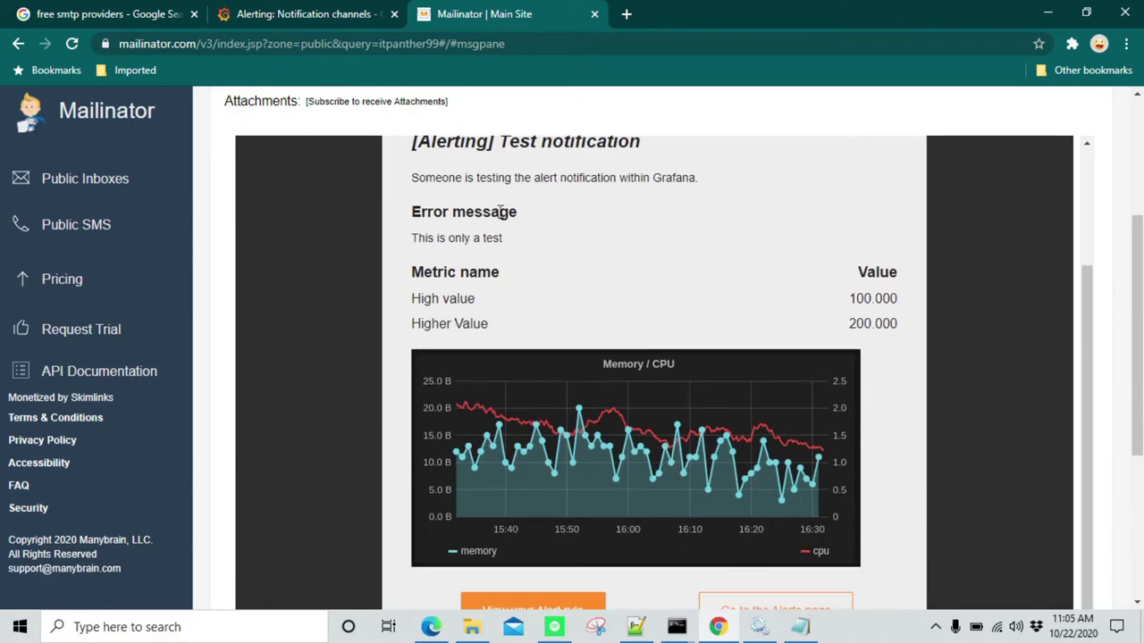
scroll(517, 447, "down", 4)
scroll(524, 352, "up", 8)
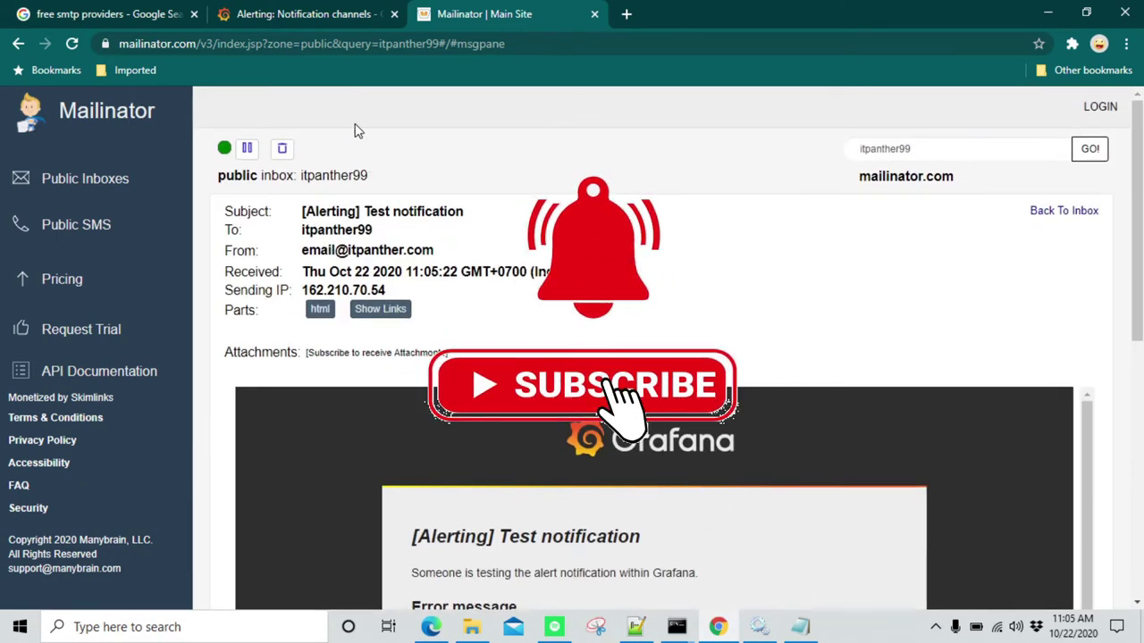
left_click(75, 189)
left_click(319, 10)
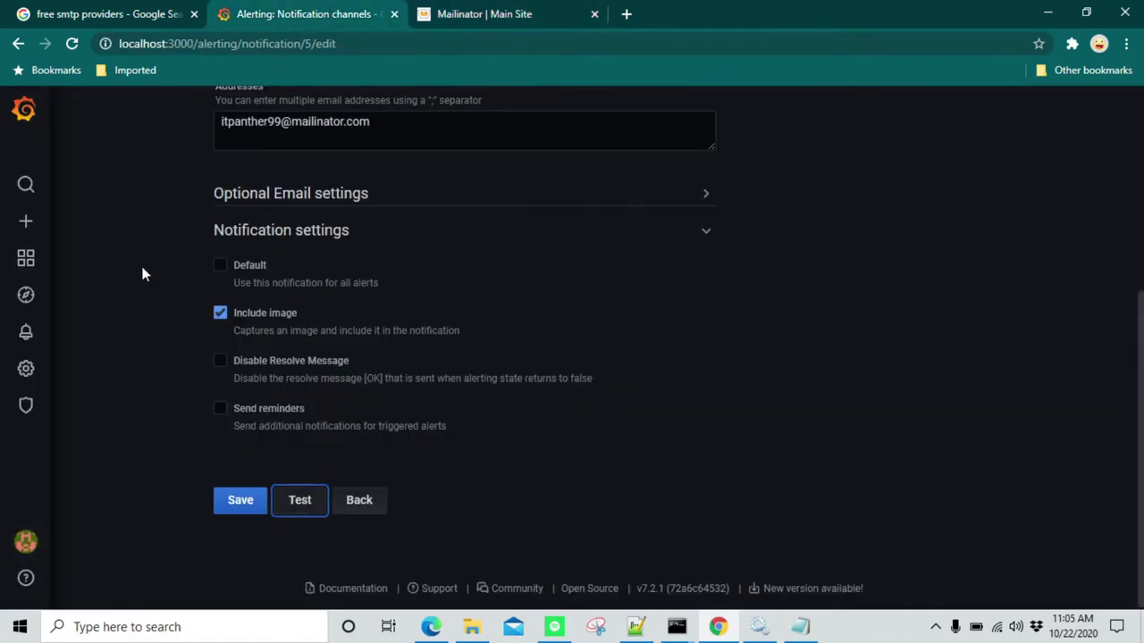
Save the channel, then reopen L2_Notifications and add a second Mailinator address after a semicolon
left_click(230, 507)
mouse_move(42, 268)
mouse_move(36, 228)
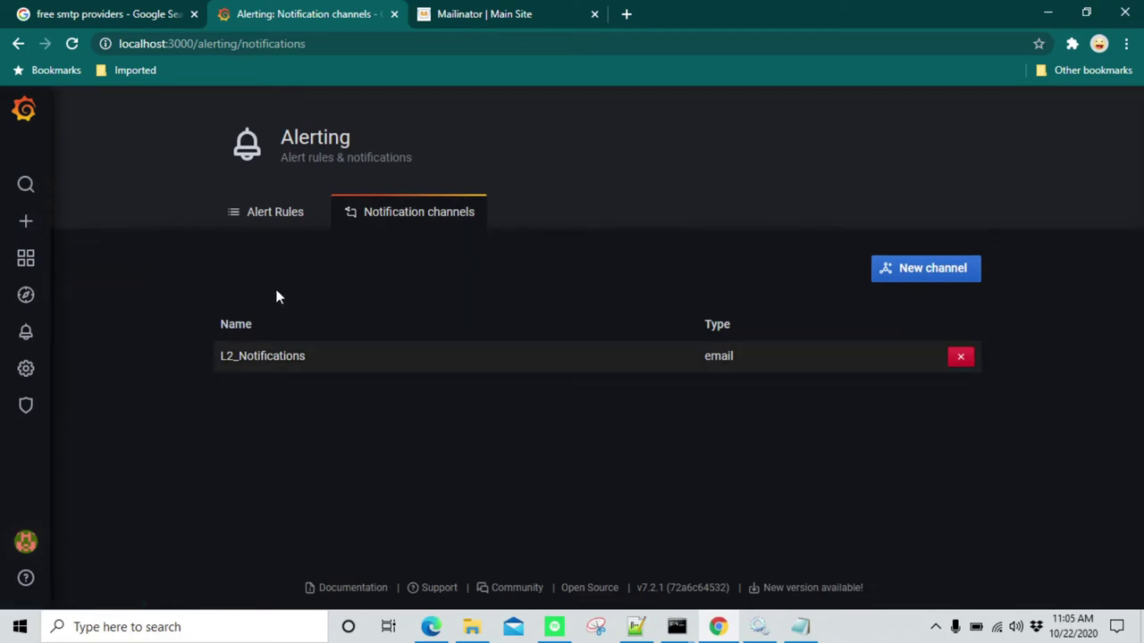
left_click(324, 363)
scroll(441, 353, "down", 2)
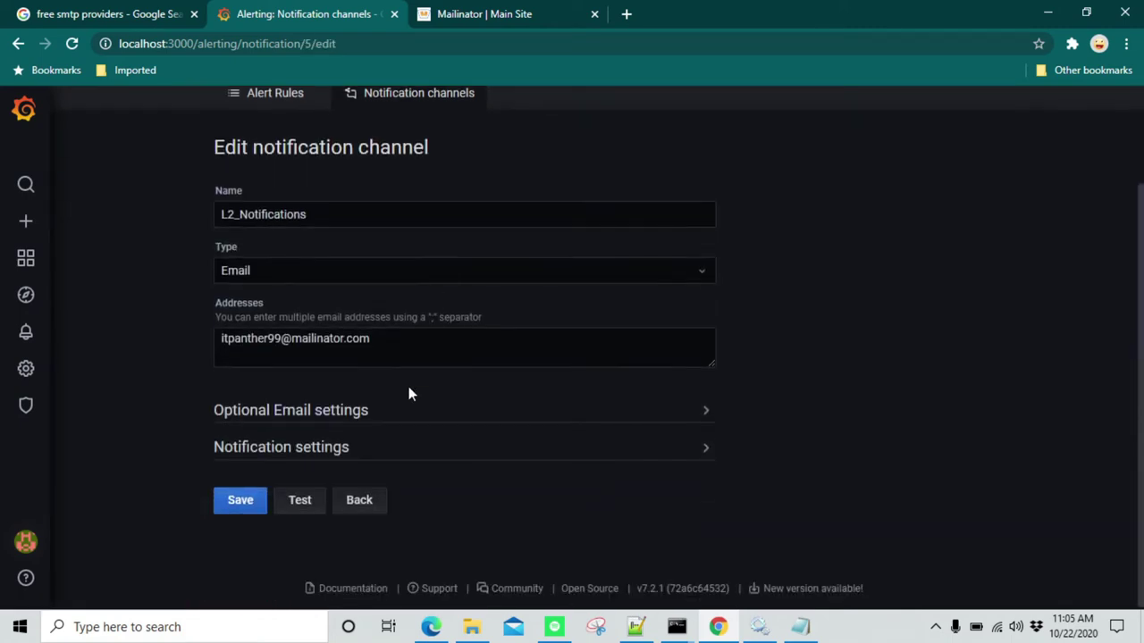
left_click(371, 339)
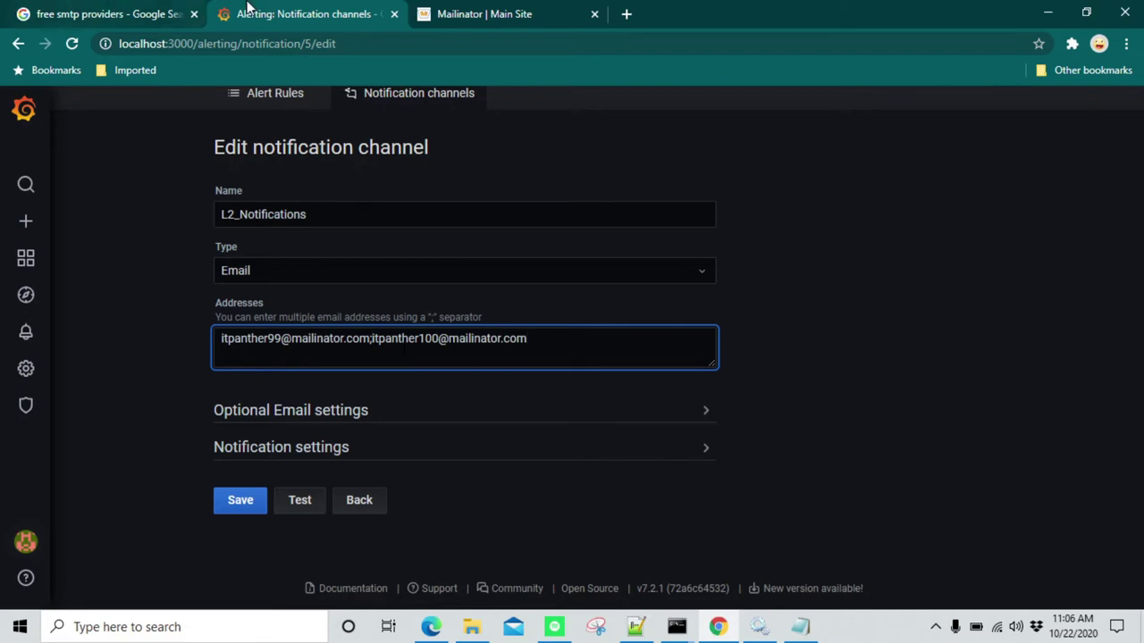
Open the Mailinator homepage in a new browser tab
left_click(497, 12)
left_click(628, 15)
type("mail")
key("Return")
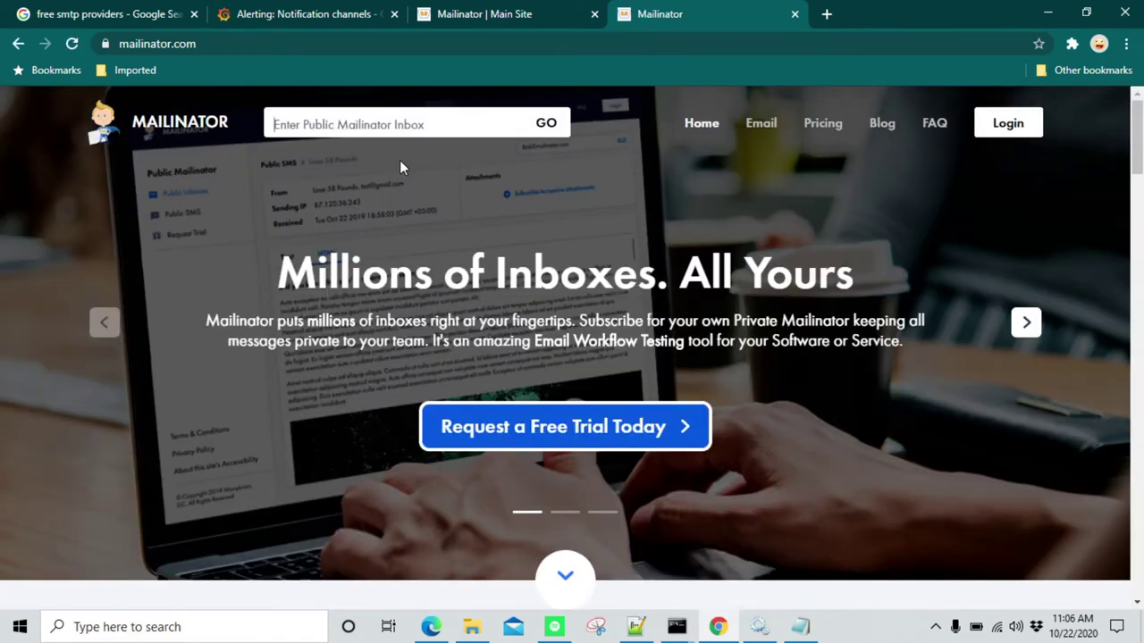
Open the second test address's empty Mailinator inbox and compare it with the first inbox
key("Return")
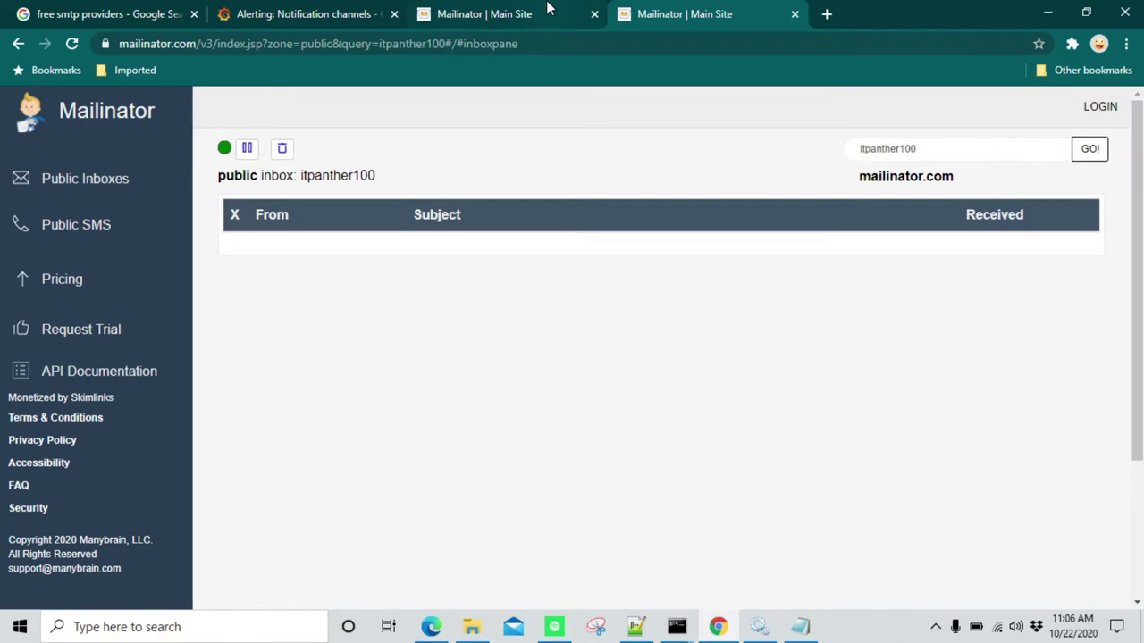
left_click(510, 11)
left_click(684, 9)
left_click(564, 9)
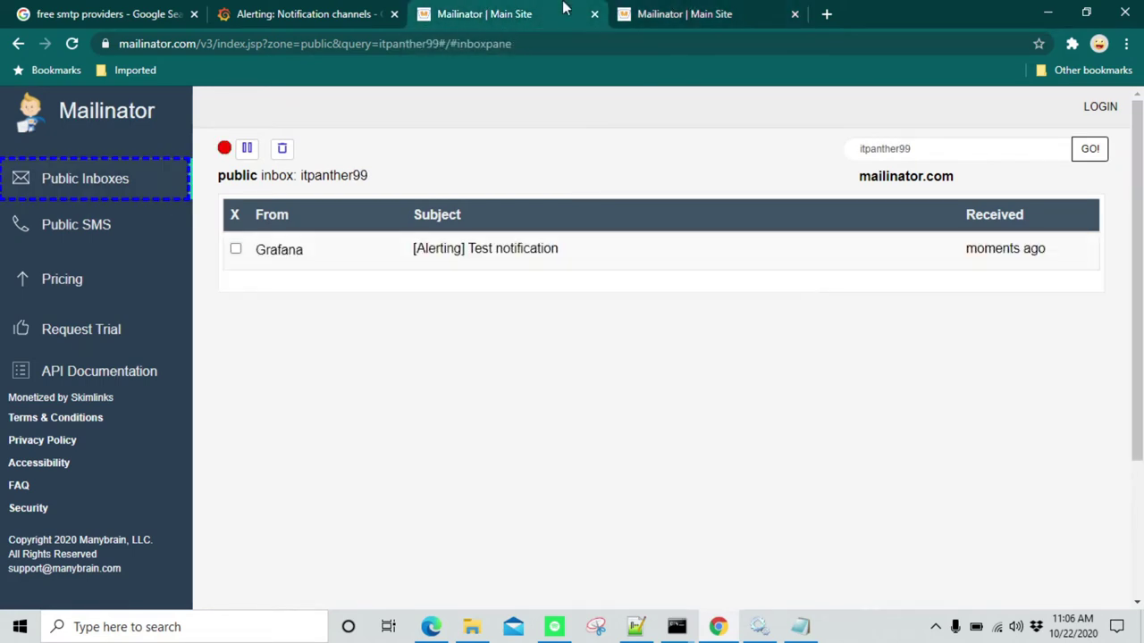
left_click(308, 14)
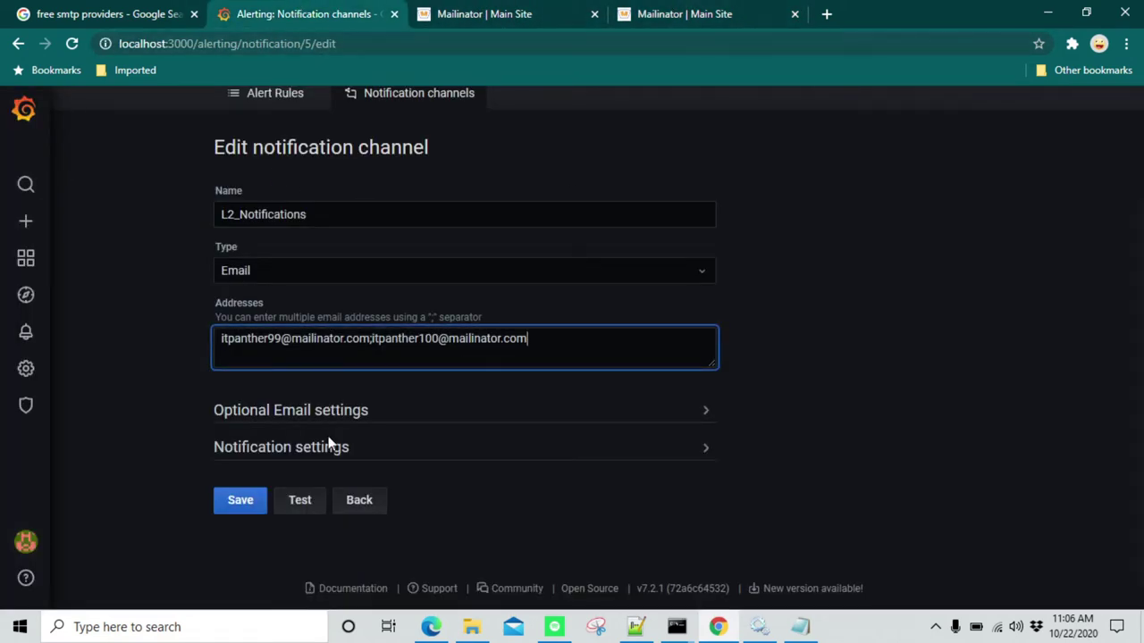
Save the two-recipient channel and add a new dashboard panel using the InfluxDB data source
left_click(241, 503)
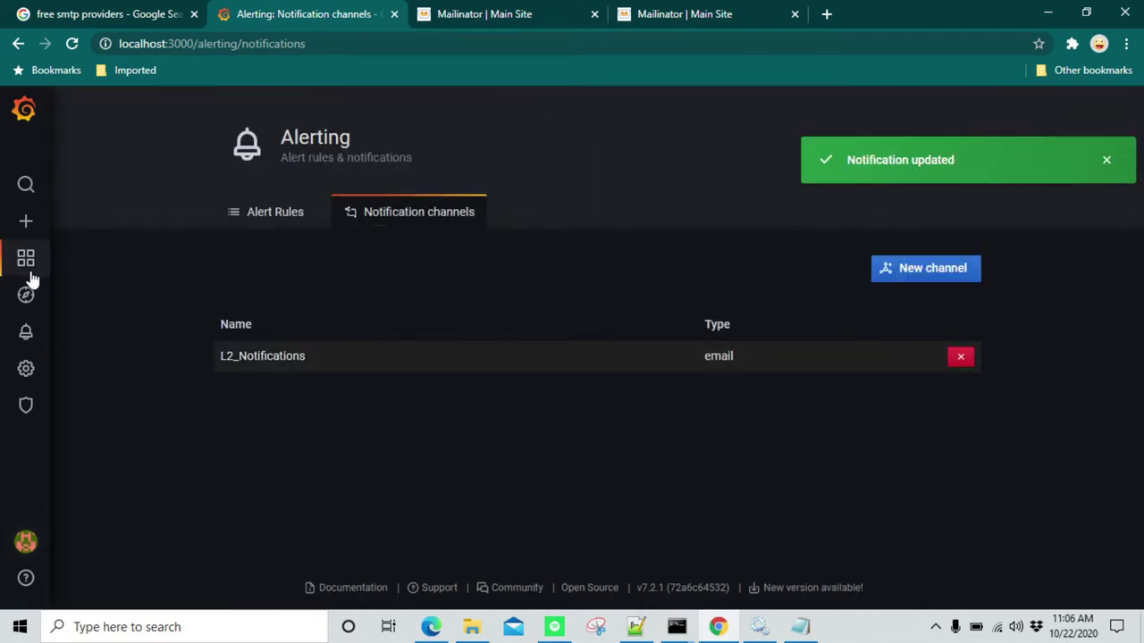
mouse_move(29, 225)
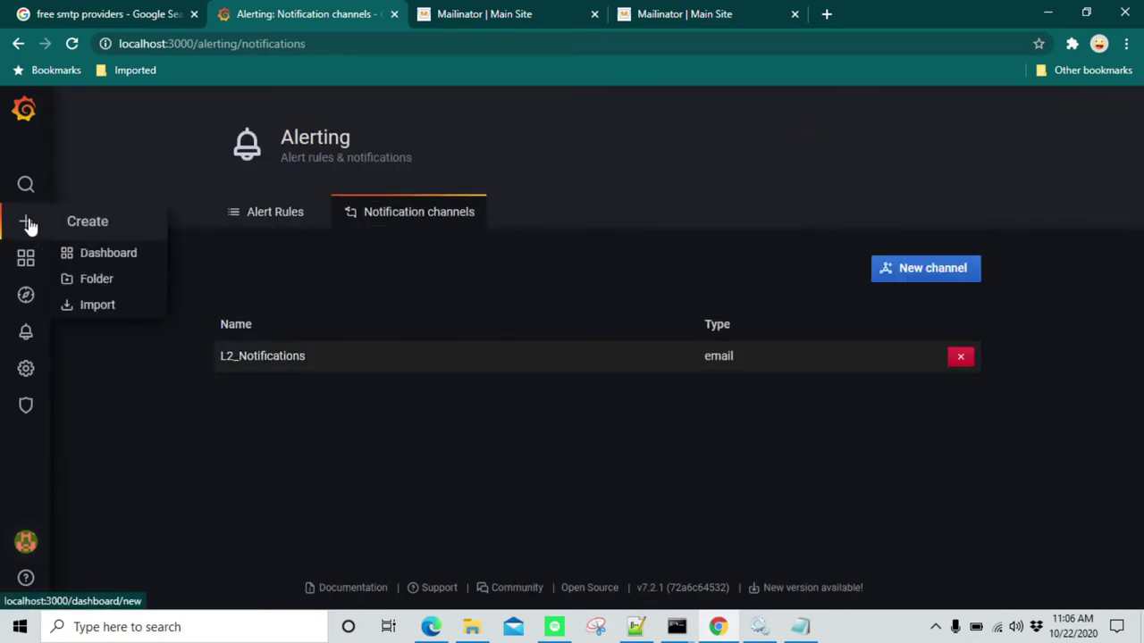
left_click(104, 258)
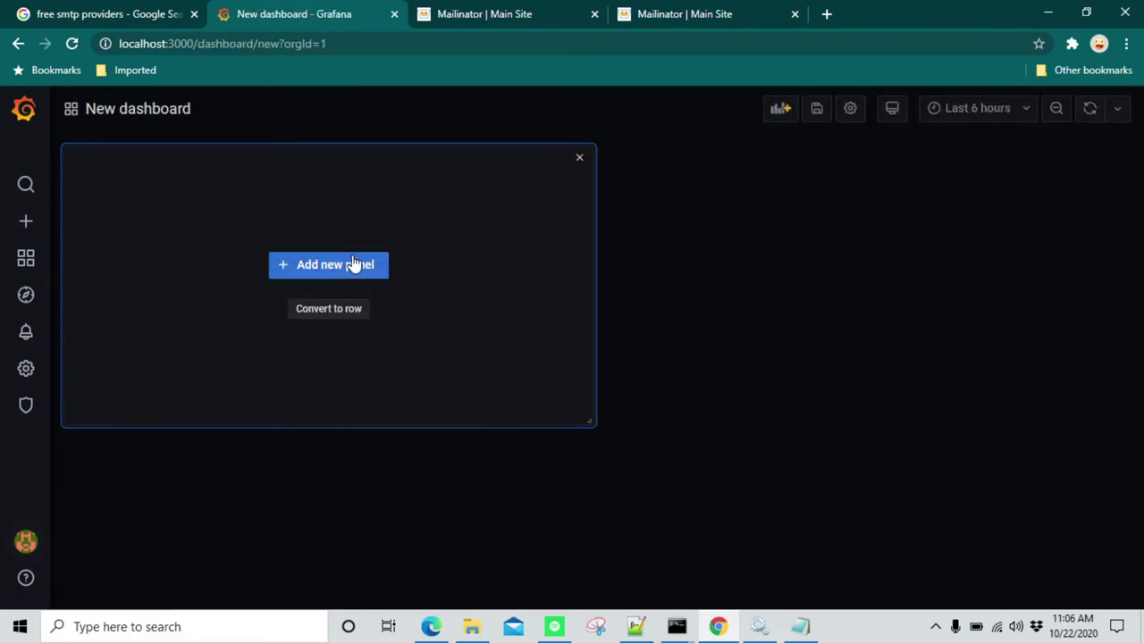
left_click(353, 266)
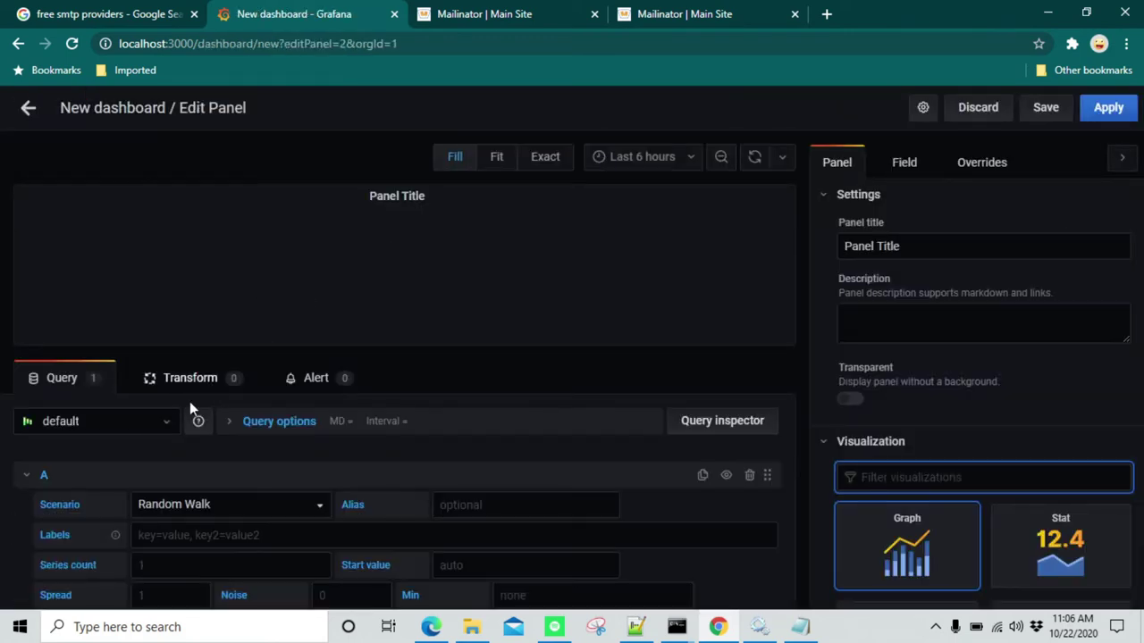
left_click(137, 420)
left_click(67, 449)
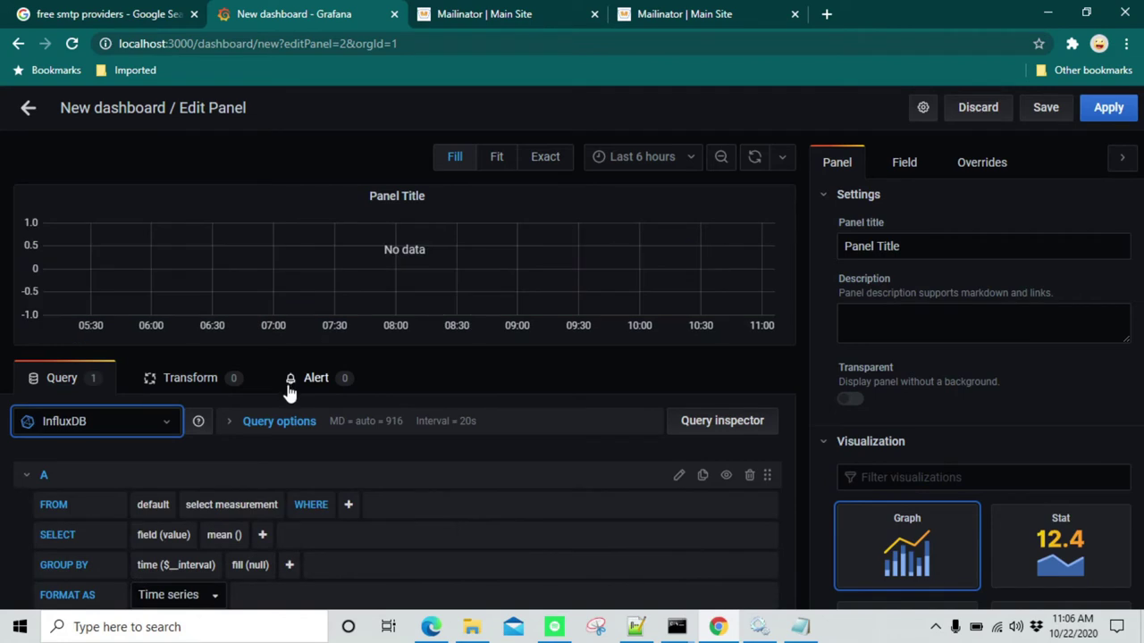
Set the new panel's title to Free Memory
left_click(434, 200)
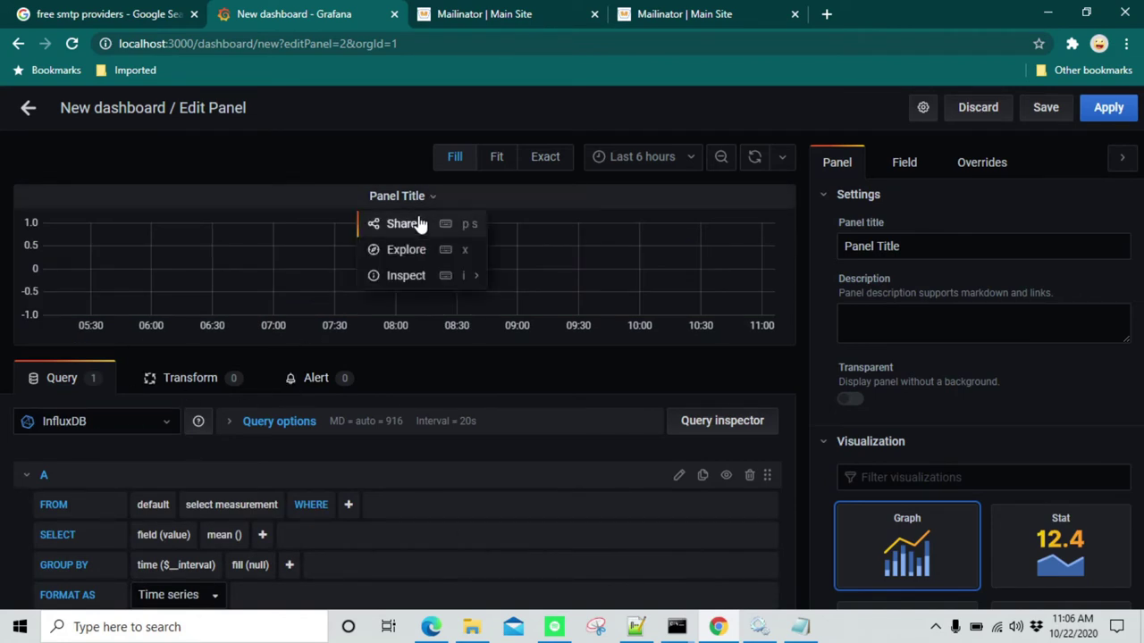
left_click_drag(903, 247, 749, 254)
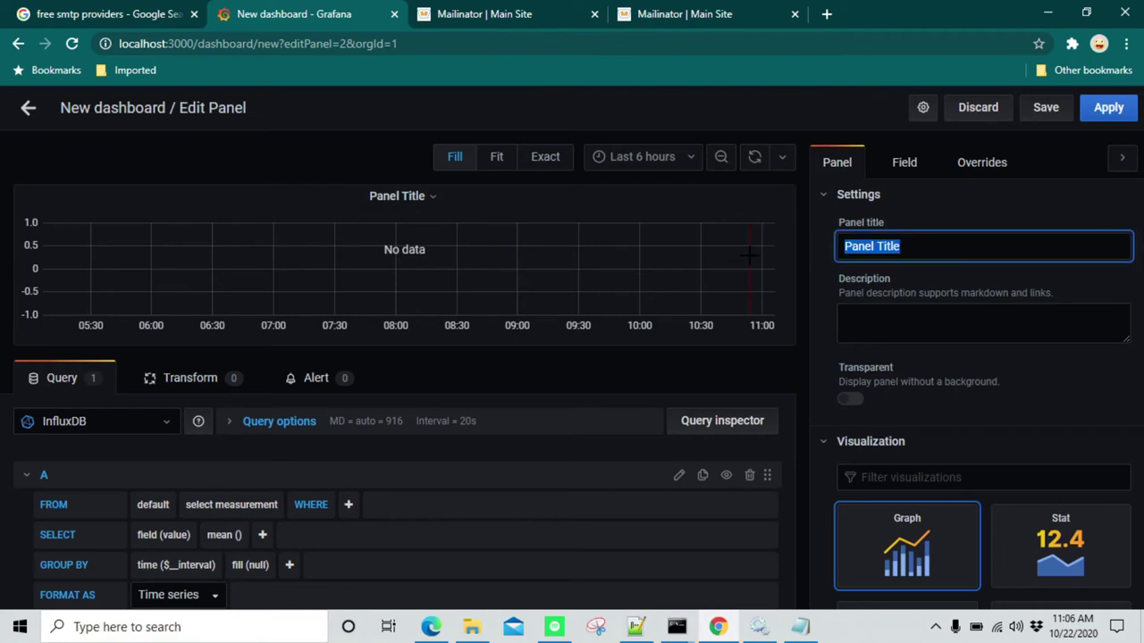
type("Available")
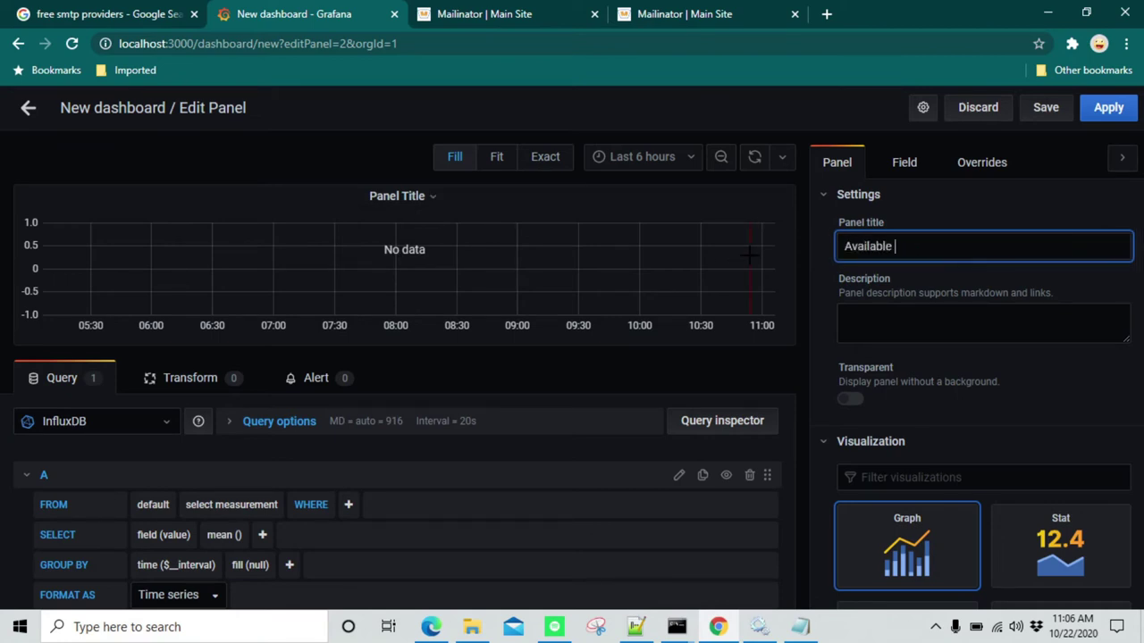
key("ctrl+a")
key("BackSpace")
Query the mean of win_mem's Available_Bytes field, grouped by 1m time intervals
left_click(216, 505)
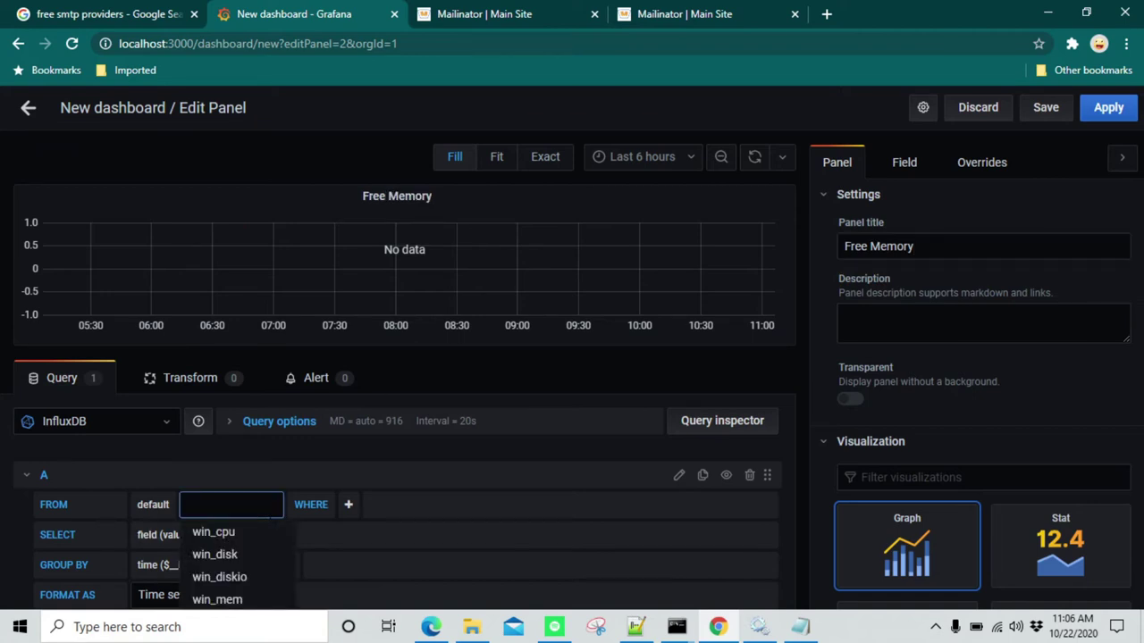
scroll(268, 488, "down", 1)
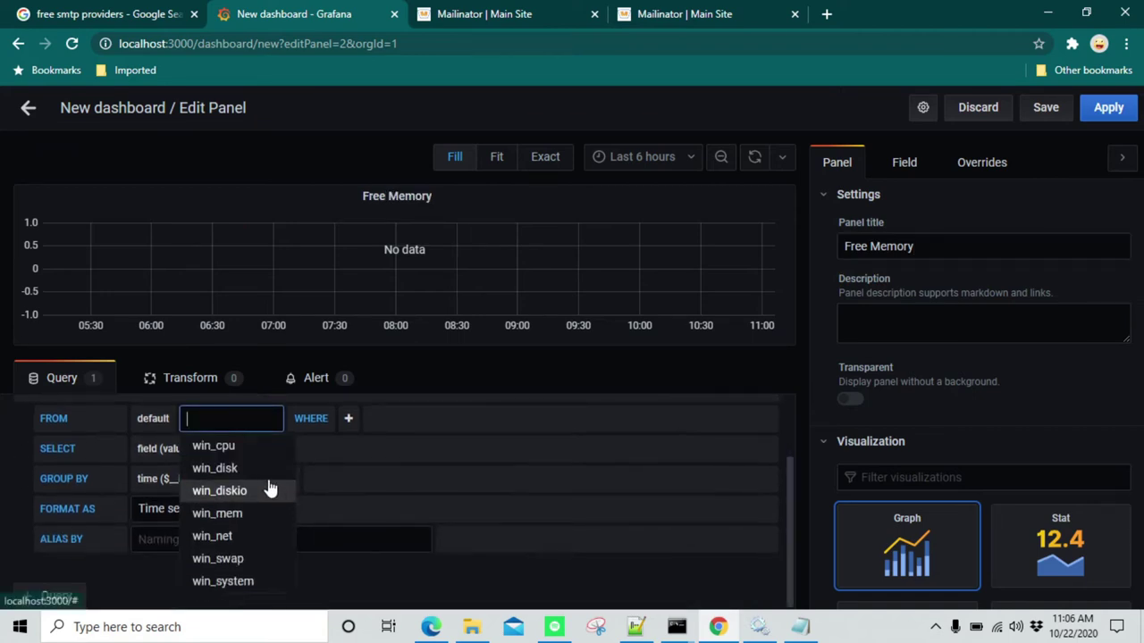
left_click(219, 513)
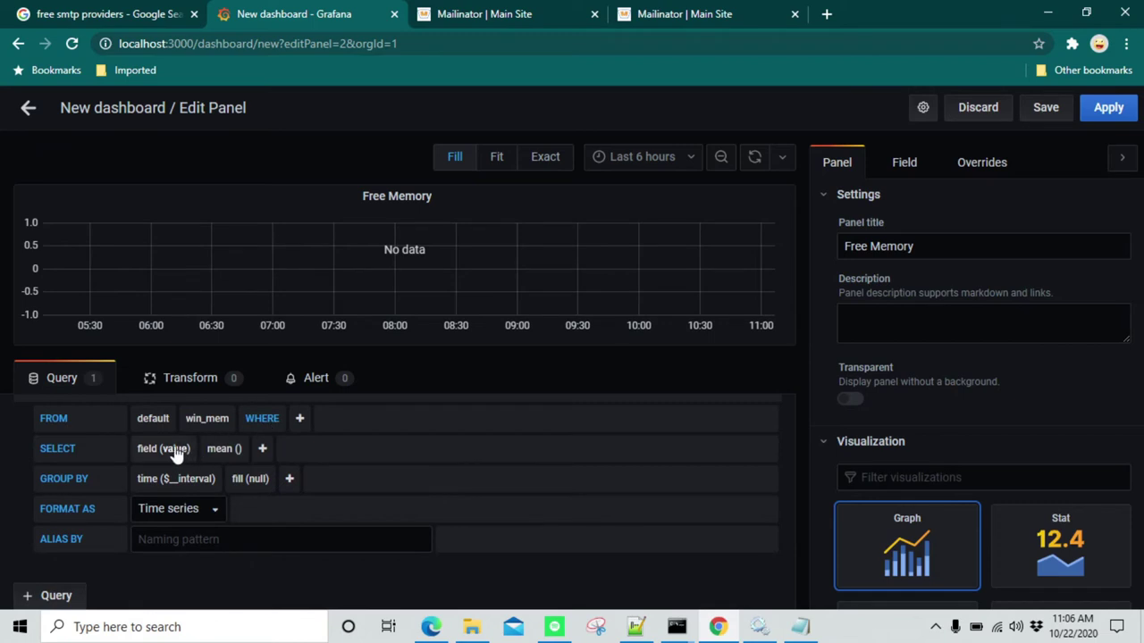
left_click(176, 455)
left_click(178, 468)
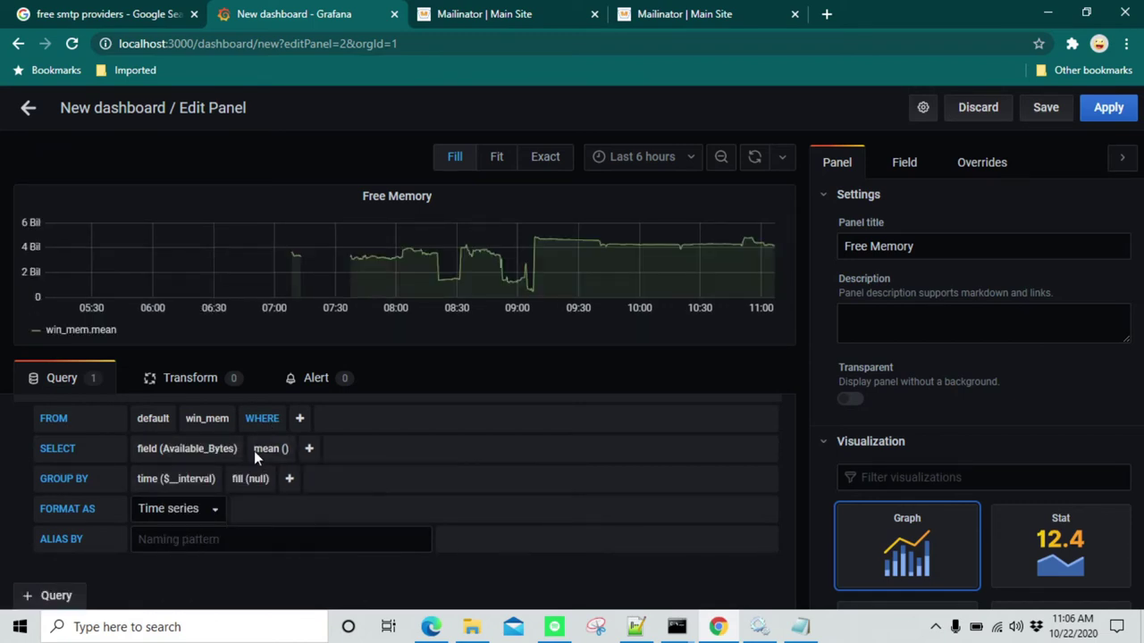
left_click(176, 483)
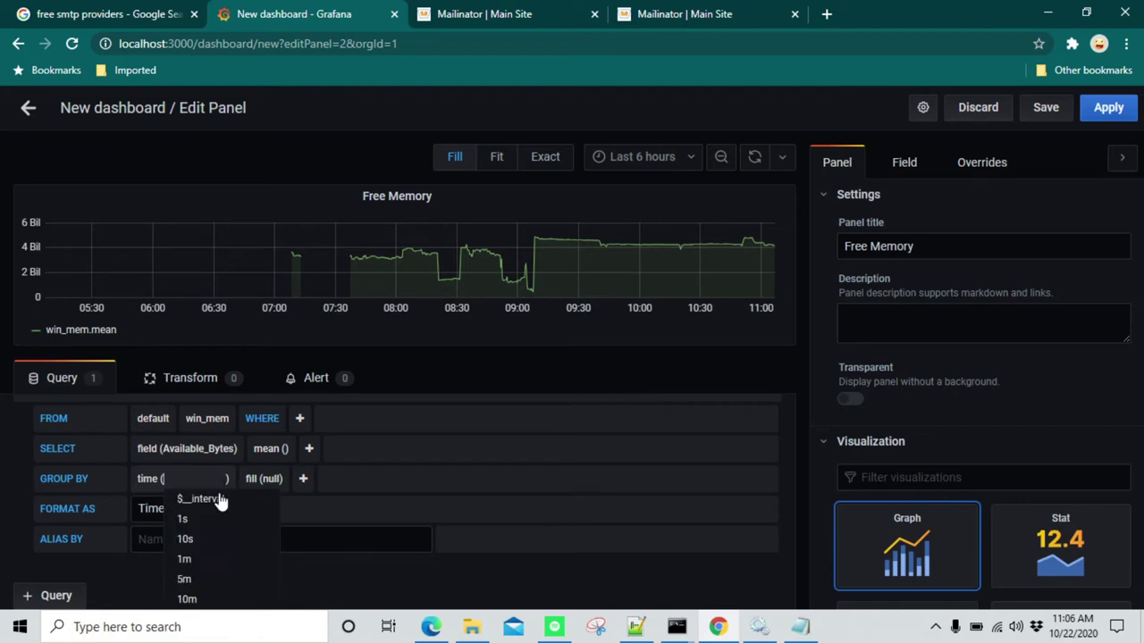
left_click(187, 557)
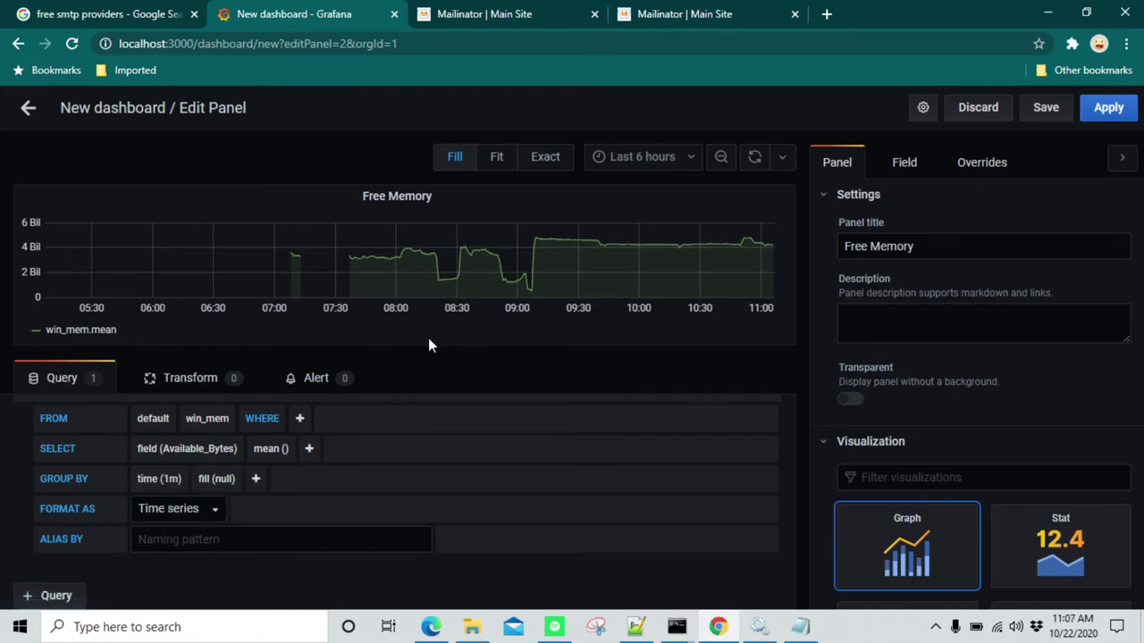
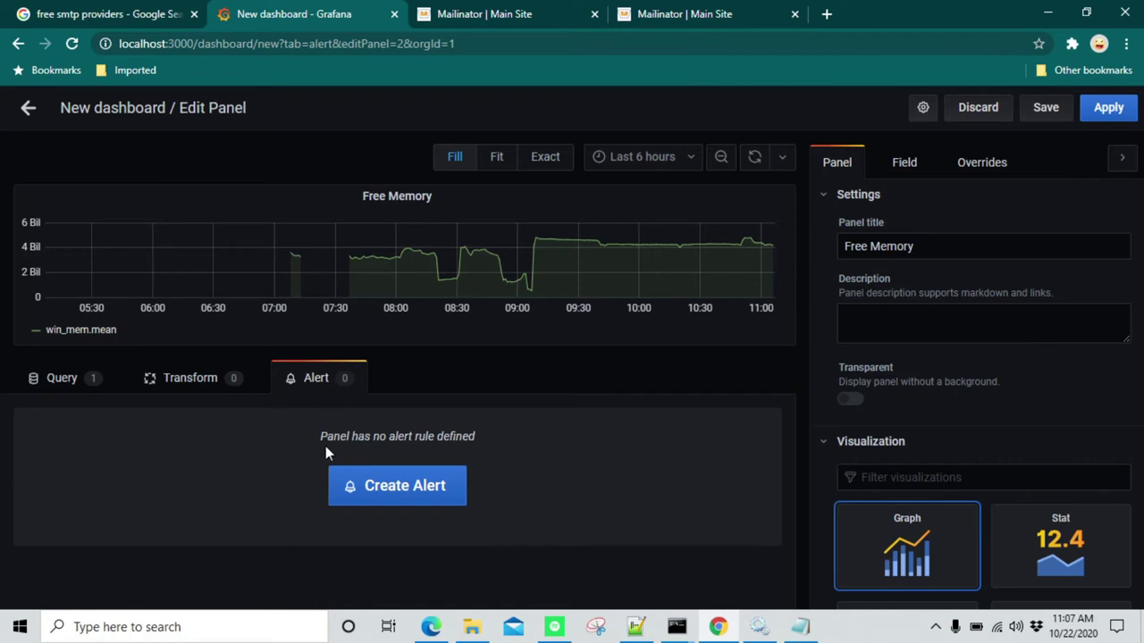
Add an alert rule to the Free Memory panel with its For duration changed from 5m to 1m
left_click(375, 490)
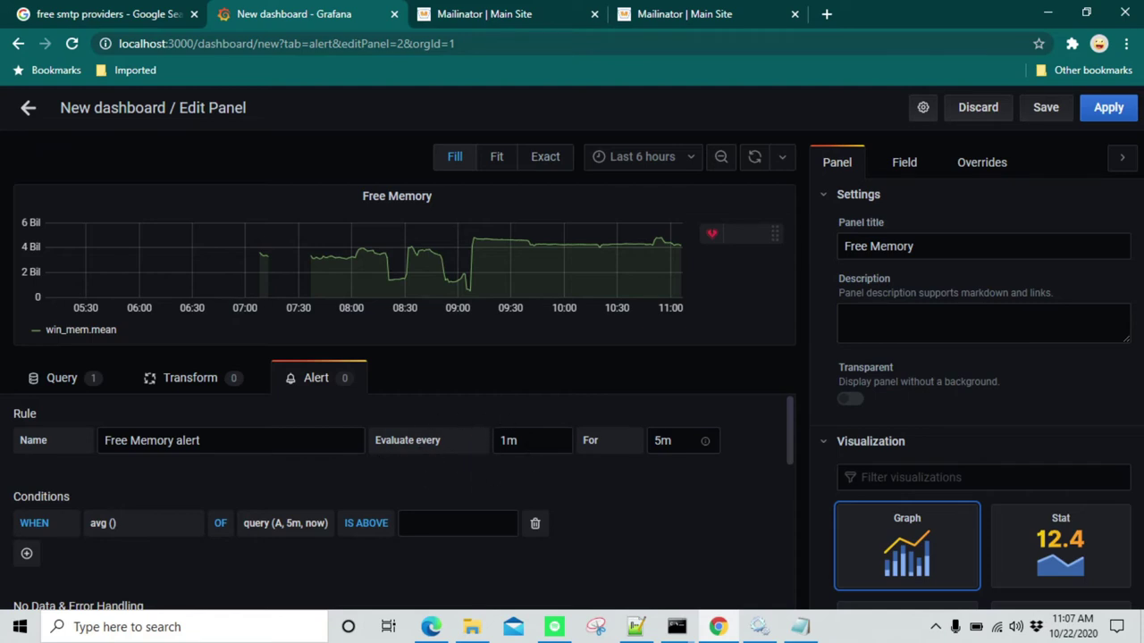
left_click(650, 449)
key("shift+Tab")
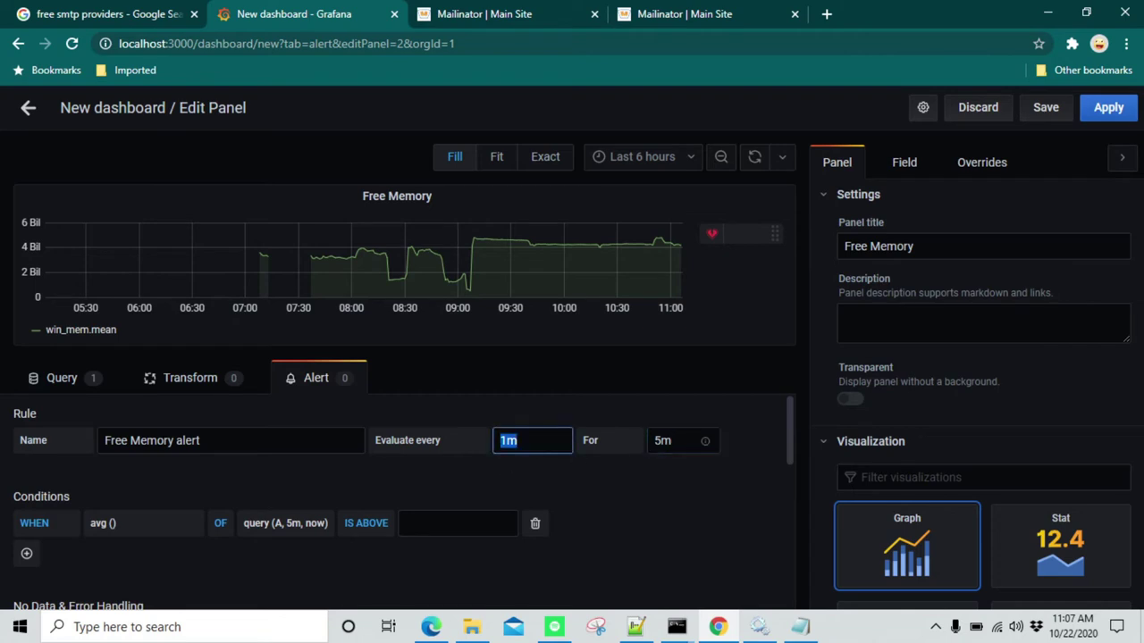
key("Tab")
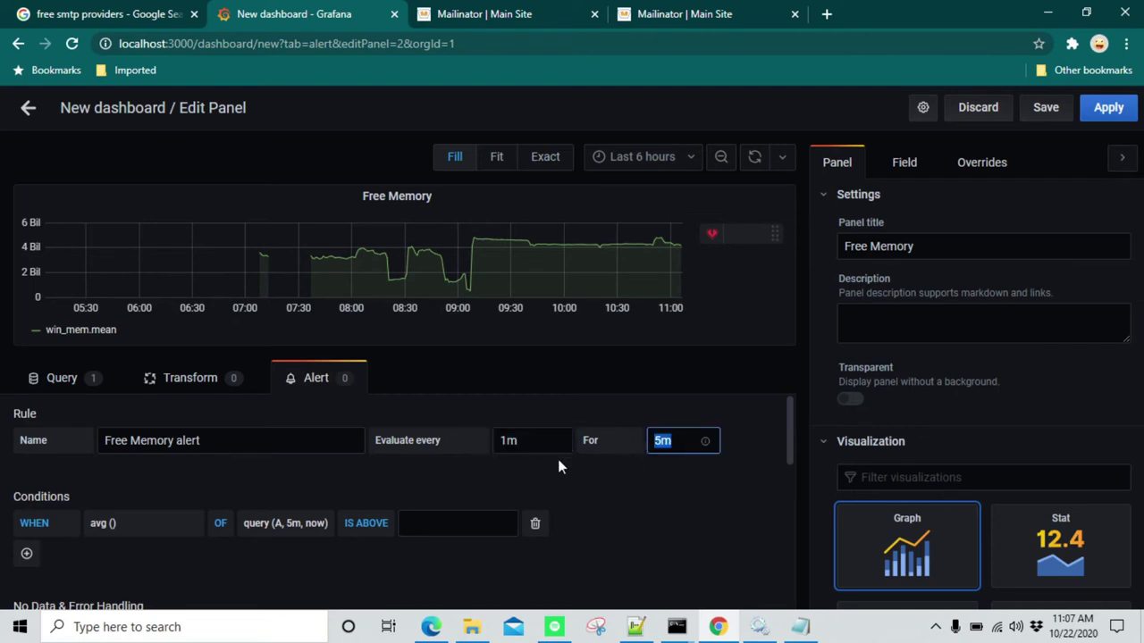
left_click(663, 441)
key("BackSpace")
type("1")
left_click(756, 460)
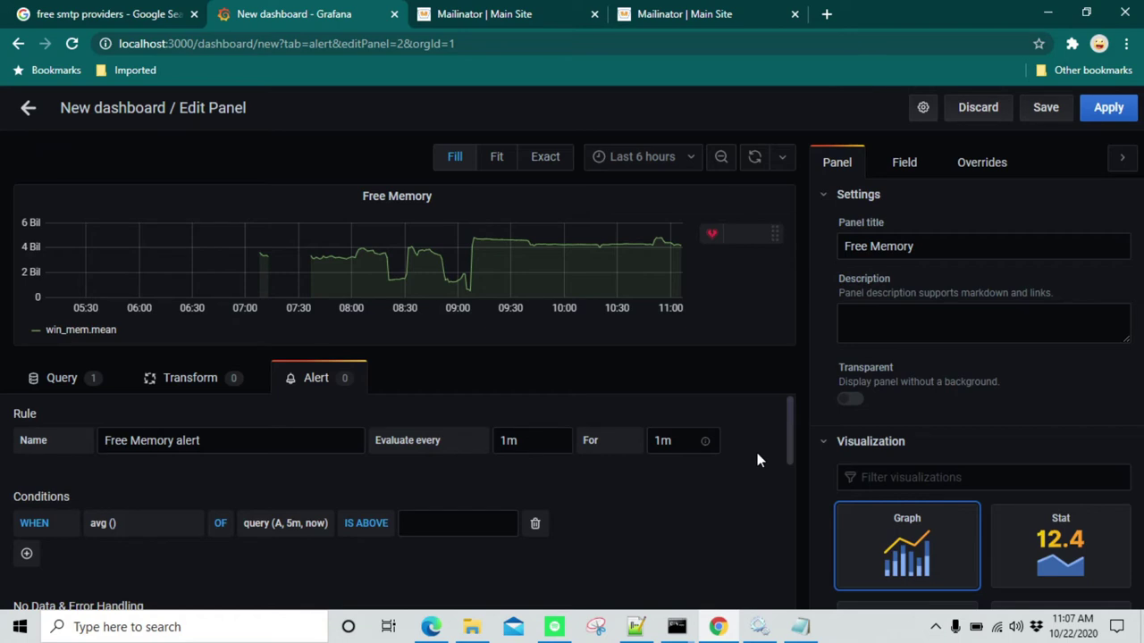
left_click(655, 440)
scroll(177, 495, "down", 3)
scroll(177, 495, "up", 2)
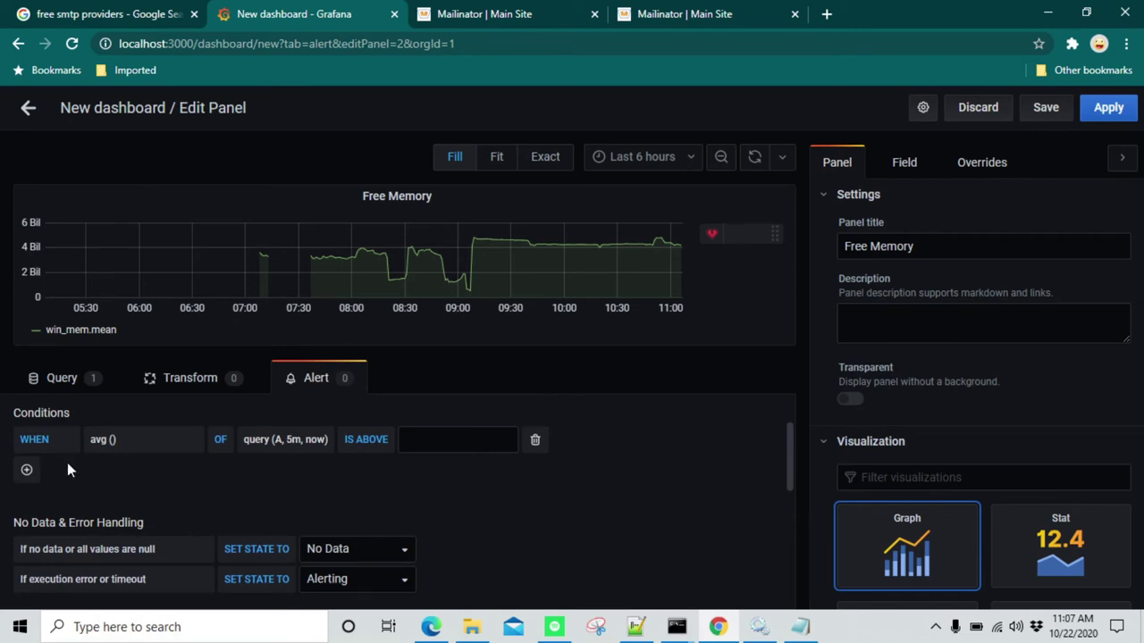
scroll(134, 489, "up", 1)
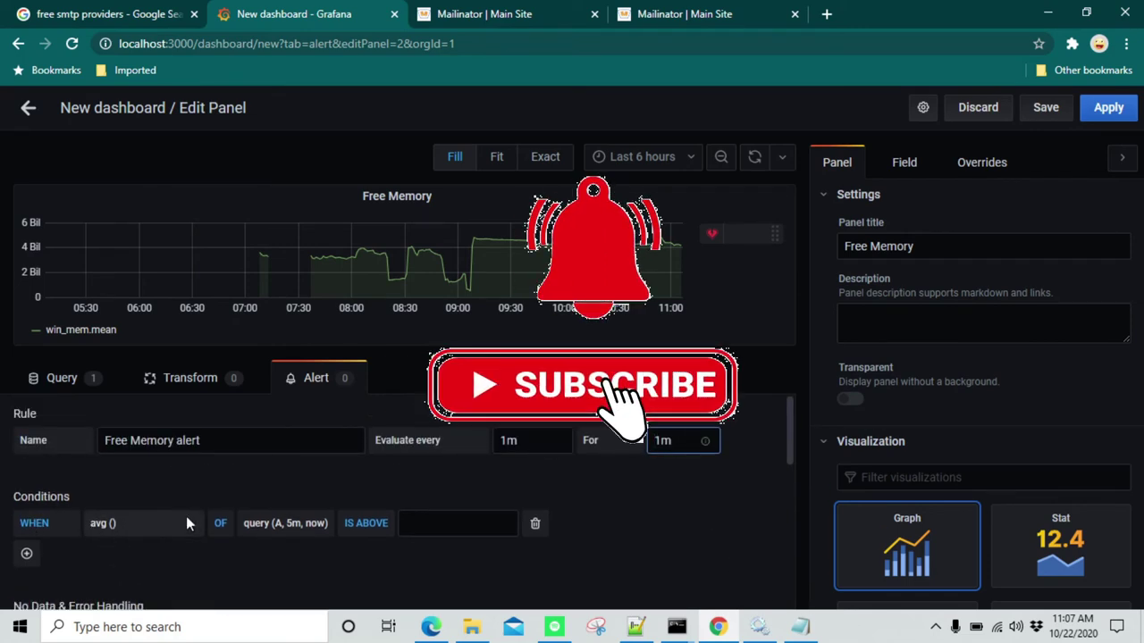
left_click(296, 524)
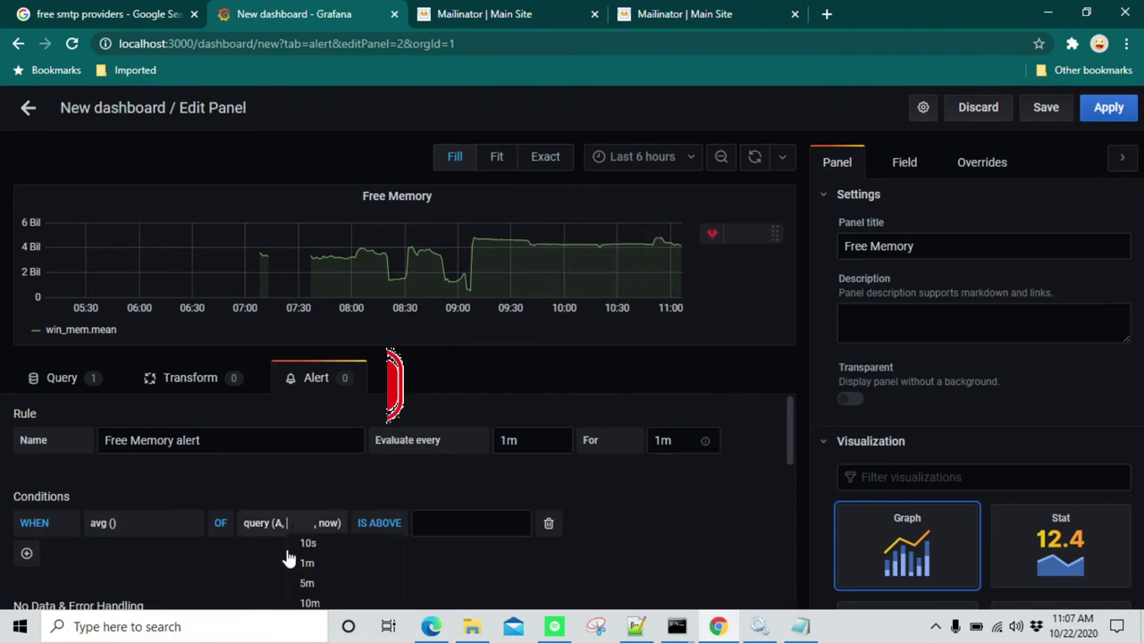
left_click(313, 564)
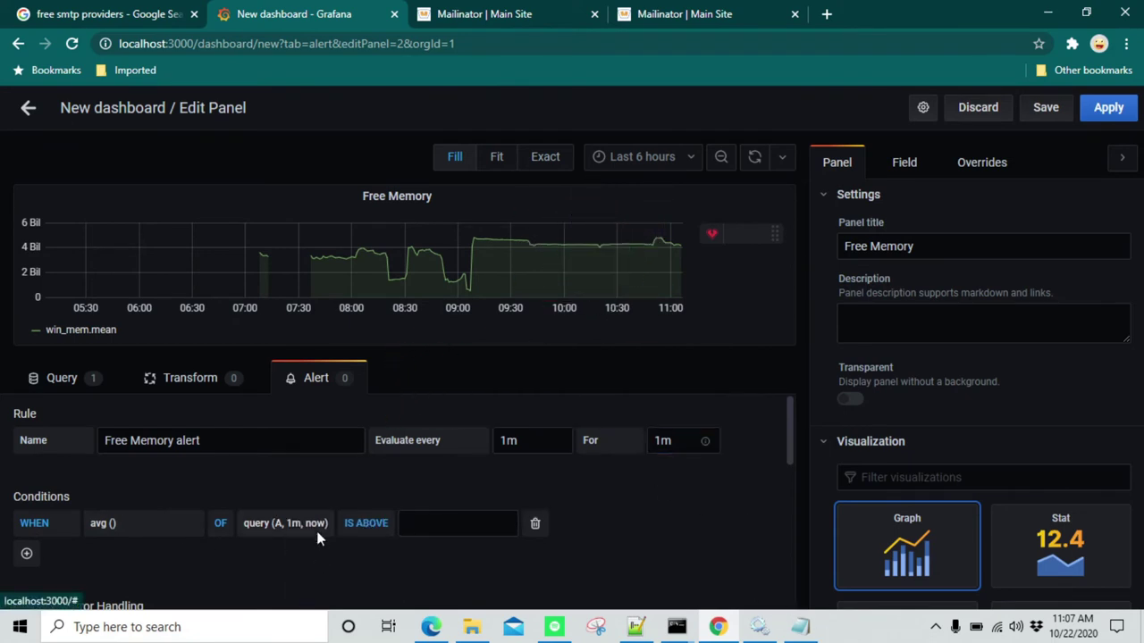
left_click(371, 523)
left_click(405, 572)
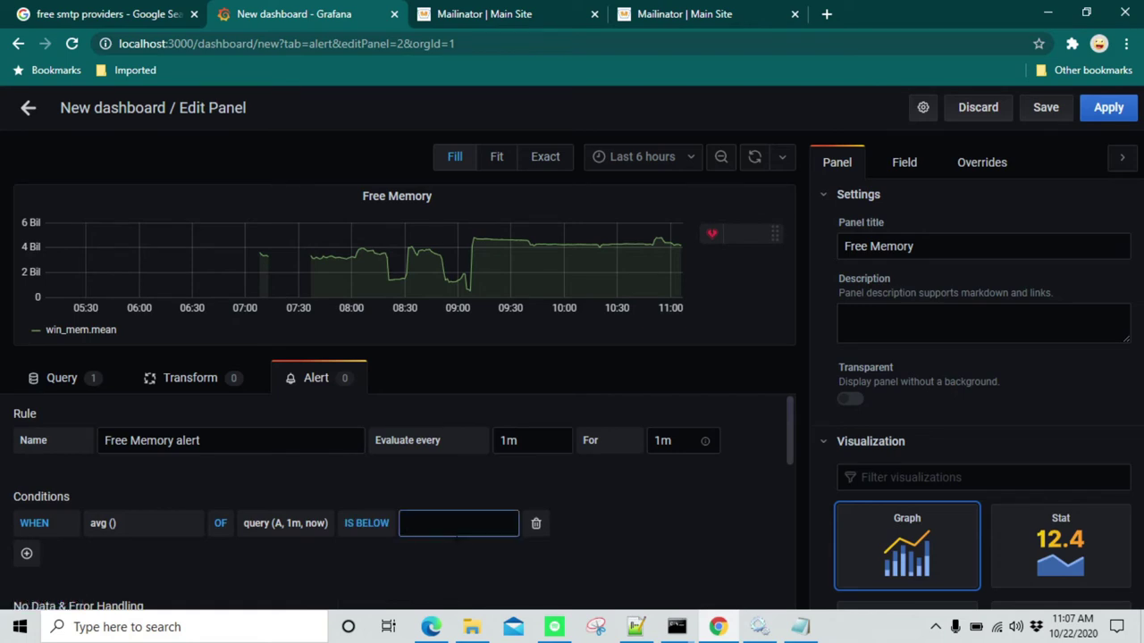
type("3")
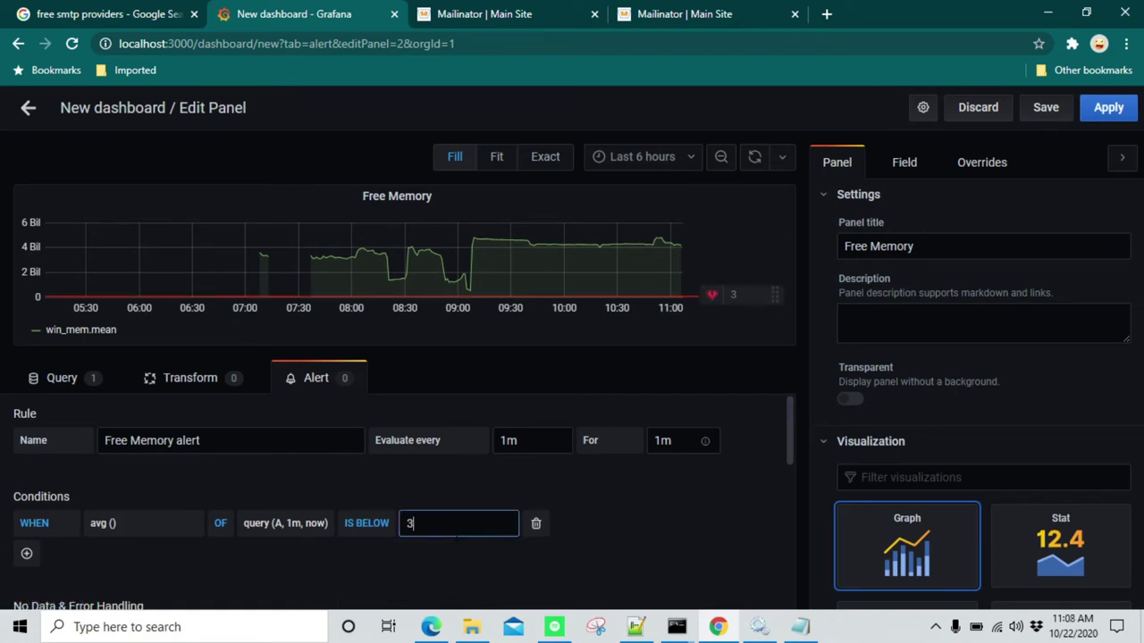
type("000000000")
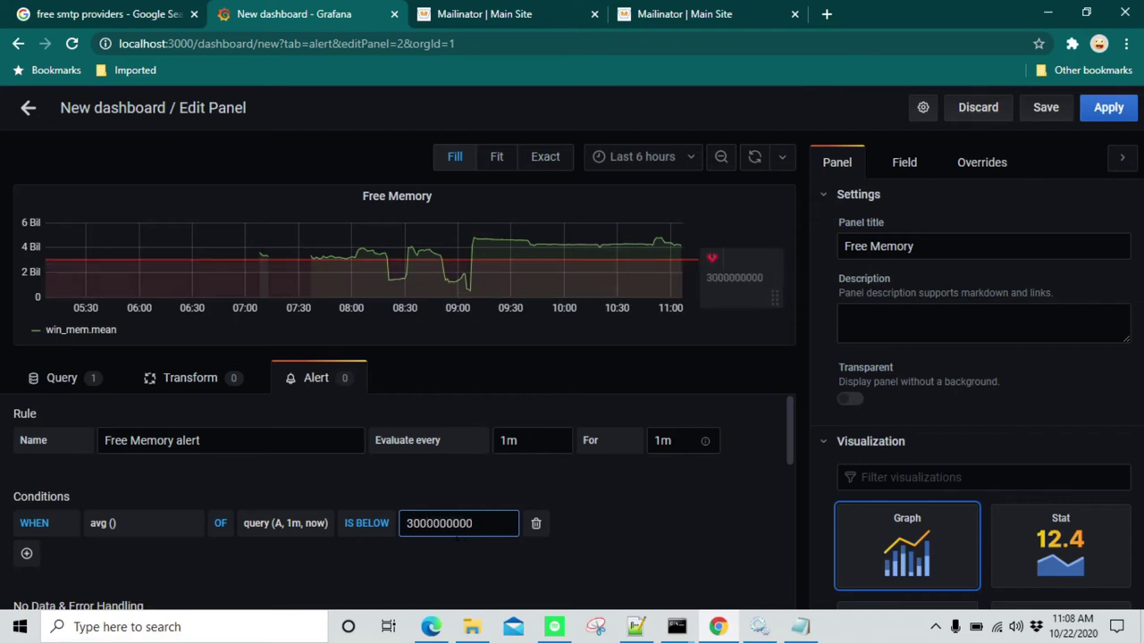
left_click(603, 513)
double_click(508, 440)
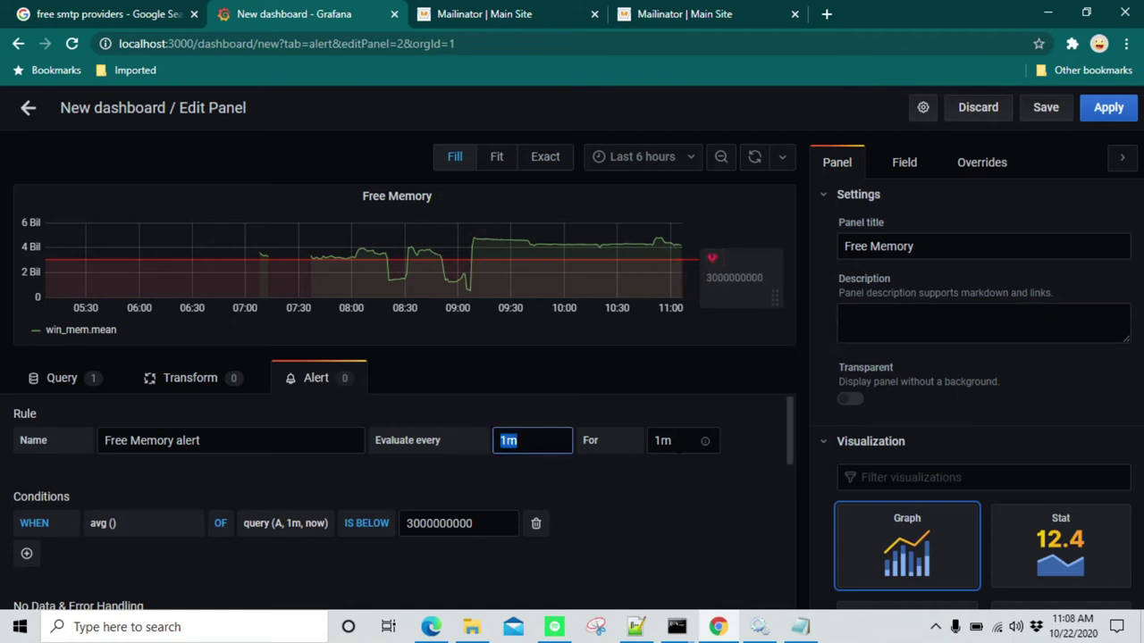
key("Tab")
key("Right")
key("shift+Left")
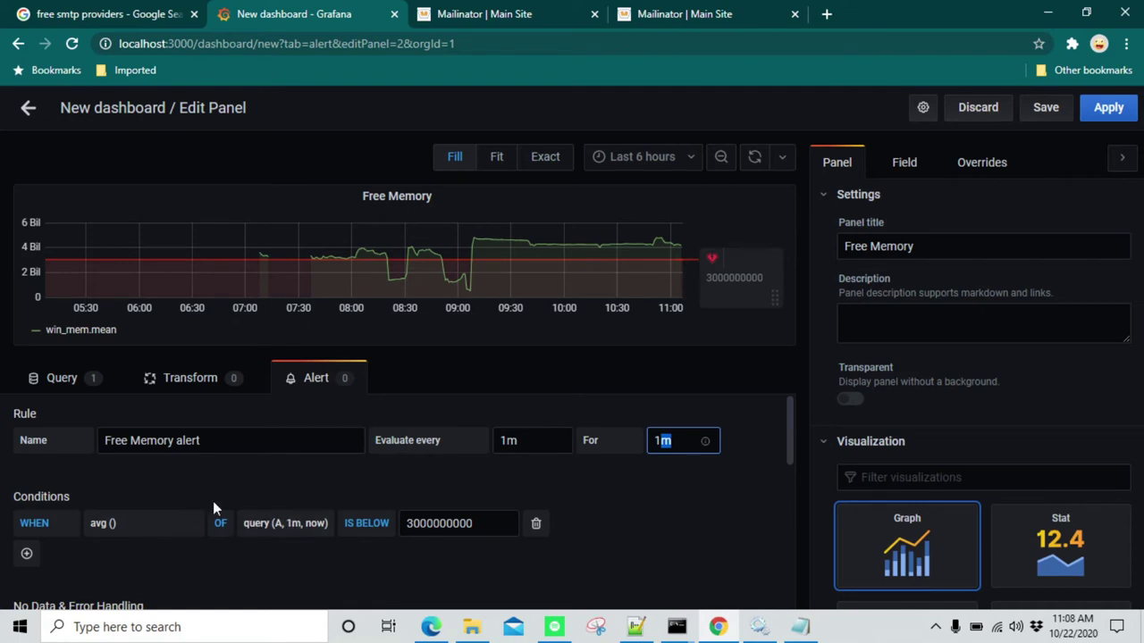
left_click(52, 380)
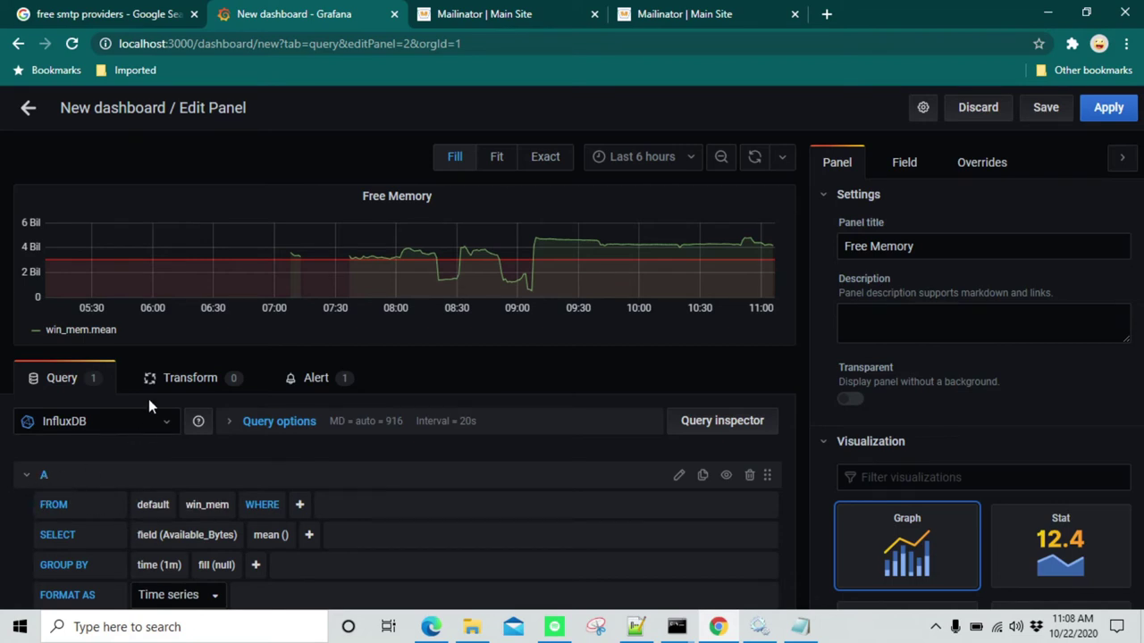
left_click(313, 378)
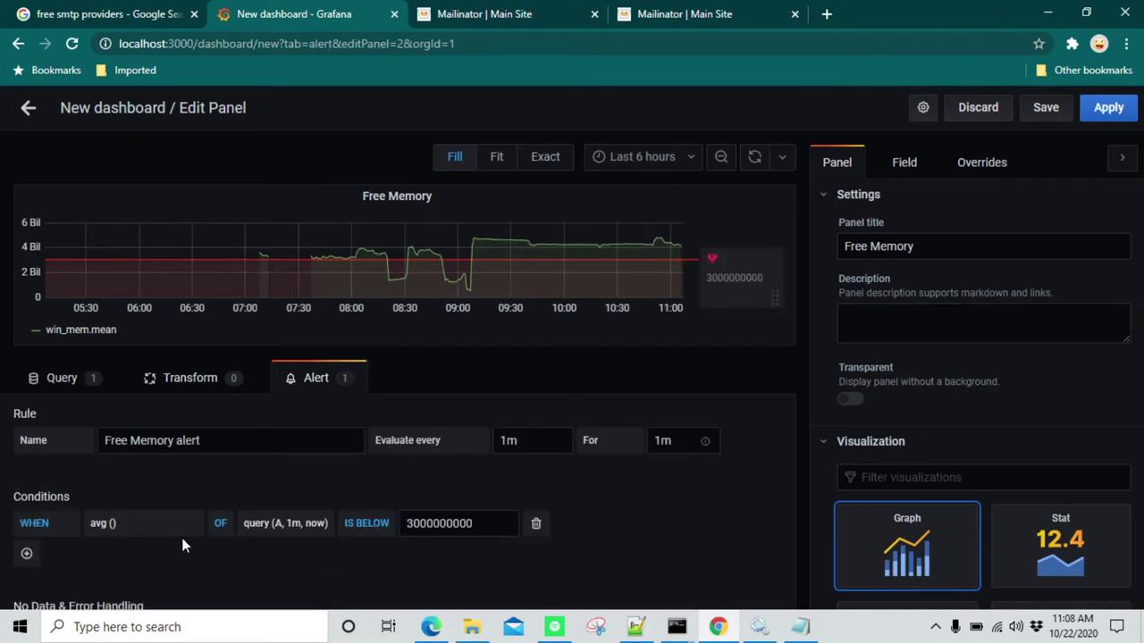
Set the 'If no data or all values are null' state to Alerting
scroll(218, 529, "down", 1)
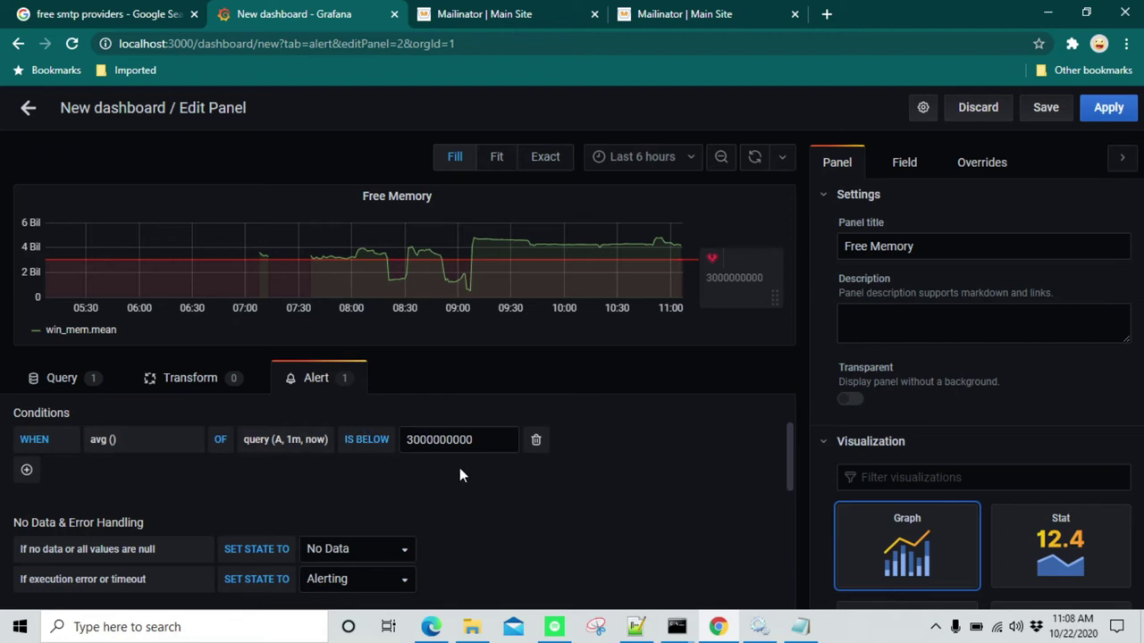
scroll(459, 468, "down", 1)
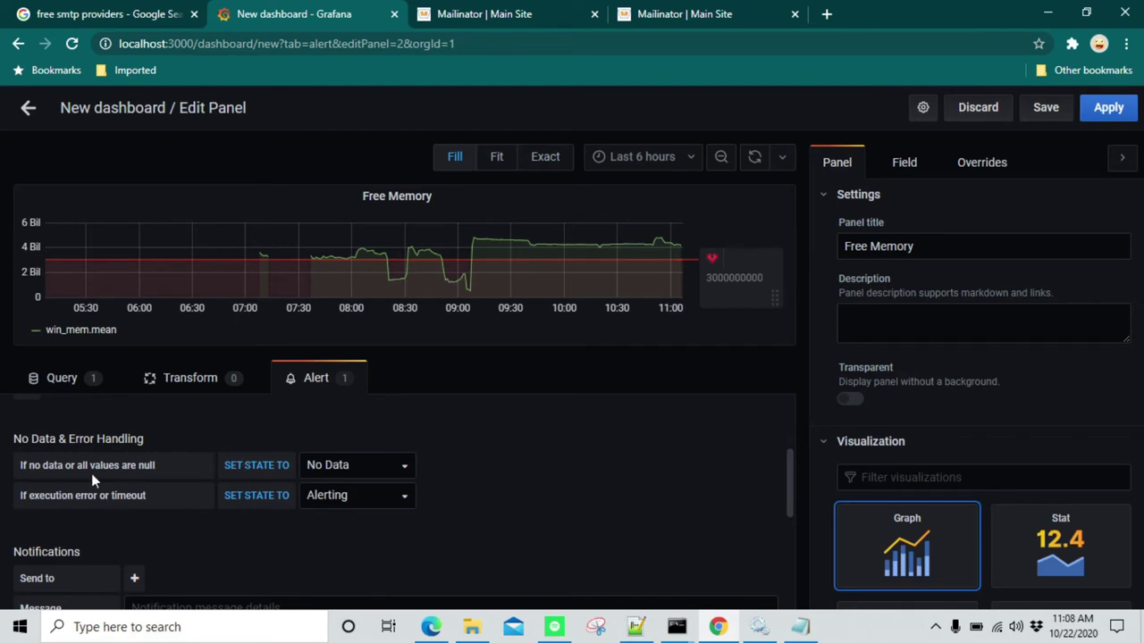
left_click(348, 468)
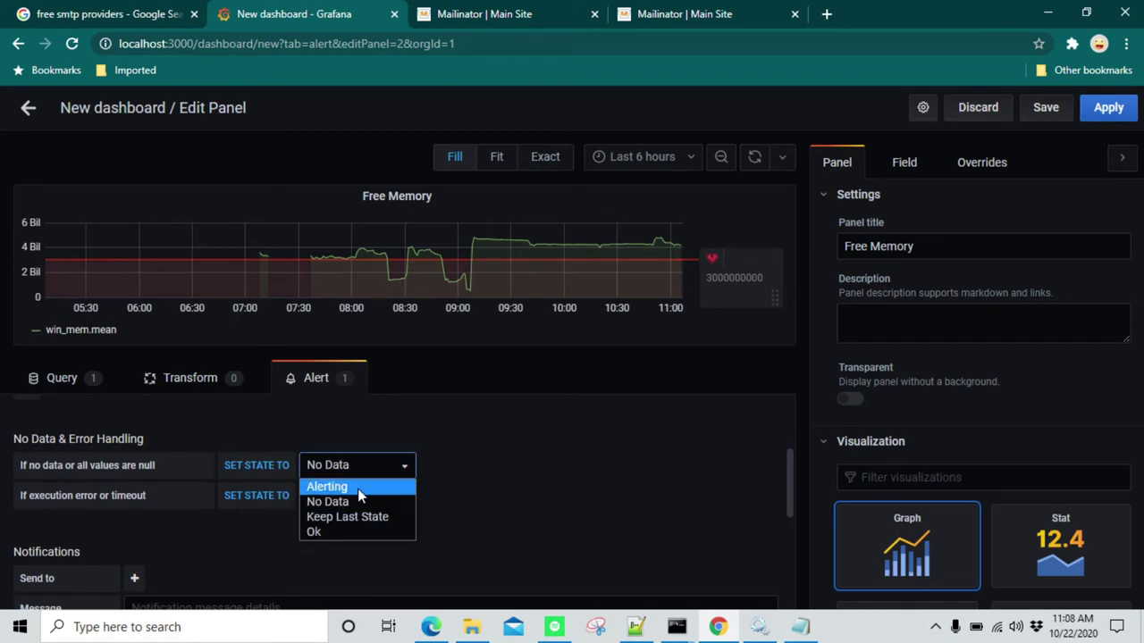
left_click(357, 488)
scroll(473, 477, "down", 4)
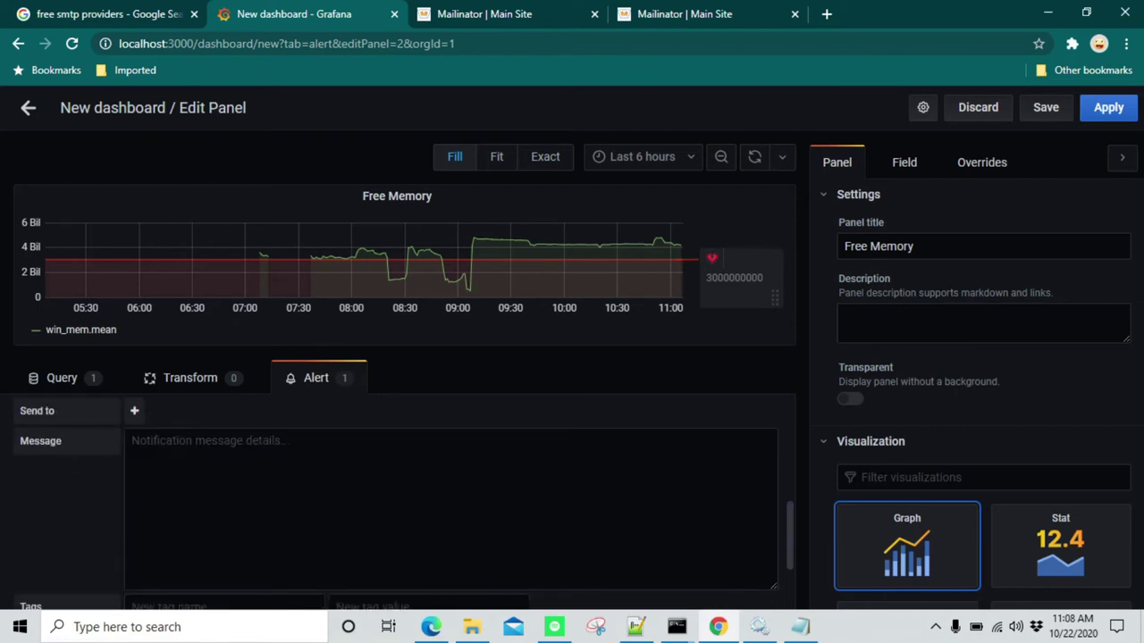
scroll(144, 507, "up", 1)
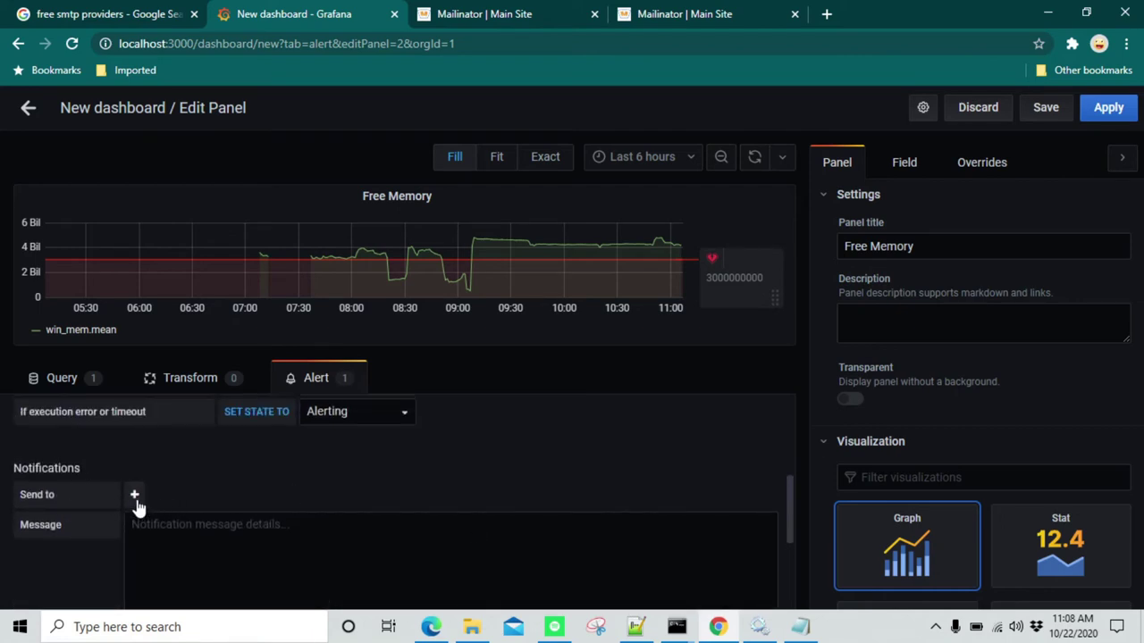
Notify L2_Notifications with 'Memory utilization is running low. Please look into this urgently.'
left_click(136, 500)
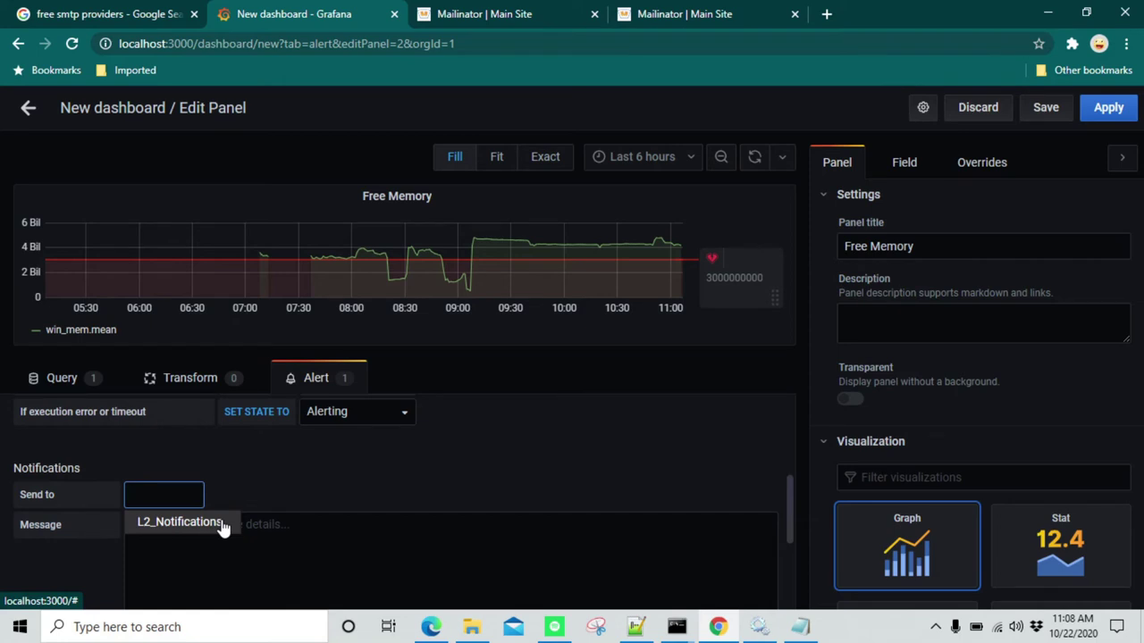
left_click(179, 521)
scroll(231, 514, "down", 1)
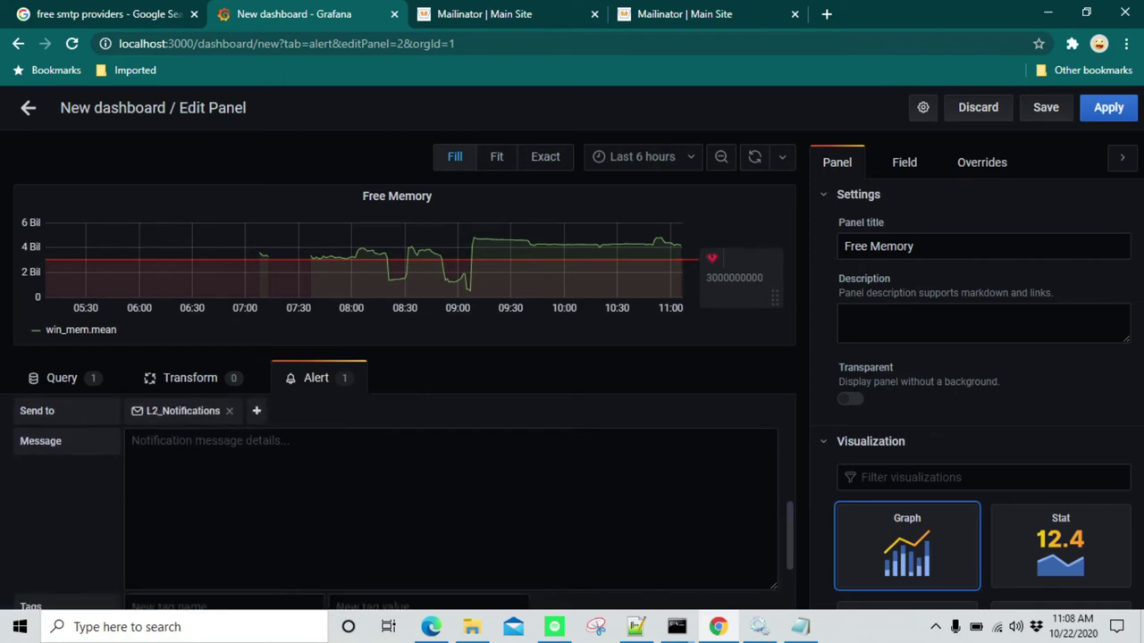
left_click(132, 440)
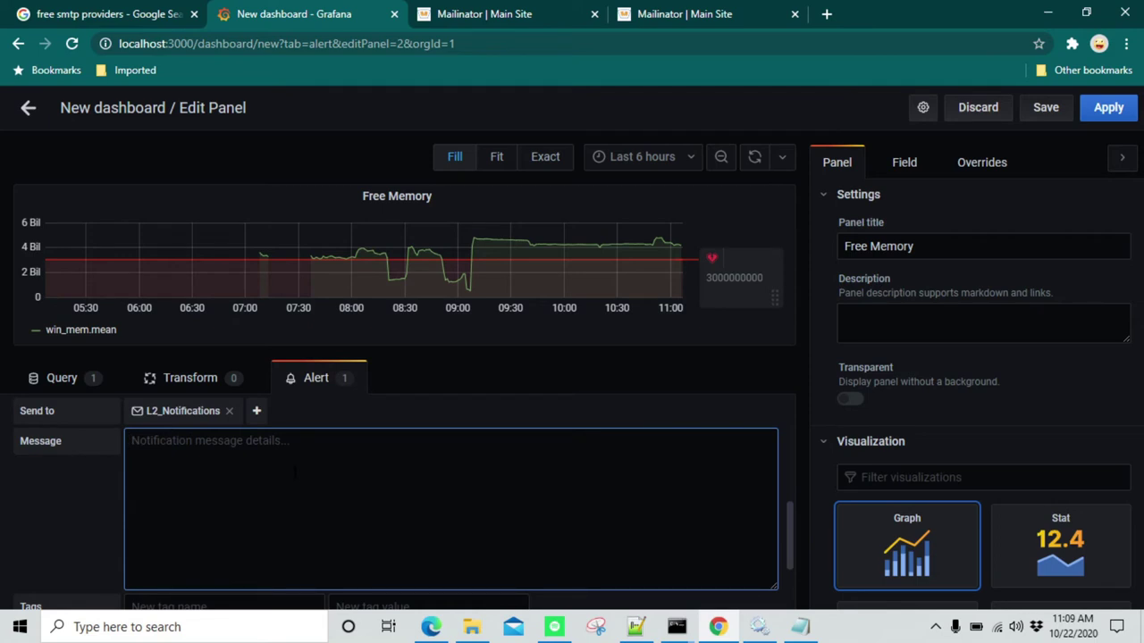
type("Memo")
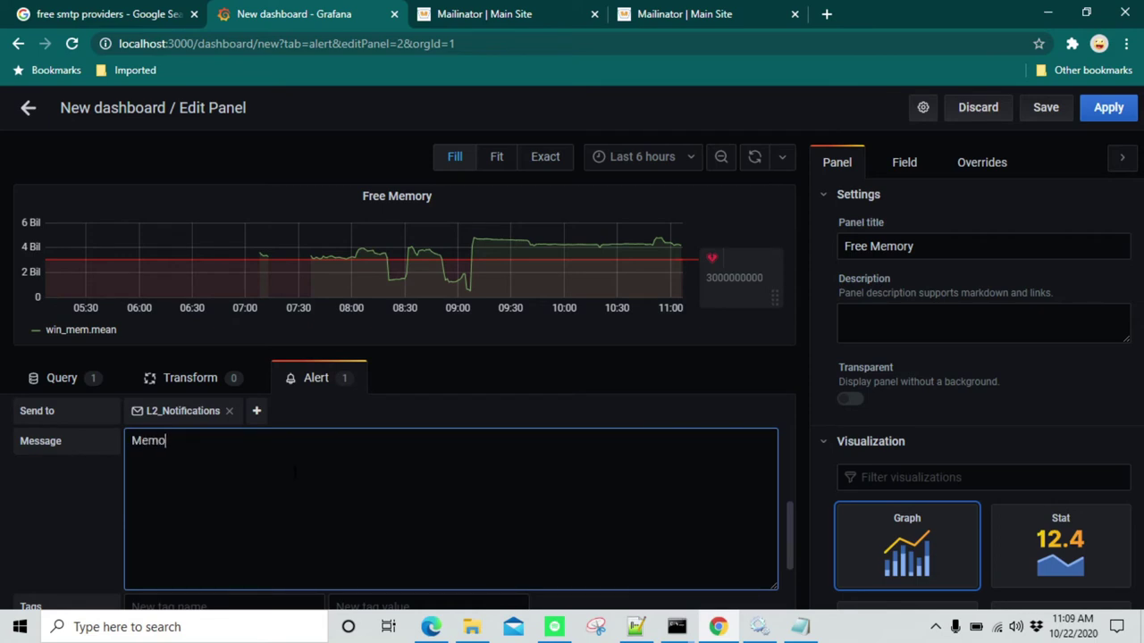
type("ry utilization is running low. Pl")
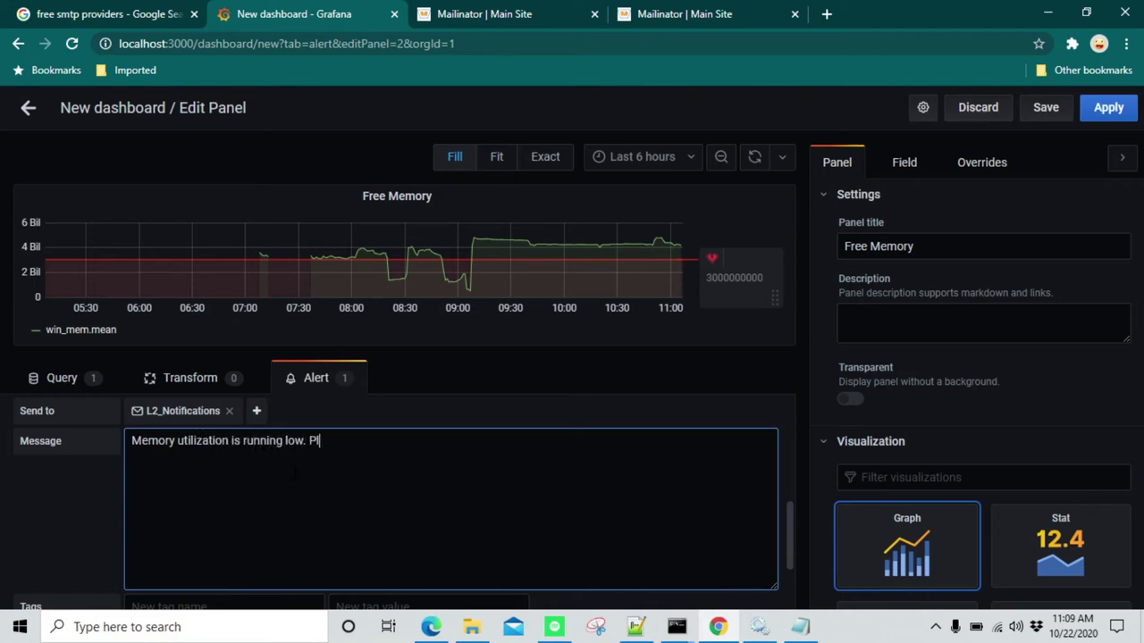
type("ease look into this urgently.")
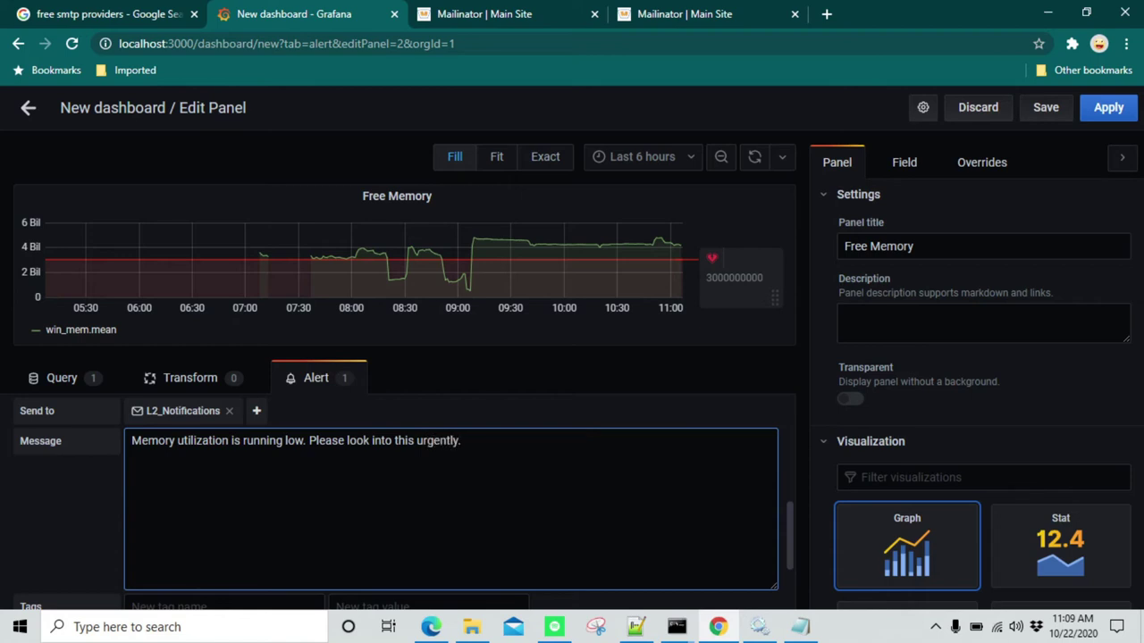
scroll(294, 472, "down", 2)
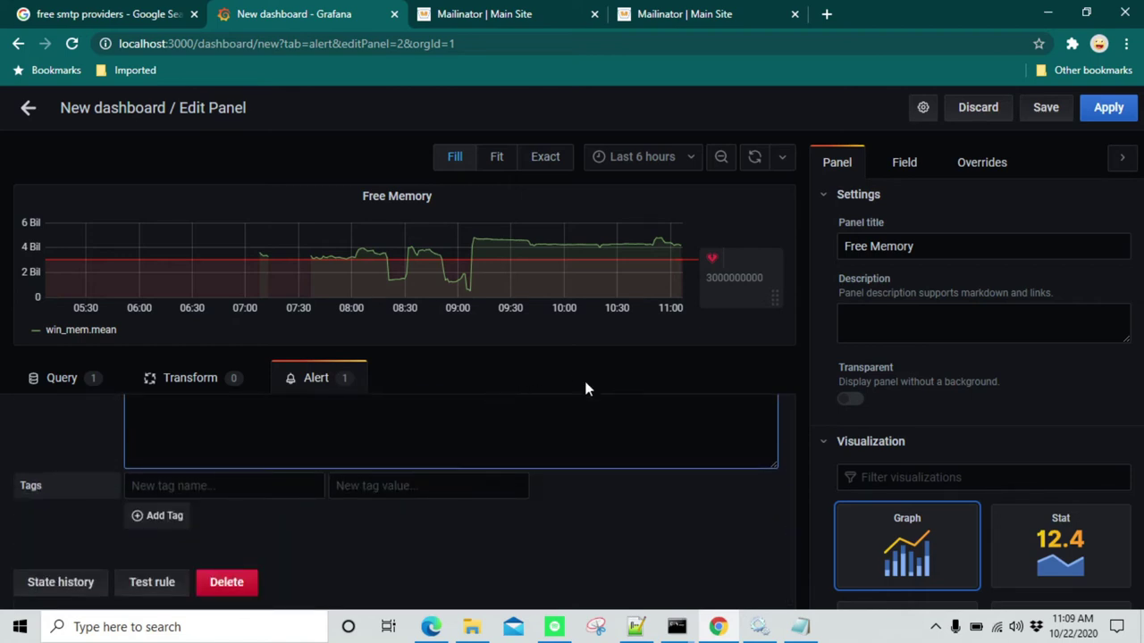
Test the alert rule, then save the dashboard as 'System Health Report'
left_click(146, 587)
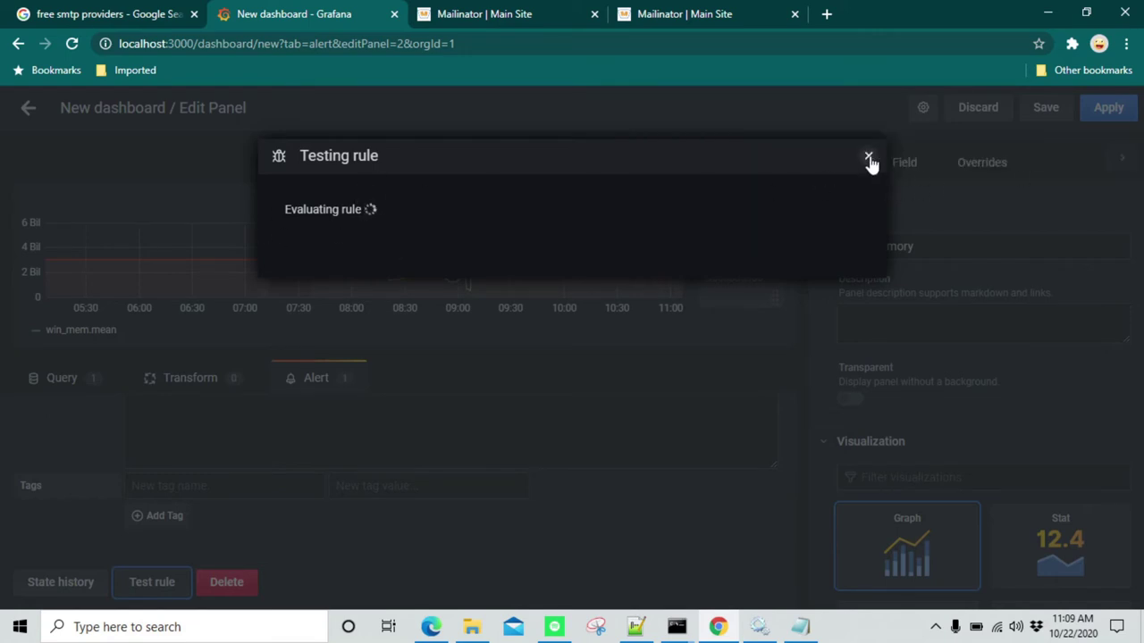
left_click(865, 156)
left_click(1045, 109)
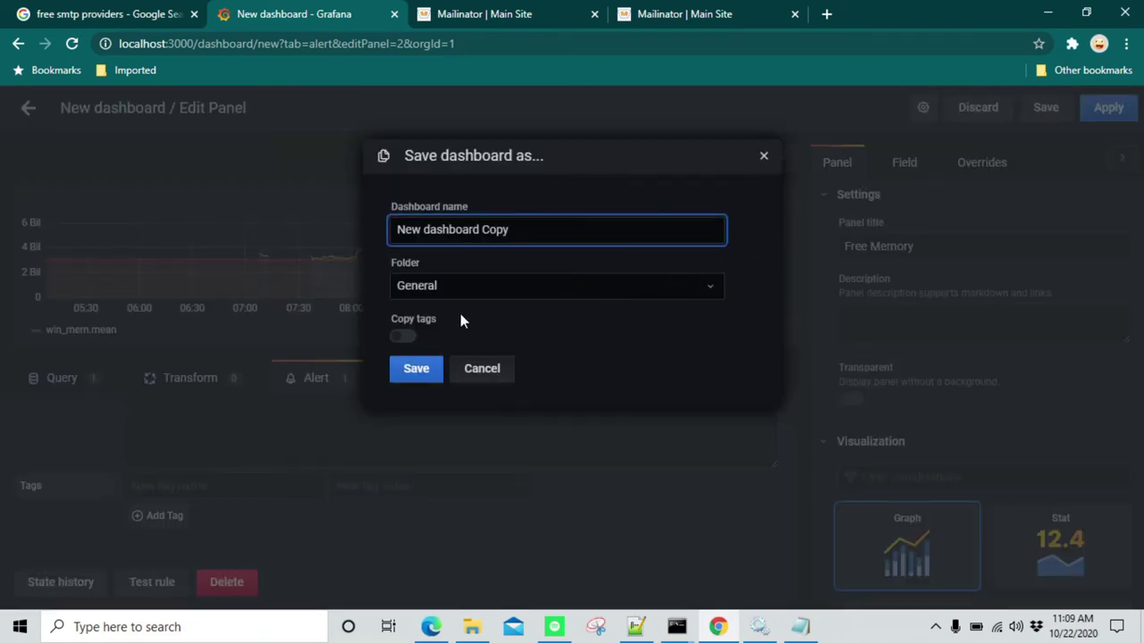
key("ctrl+a")
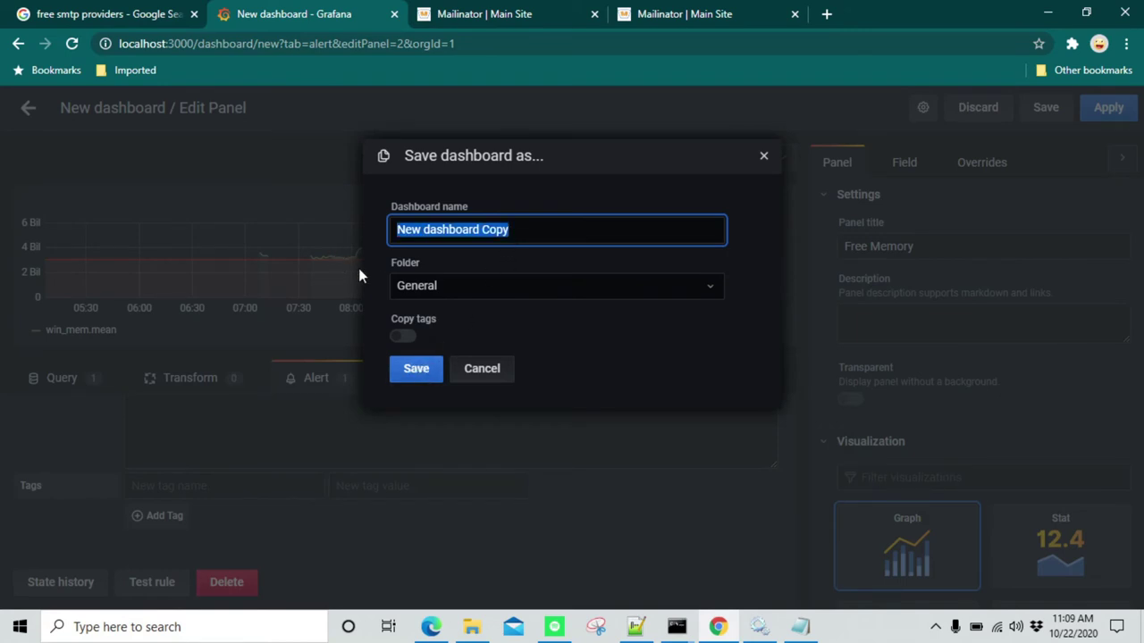
type("System H")
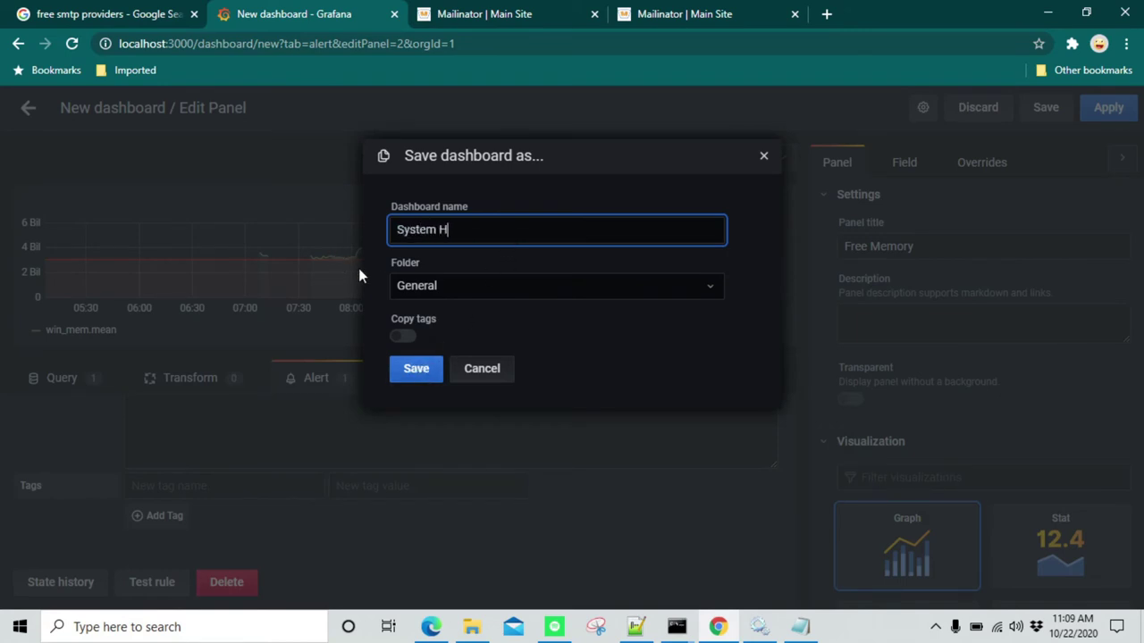
type("ealth Report")
key("Return")
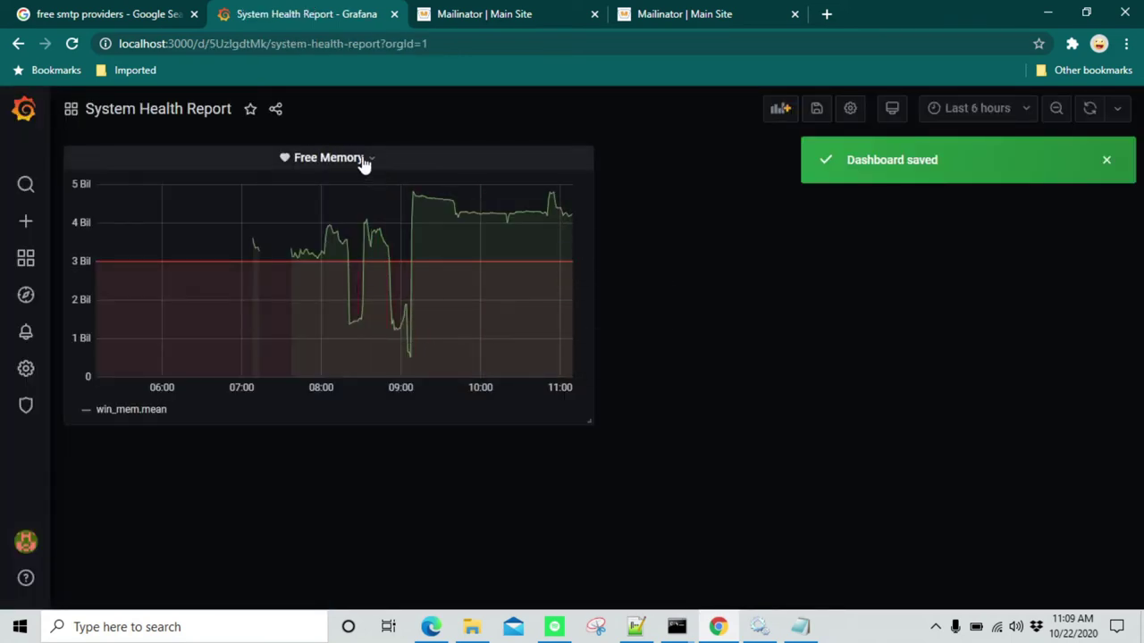
left_click(362, 159)
left_click(342, 214)
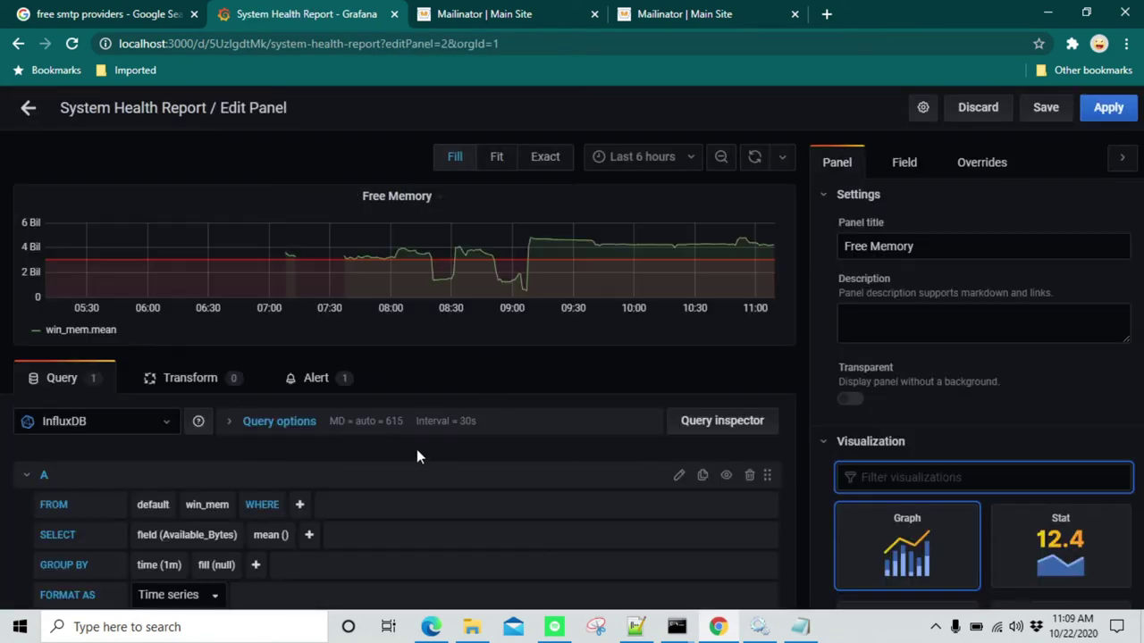
left_click(316, 379)
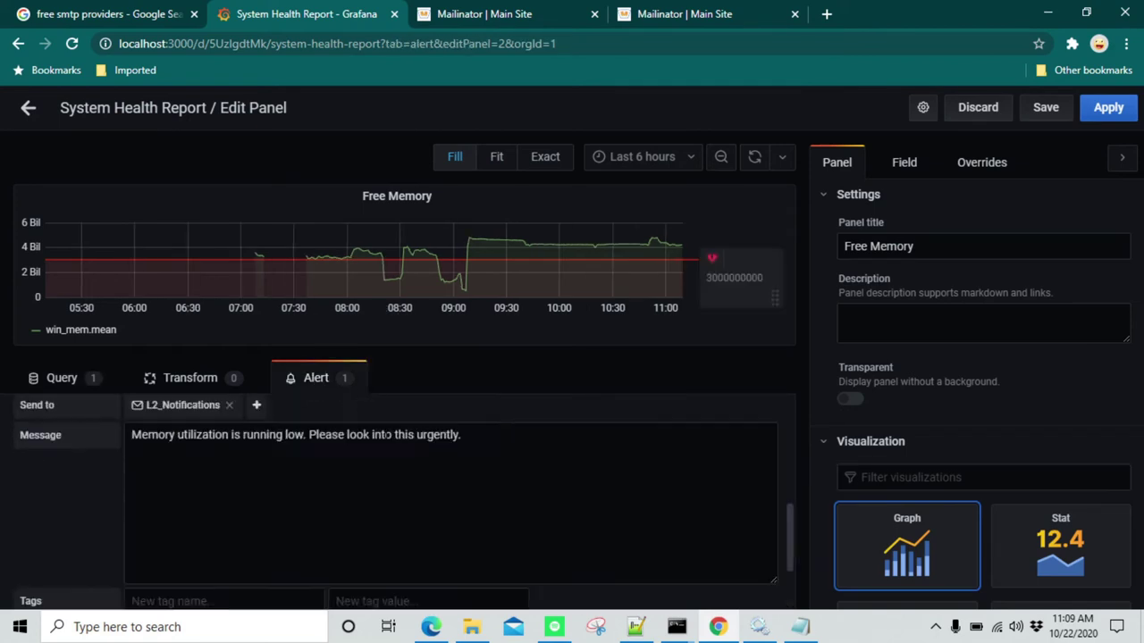
scroll(446, 500, "down", 3)
scroll(302, 509, "up", 2)
scroll(302, 509, "down", 2)
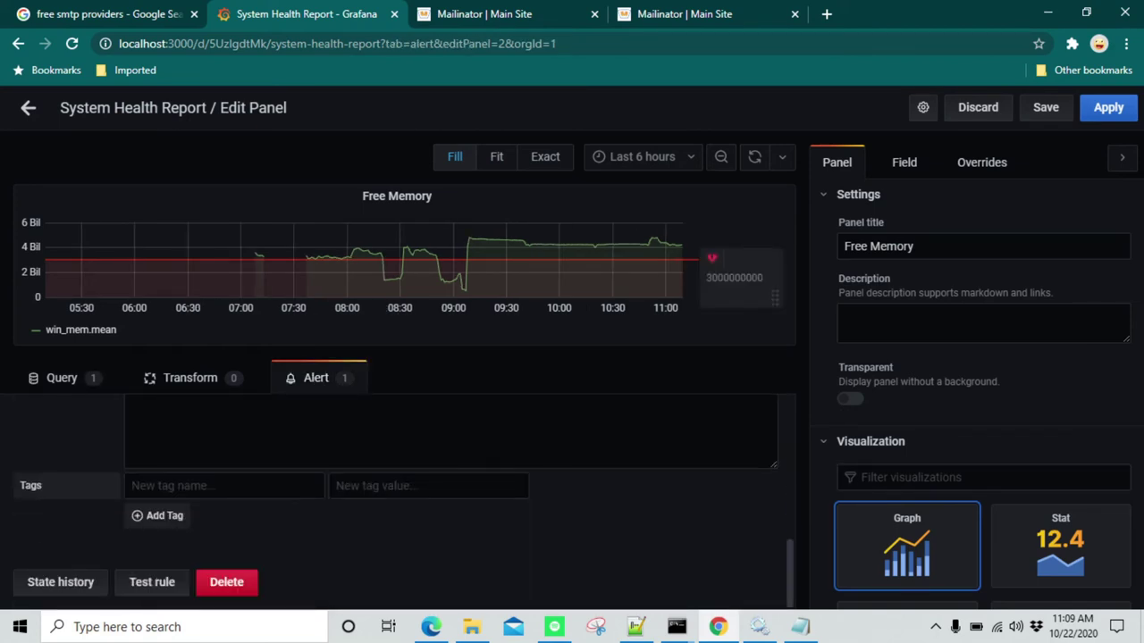
scroll(313, 482, "up", 3)
scroll(311, 472, "down", 3)
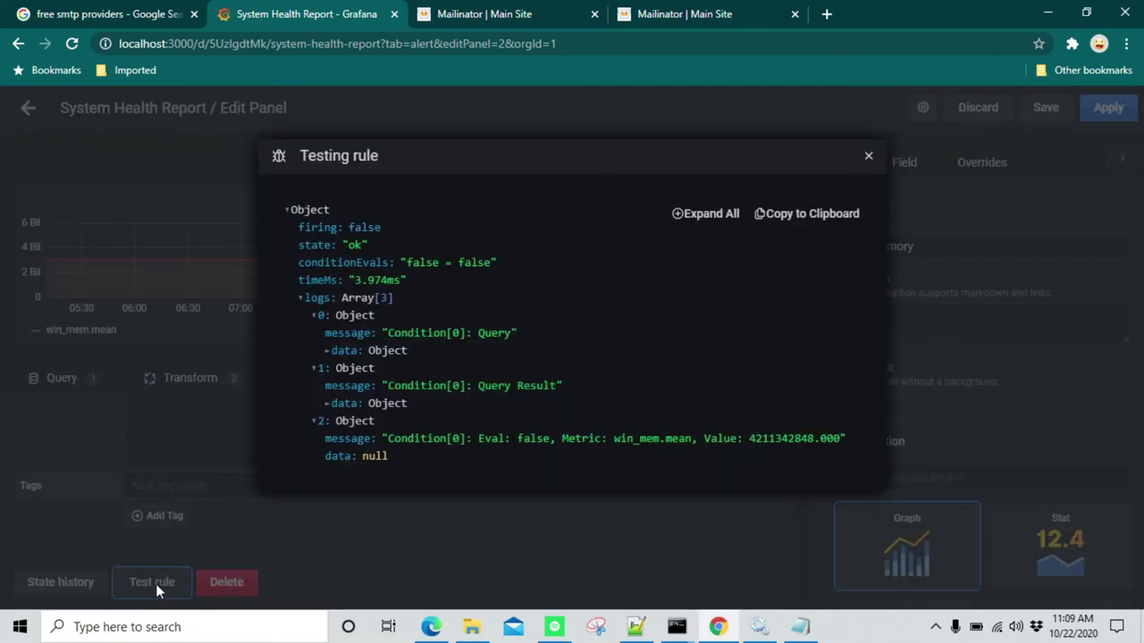
left_click(154, 582)
left_click(866, 157)
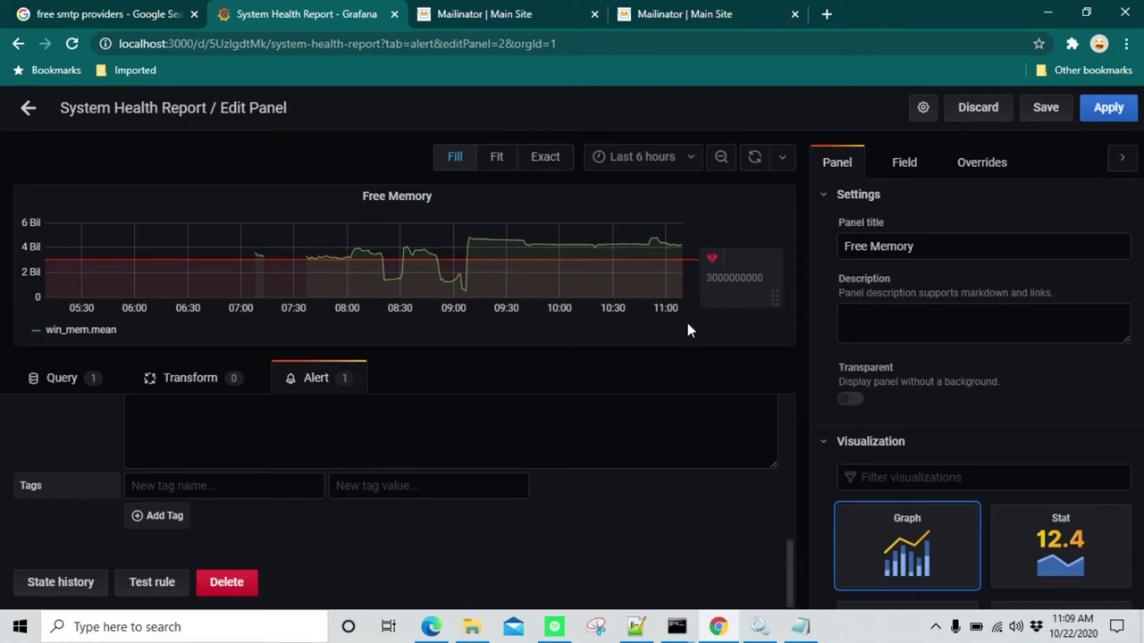
left_click(1108, 108)
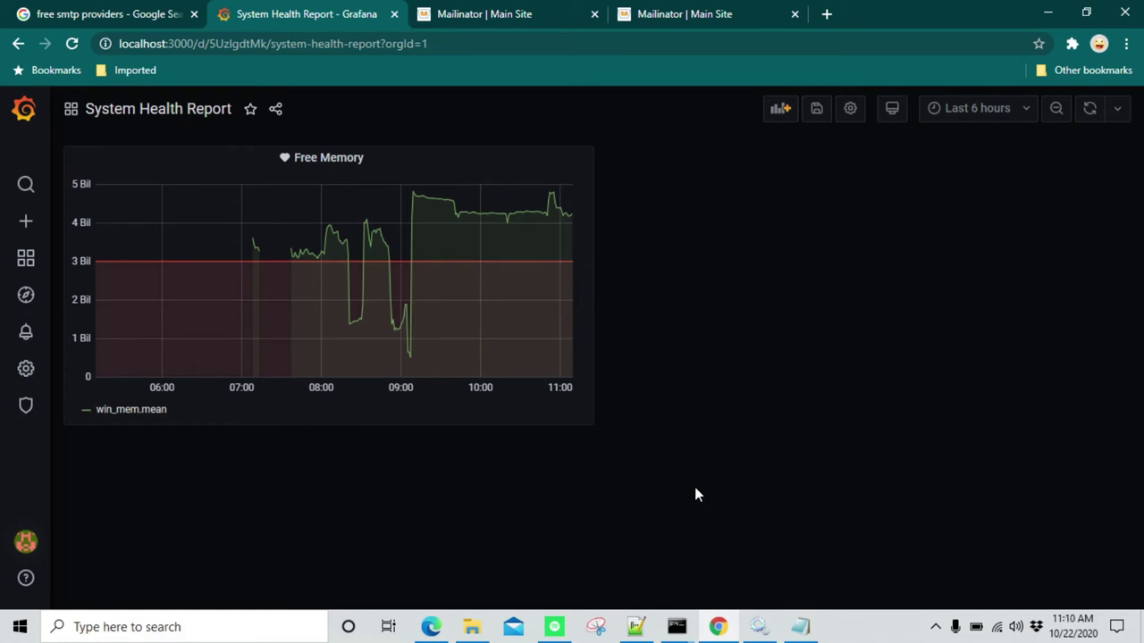
Launch Command Prompt with Win+R and cmd, and move its window aside
key("super+r")
type("cmd")
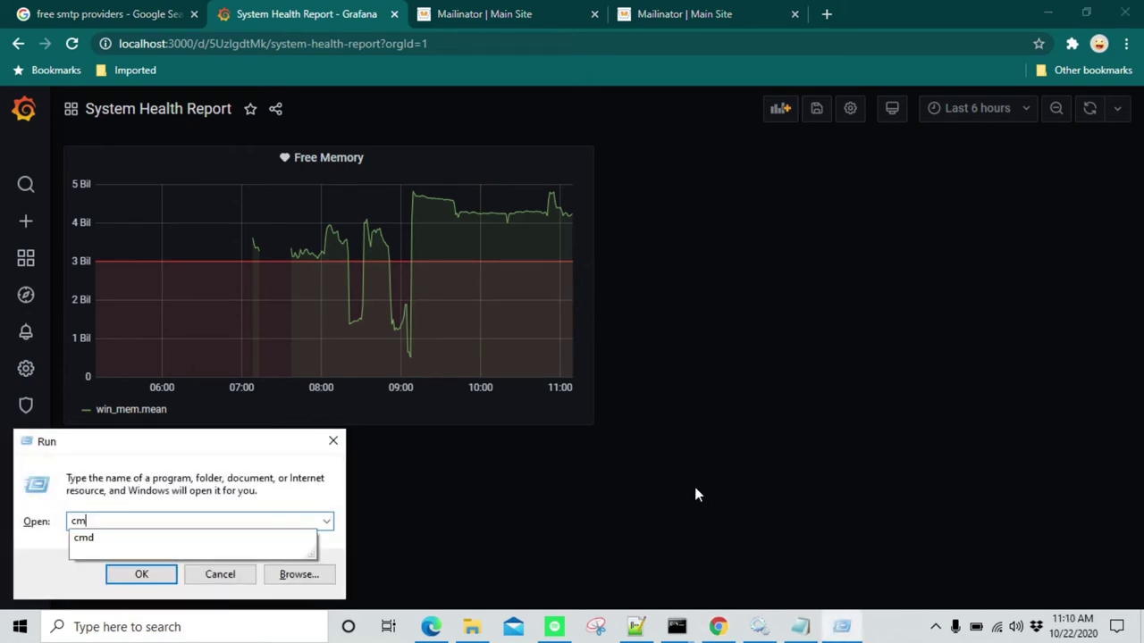
key("Return")
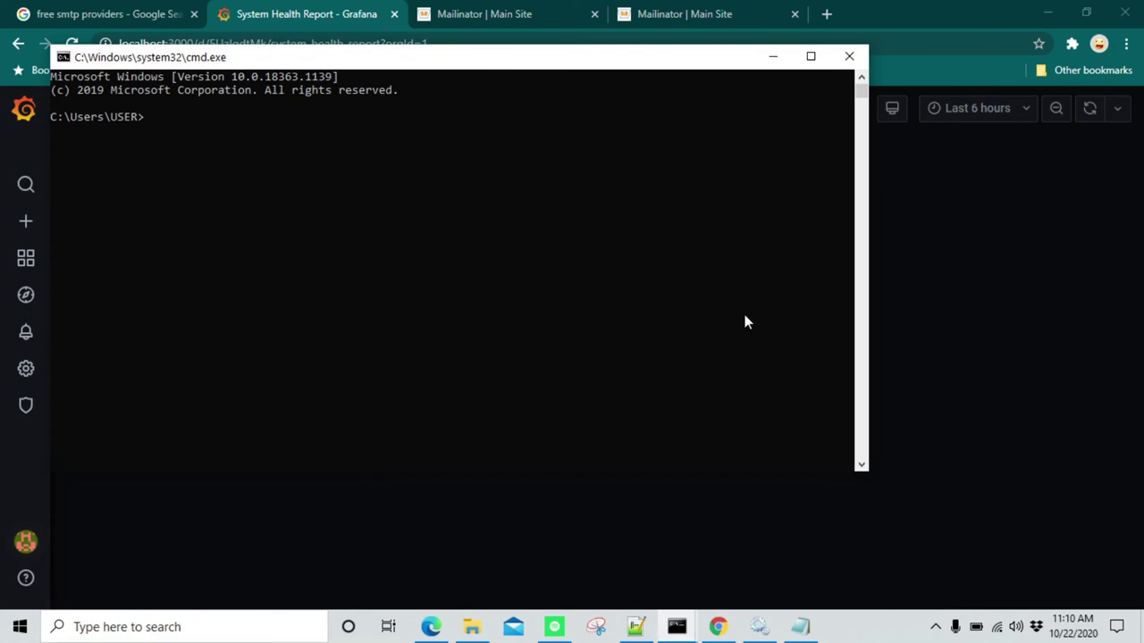
left_click_drag(346, 59, 653, 65)
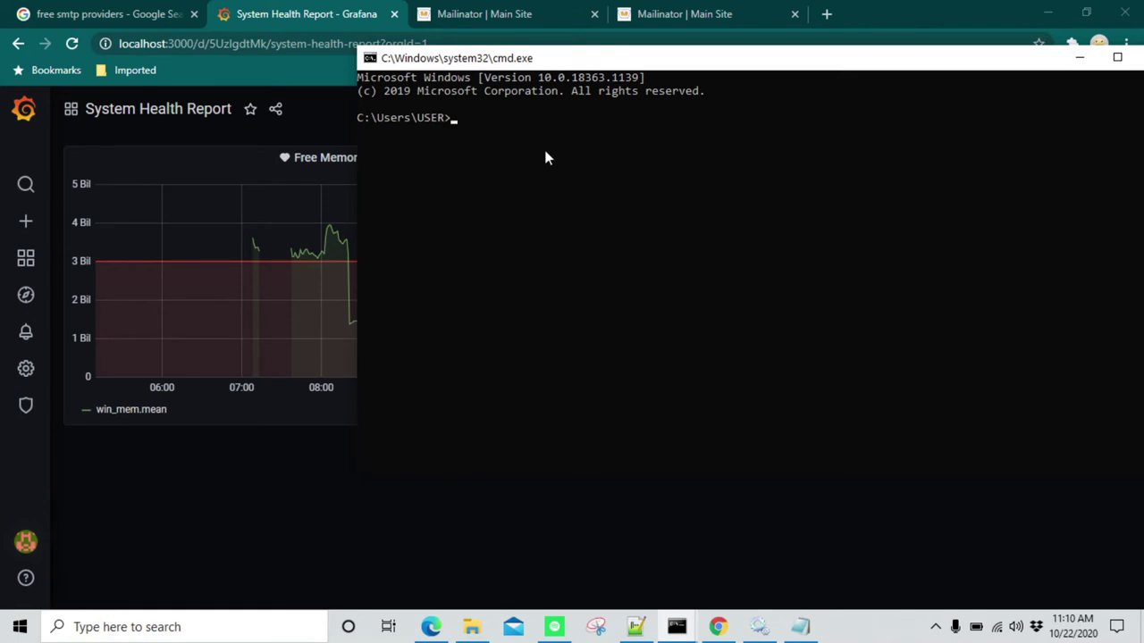
type("python")
key("Return")
type("var")
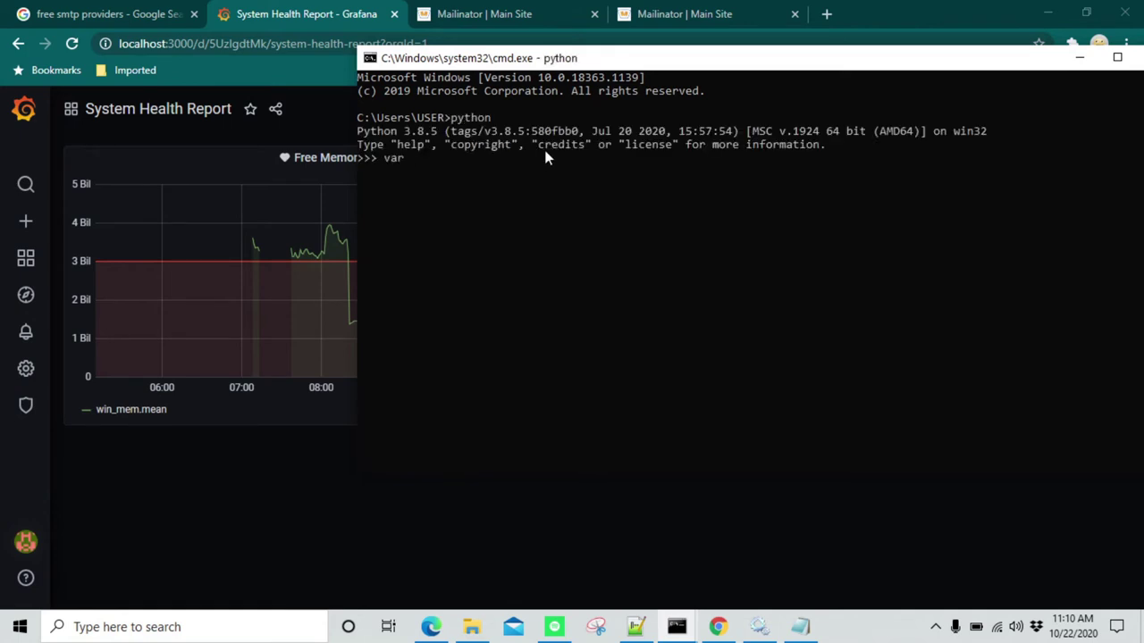
type(" = 'x' * 2000000000")
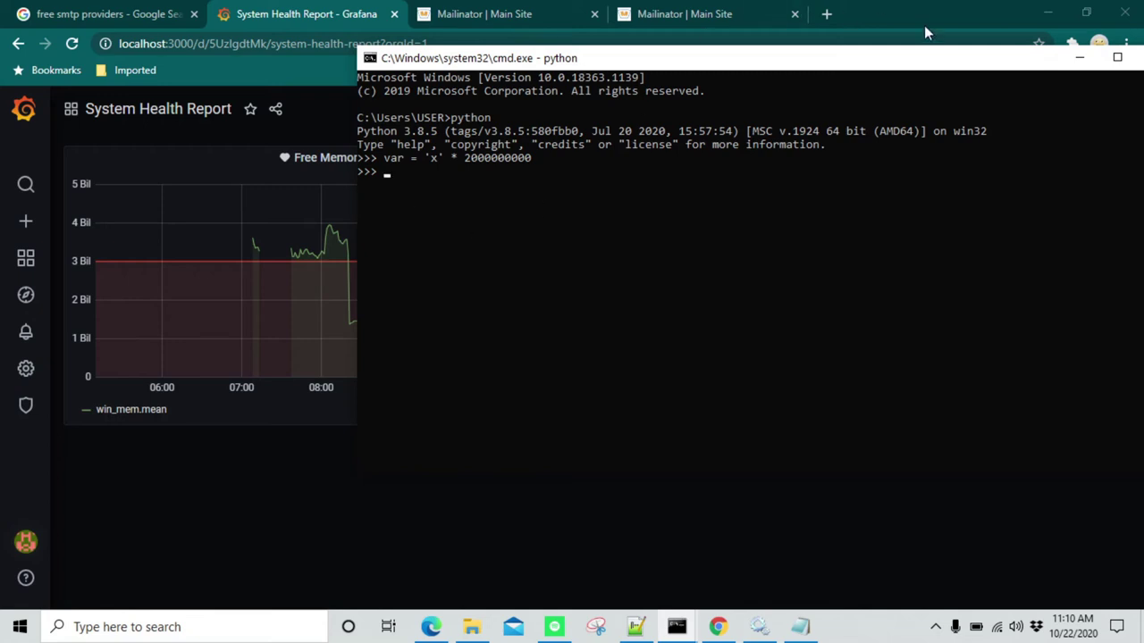
left_click(1079, 59)
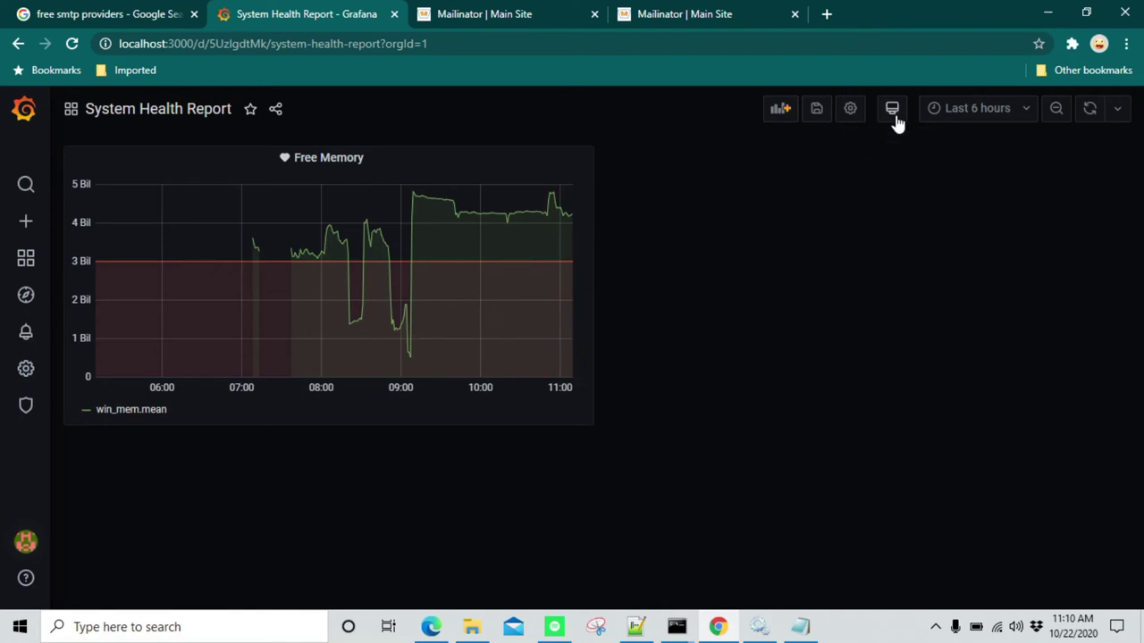
Show the Last 15 minutes on the dashboard with a 5s auto-refresh
left_click(991, 124)
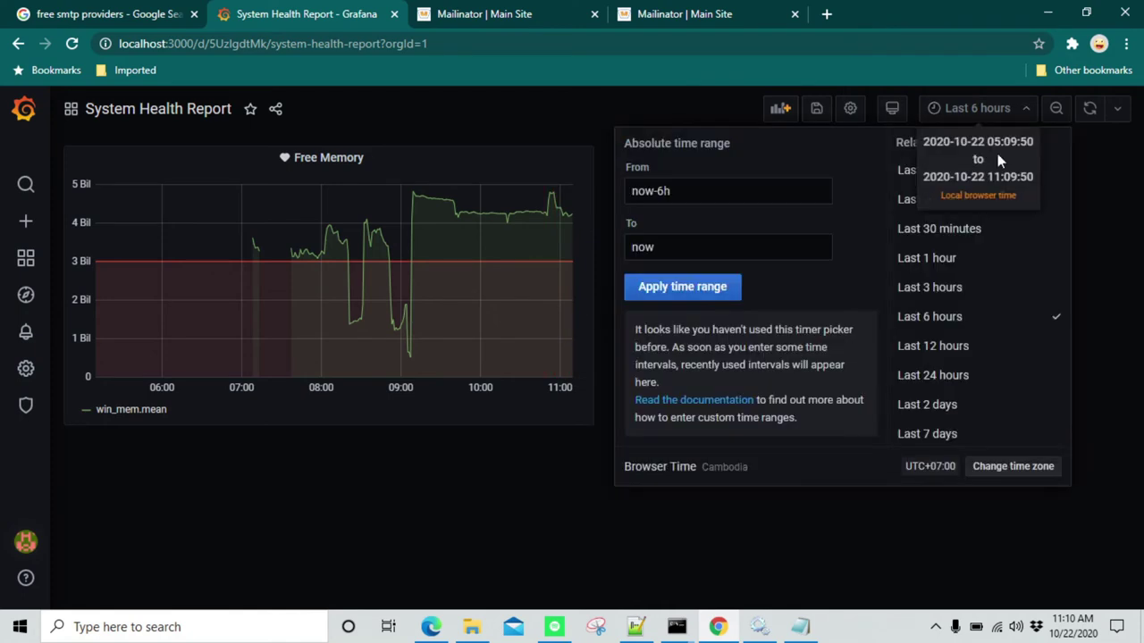
left_click(893, 204)
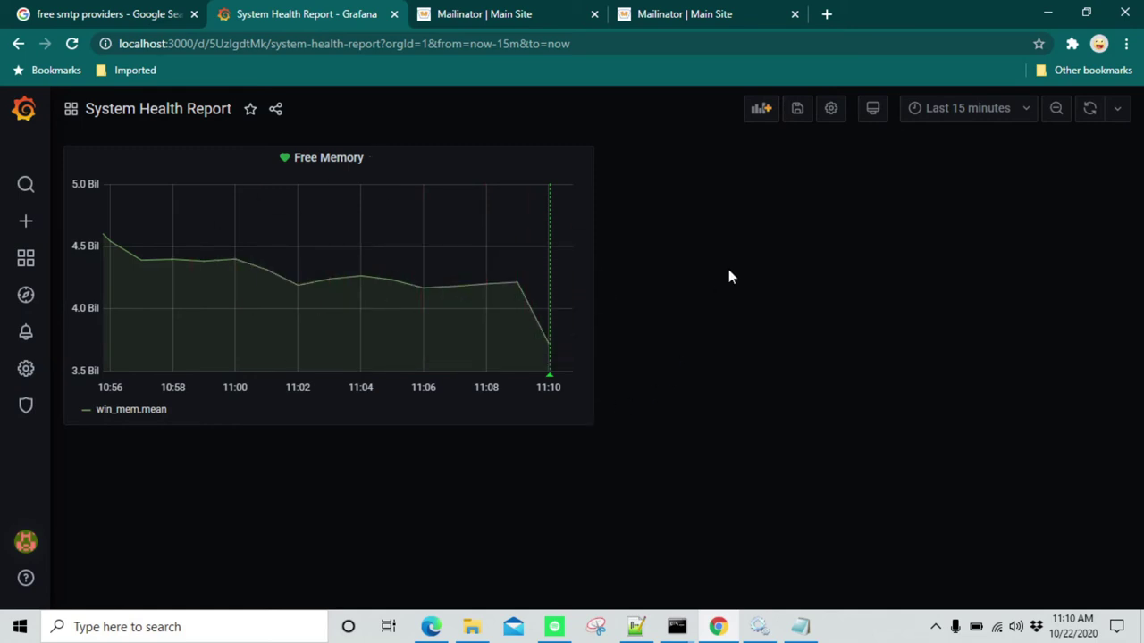
left_click(1116, 110)
left_click(1102, 164)
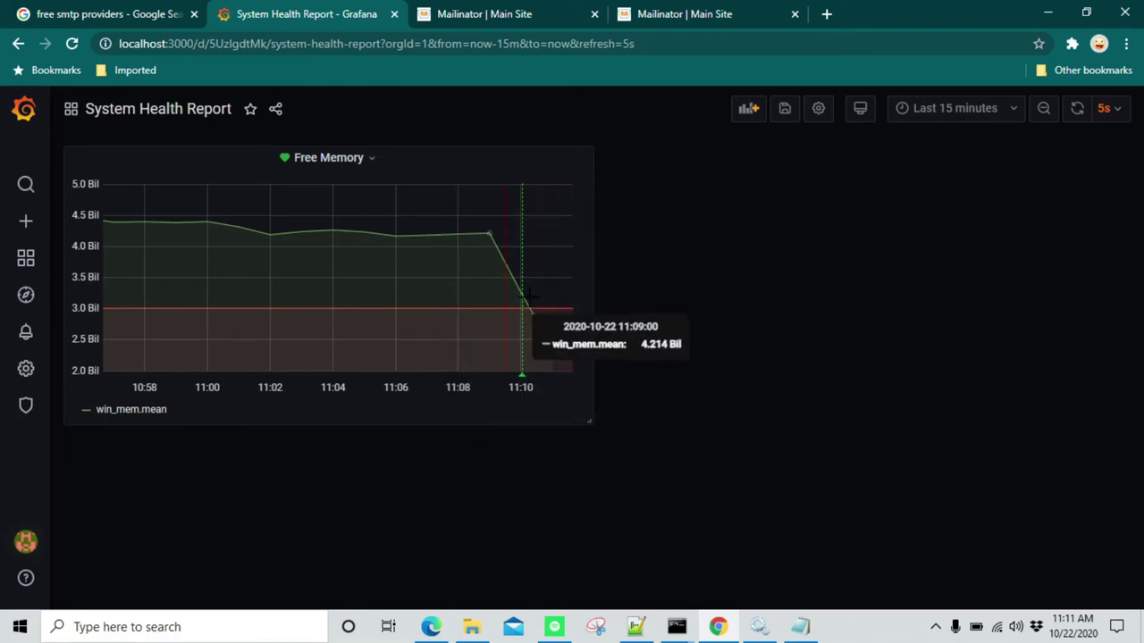
Watch the Free Memory line fall under 3 Bil until a pending annotation appears
mouse_move(521, 378)
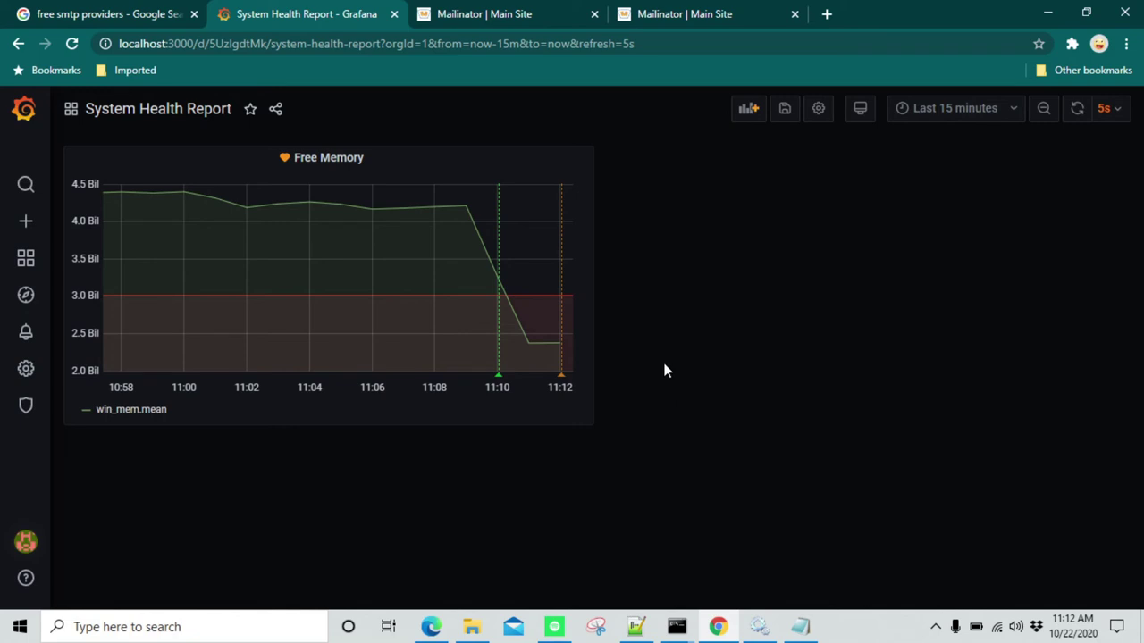
Wait for the alert to fire and check the red Alerting annotation near 2.39 billion
mouse_move(559, 272)
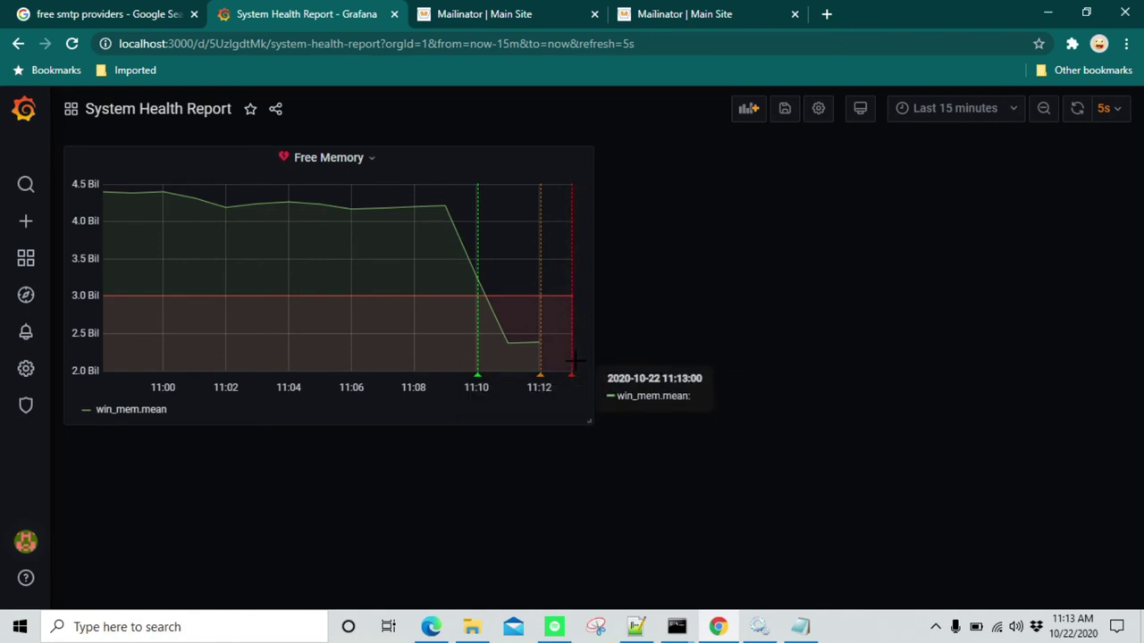
mouse_move(570, 379)
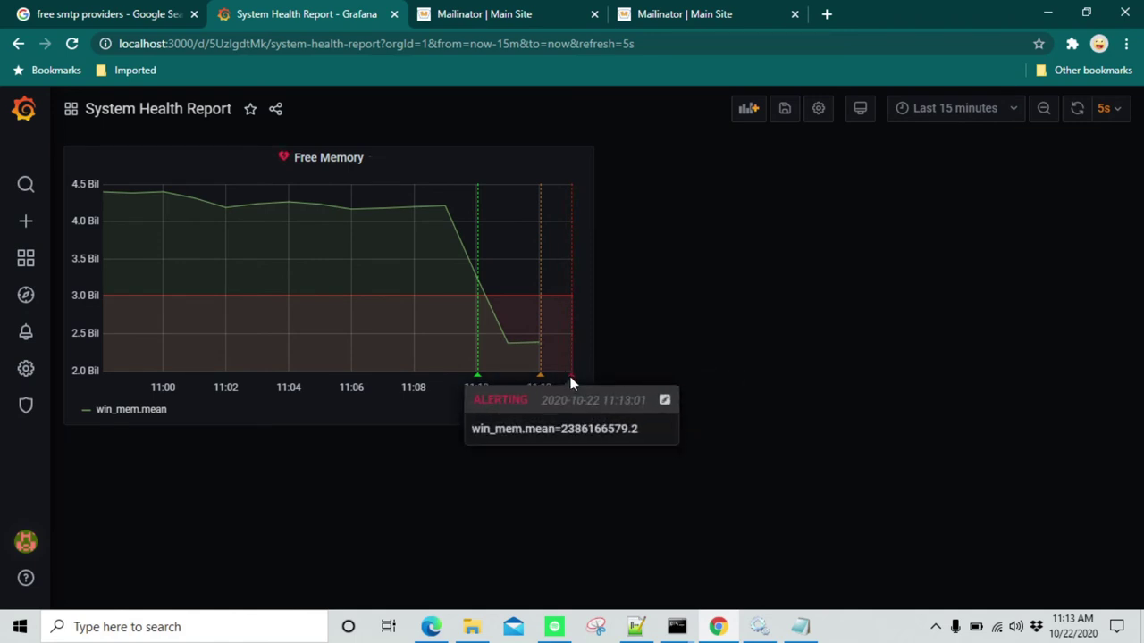
Switch between the Mailinator inboxes and open the Free Memory alert email
left_click(500, 14)
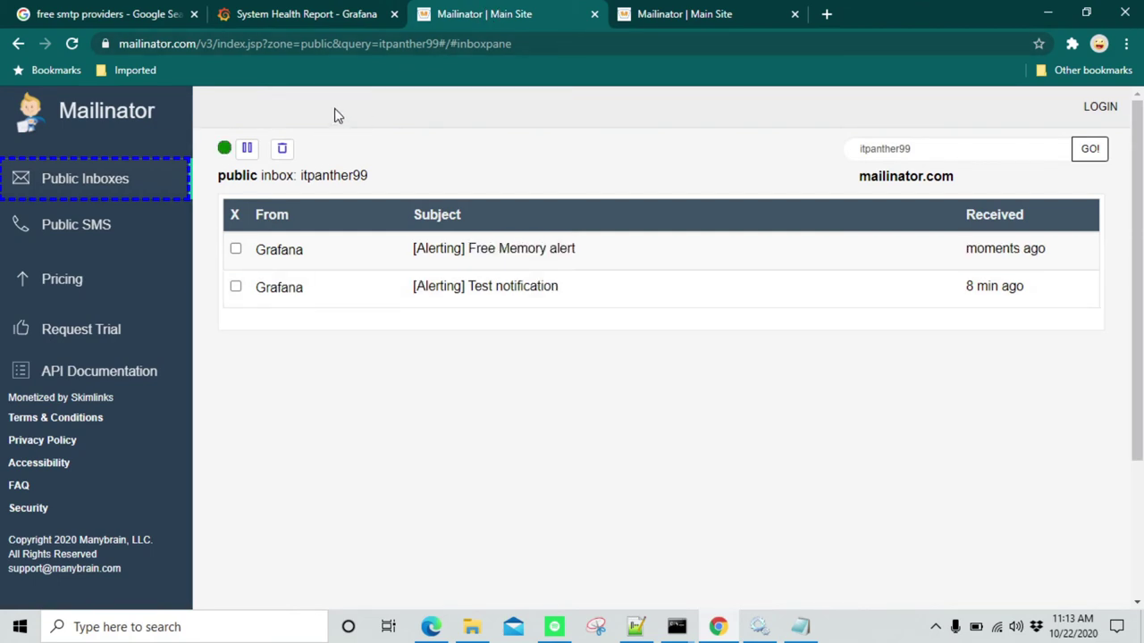
left_click(661, 13)
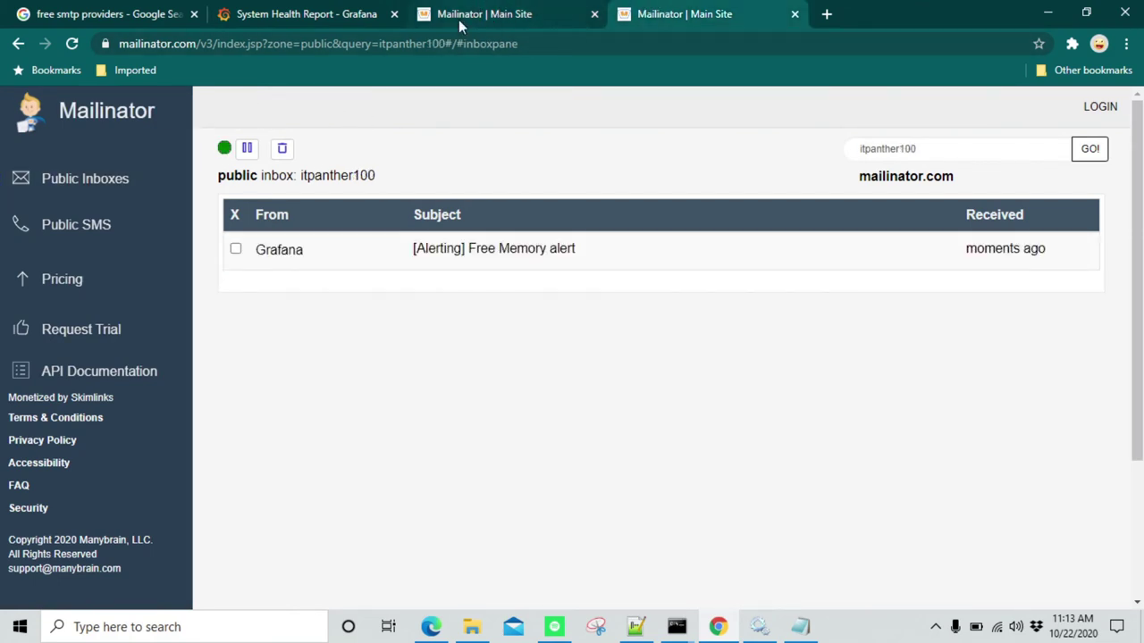
left_click(551, 252)
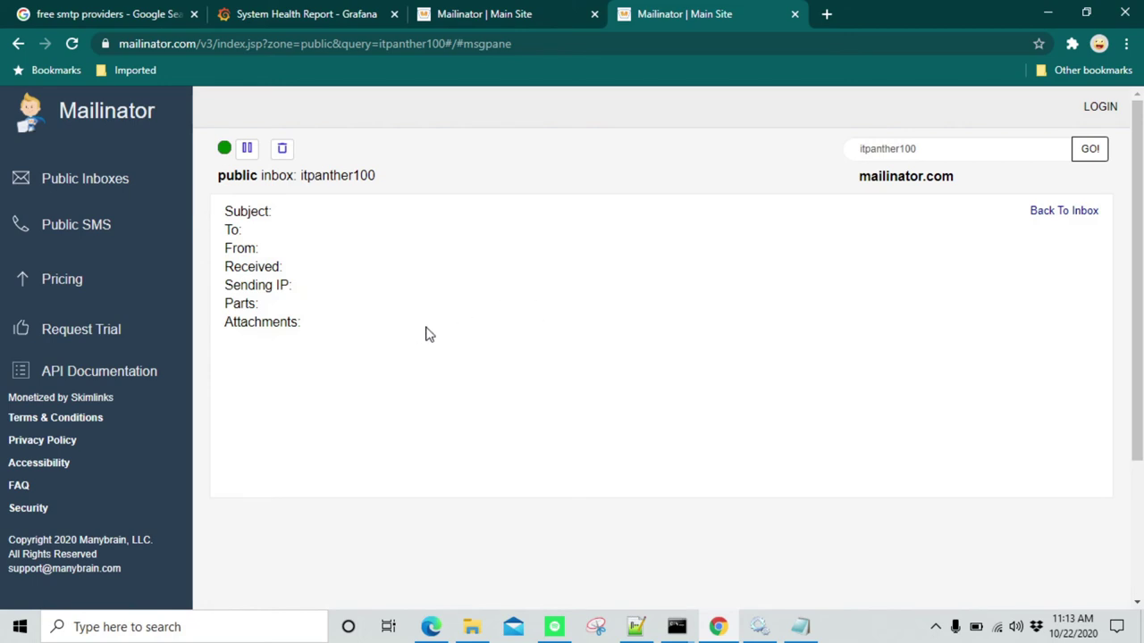
Scroll the email and highlight the alert title and the 2386166579.200 memory value
scroll(531, 349, "down", 2)
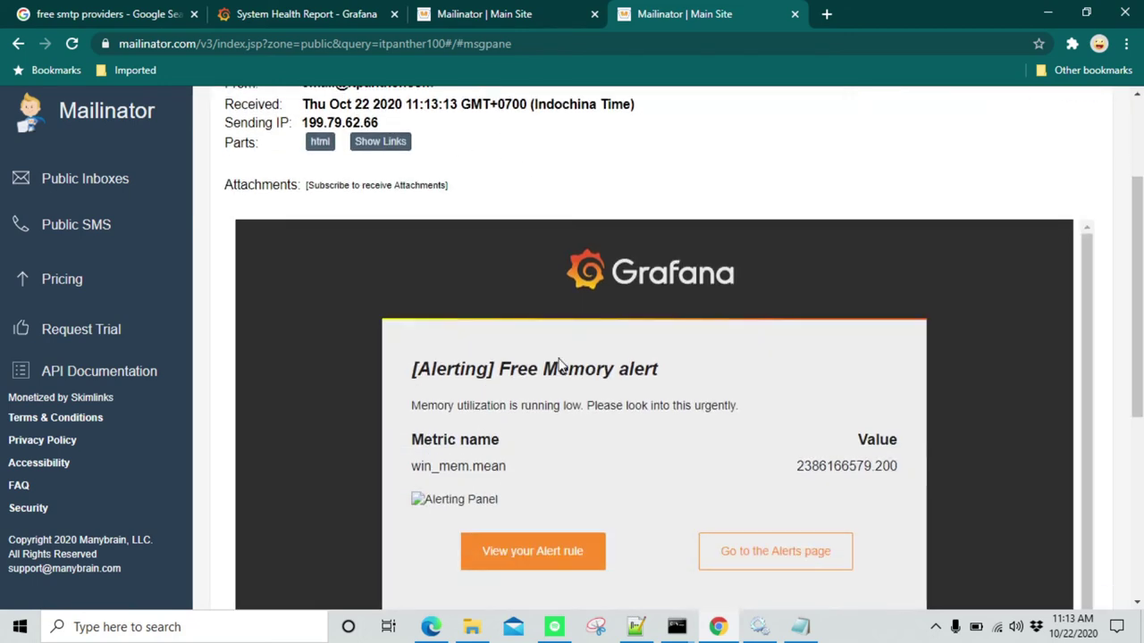
left_click_drag(518, 371, 652, 371)
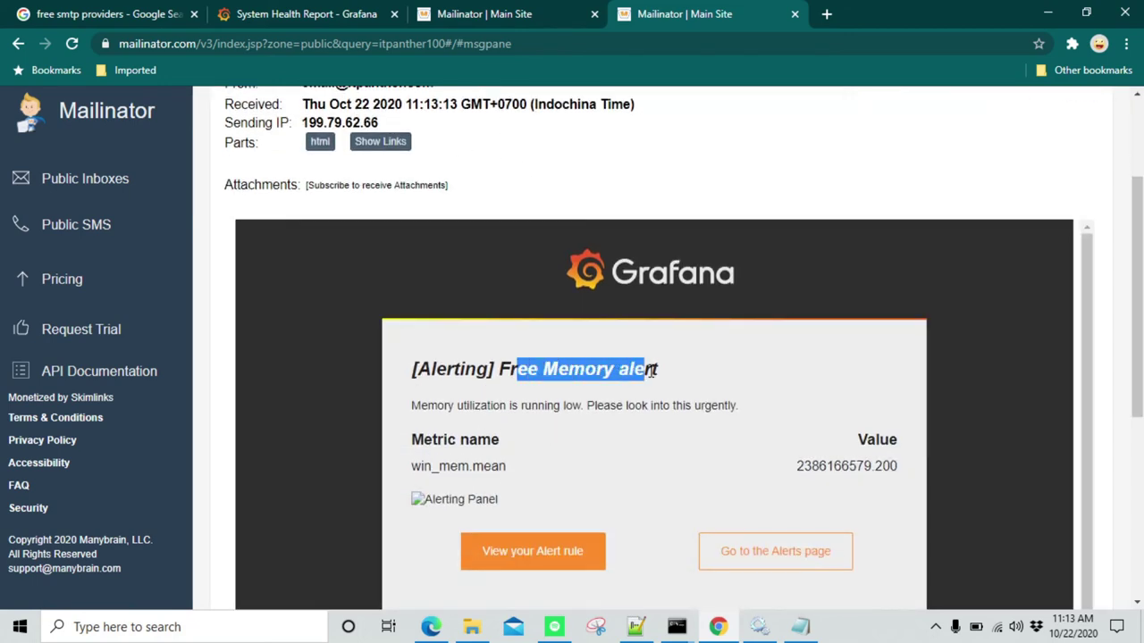
scroll(613, 363, "down", 1)
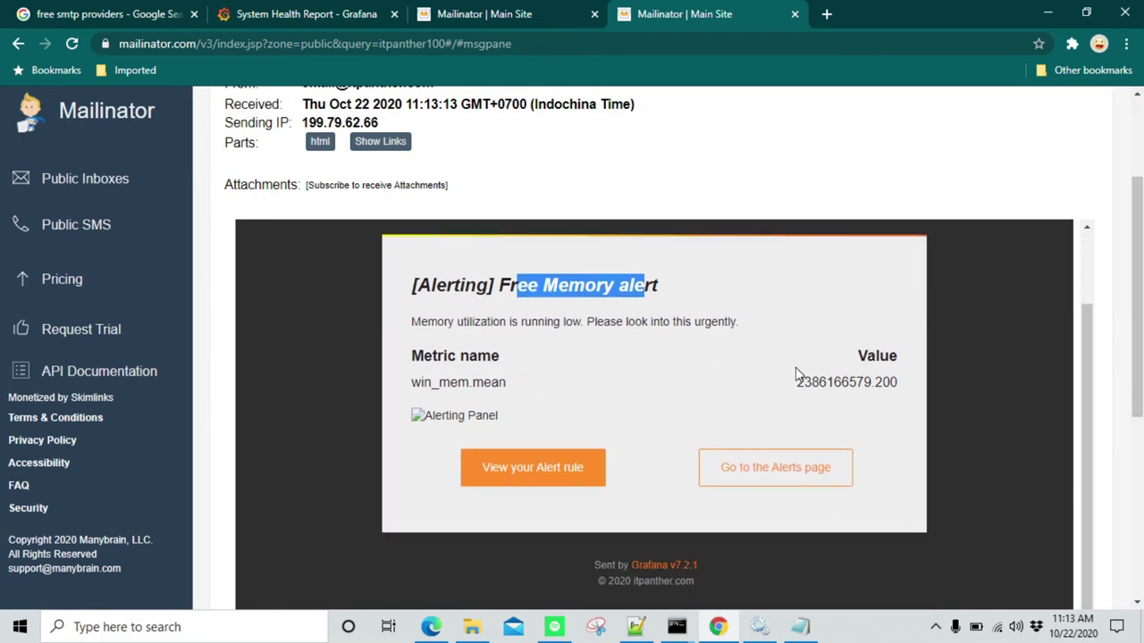
left_click_drag(796, 386, 883, 384)
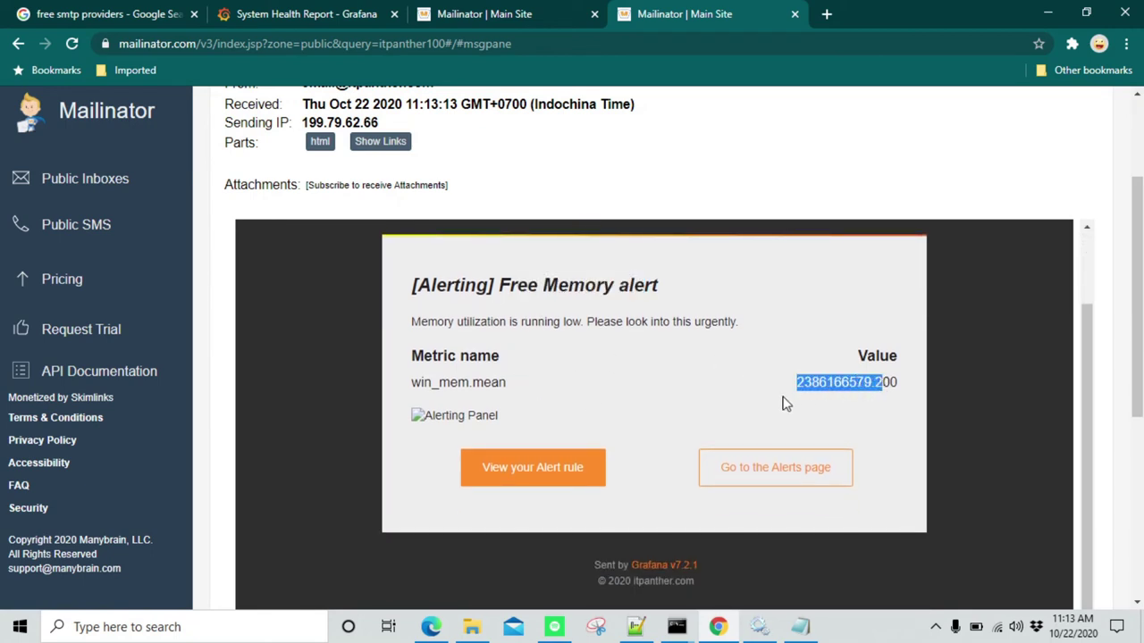
left_click(710, 399)
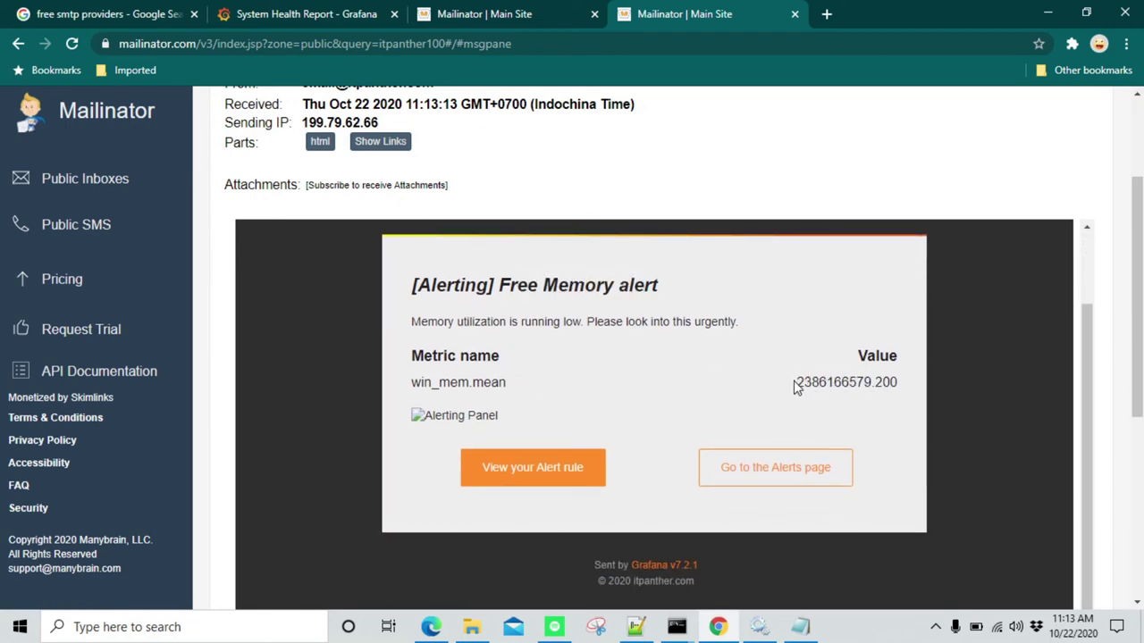
left_click_drag(797, 384, 875, 382)
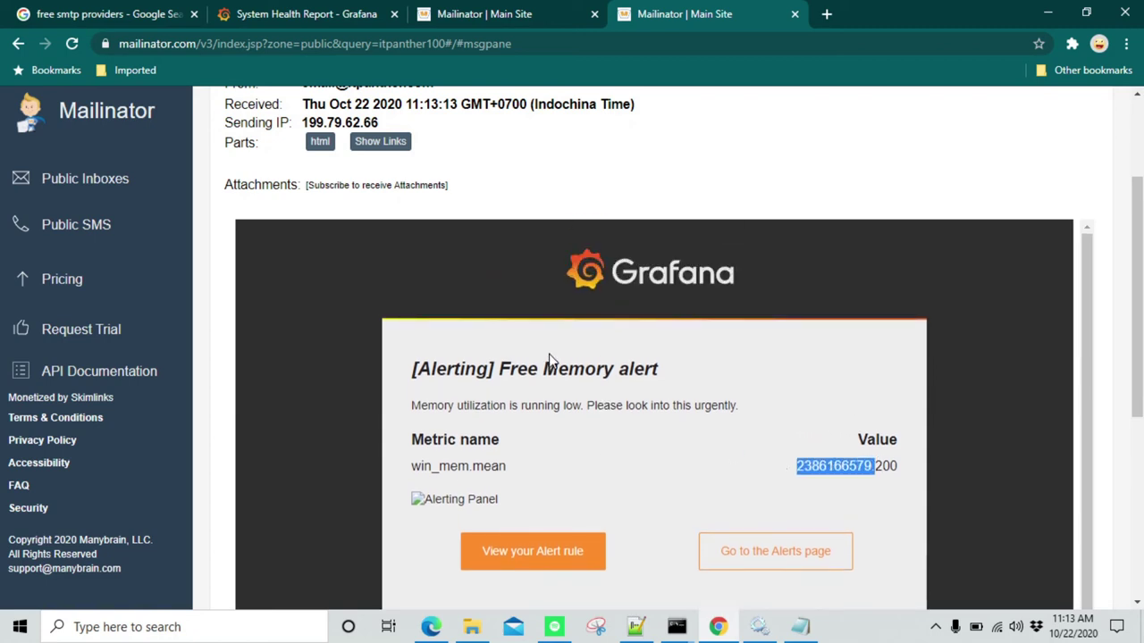
scroll(755, 385, "up", 3)
In the other inbox, open the Free Memory alert and highlight its unchanged itpanther.com footer
left_click(483, 14)
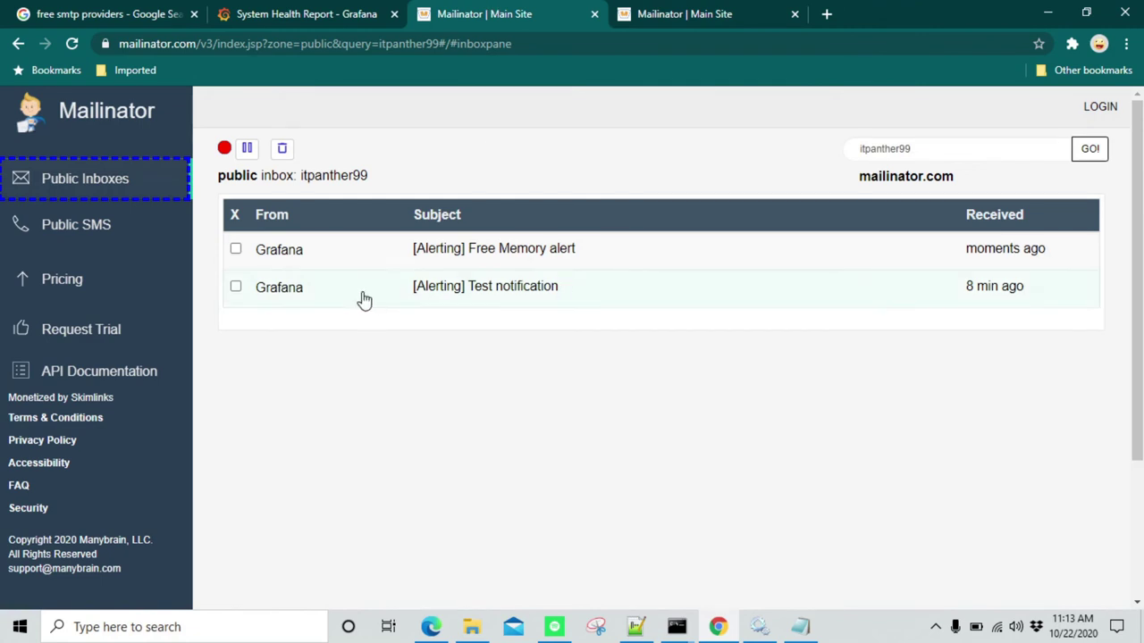
left_click(521, 266)
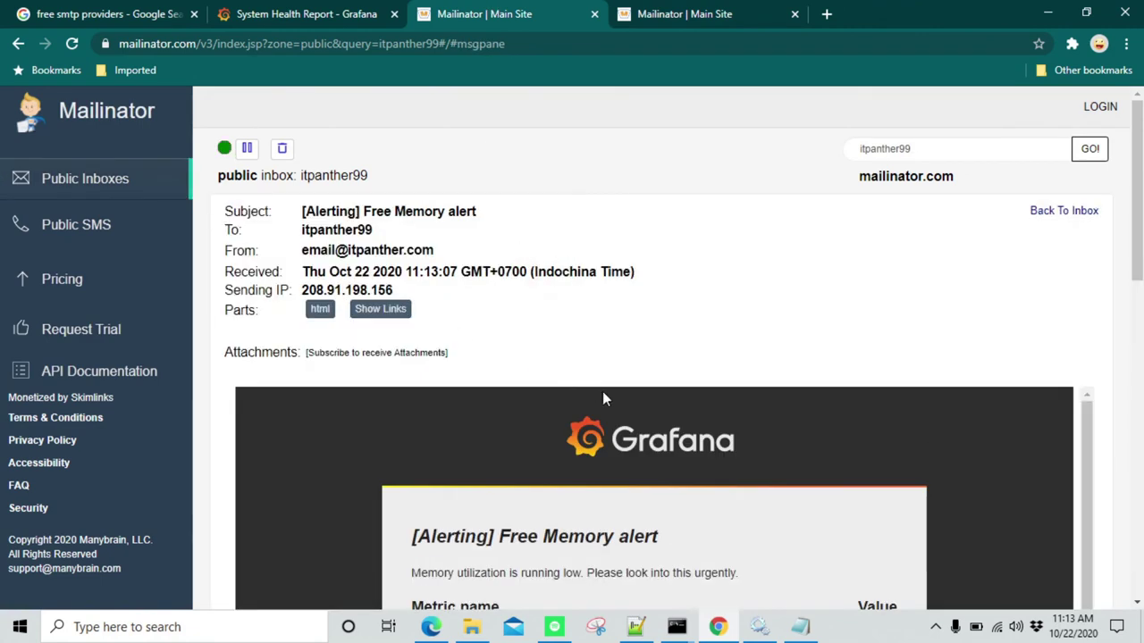
scroll(609, 408, "down", 5)
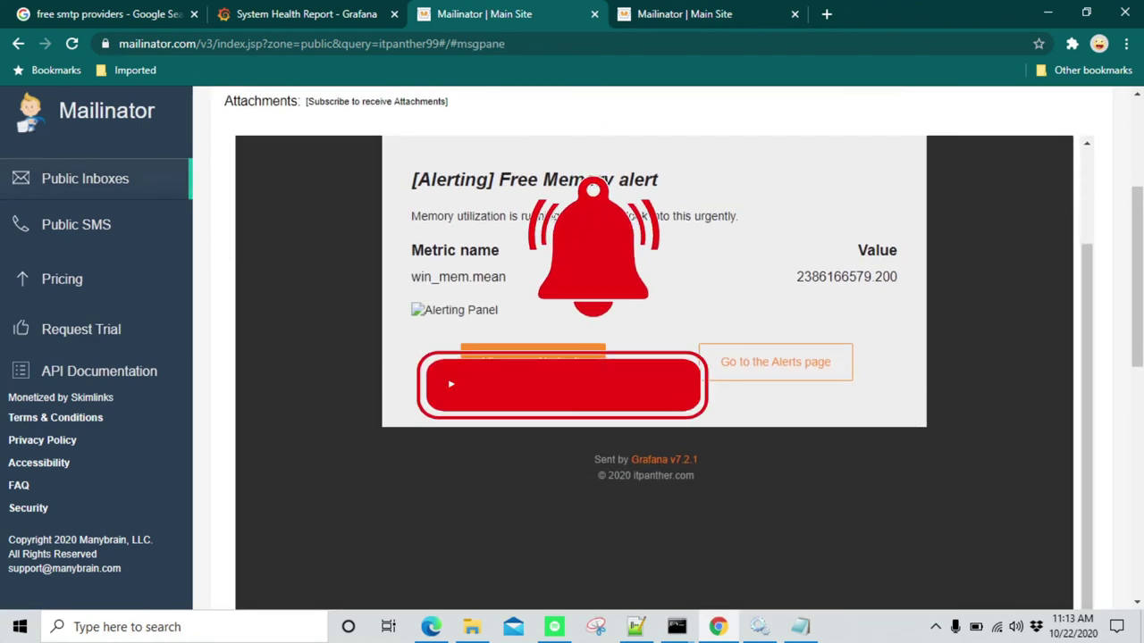
scroll(653, 153, "up", 2)
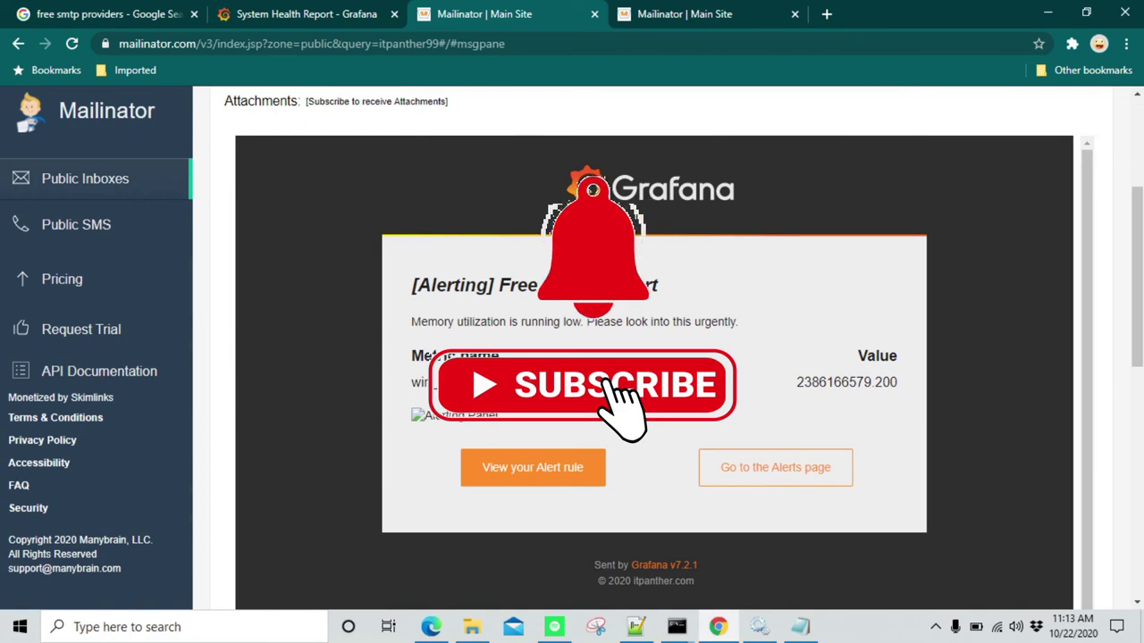
scroll(626, 250, "up", 1)
scroll(625, 250, "up", 2)
scroll(625, 284, "down", 4)
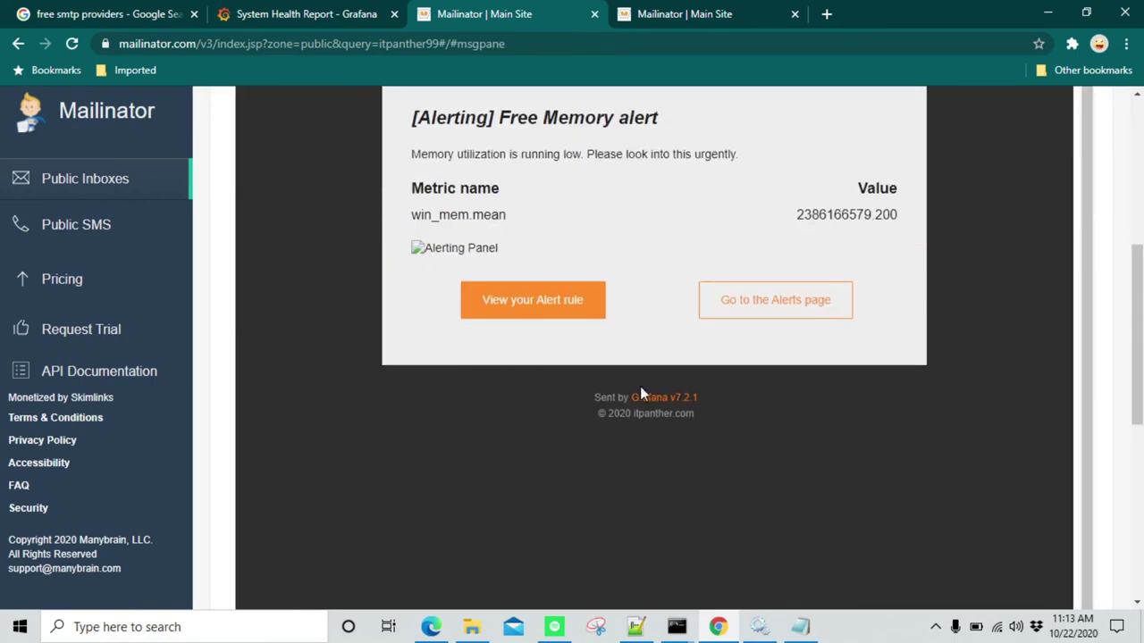
left_click_drag(633, 414, 704, 415)
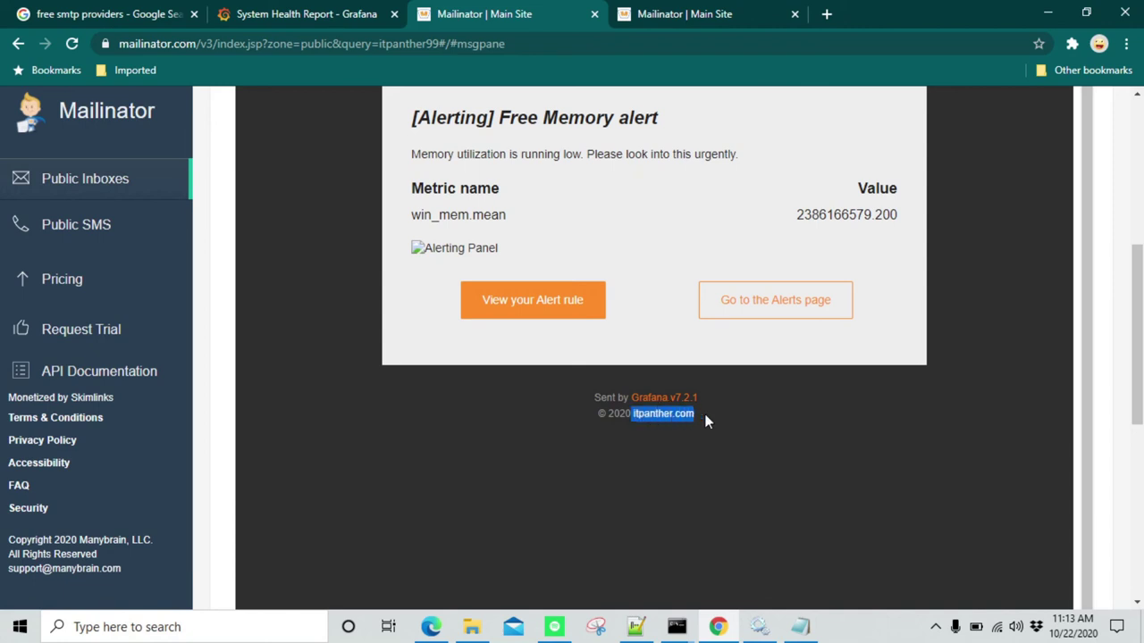
left_click(704, 414)
left_click_drag(636, 413, 696, 416)
Go back to the System Health Report dashboard in Grafana
scroll(646, 470, "up", 5)
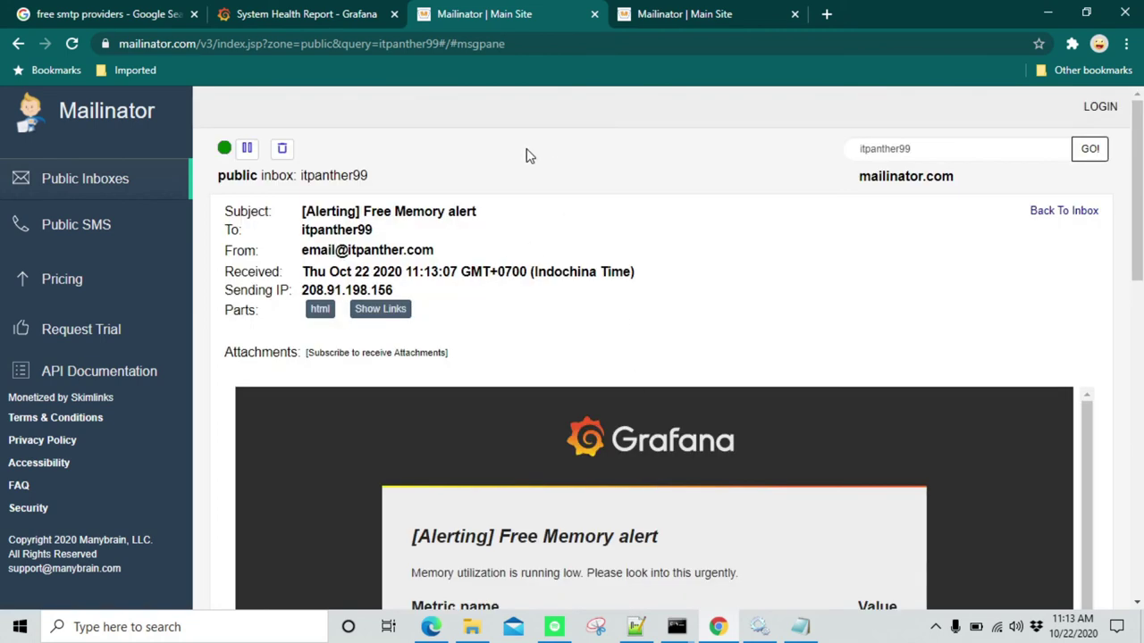
left_click(340, 14)
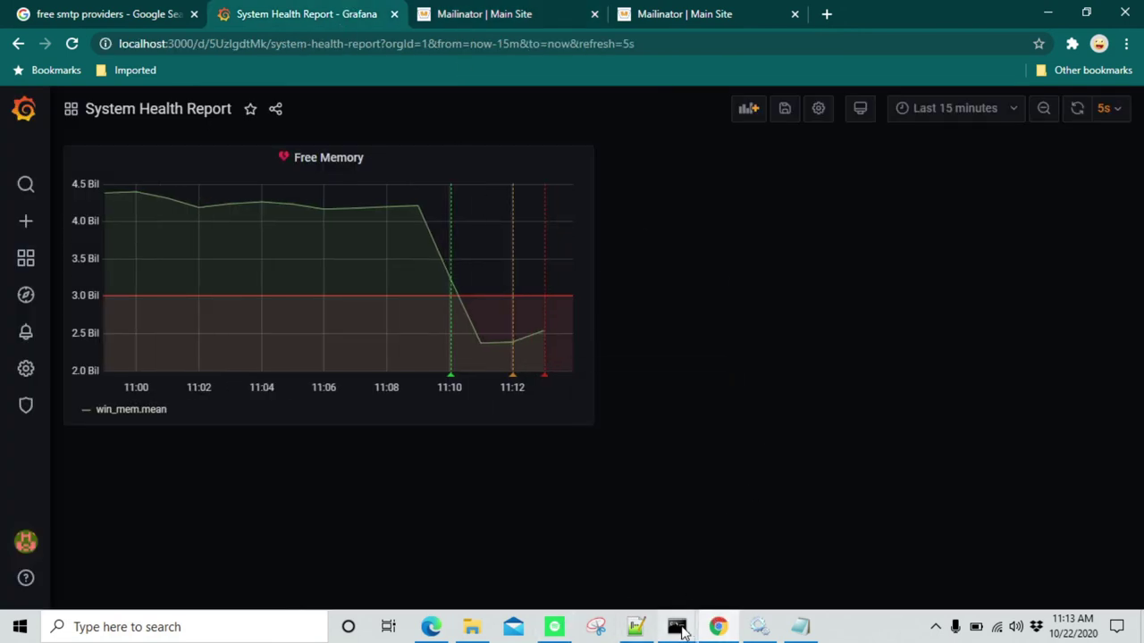
mouse_move(681, 631)
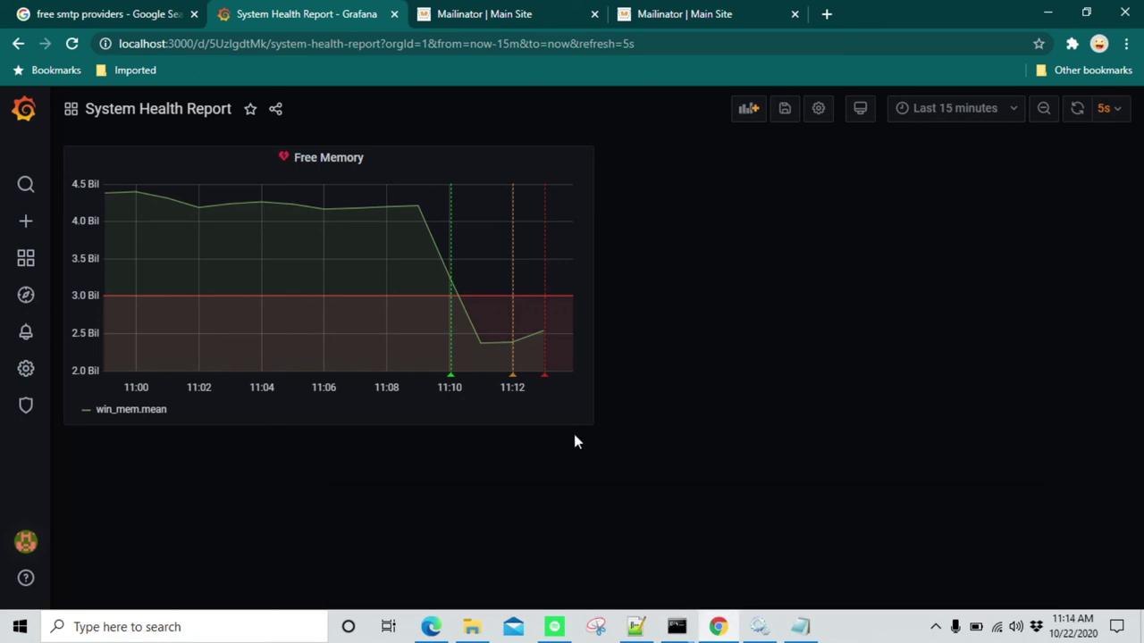
In File Explorer, navigate from GrafanaLabs to the grafana\public\emails template folder
left_click(469, 628)
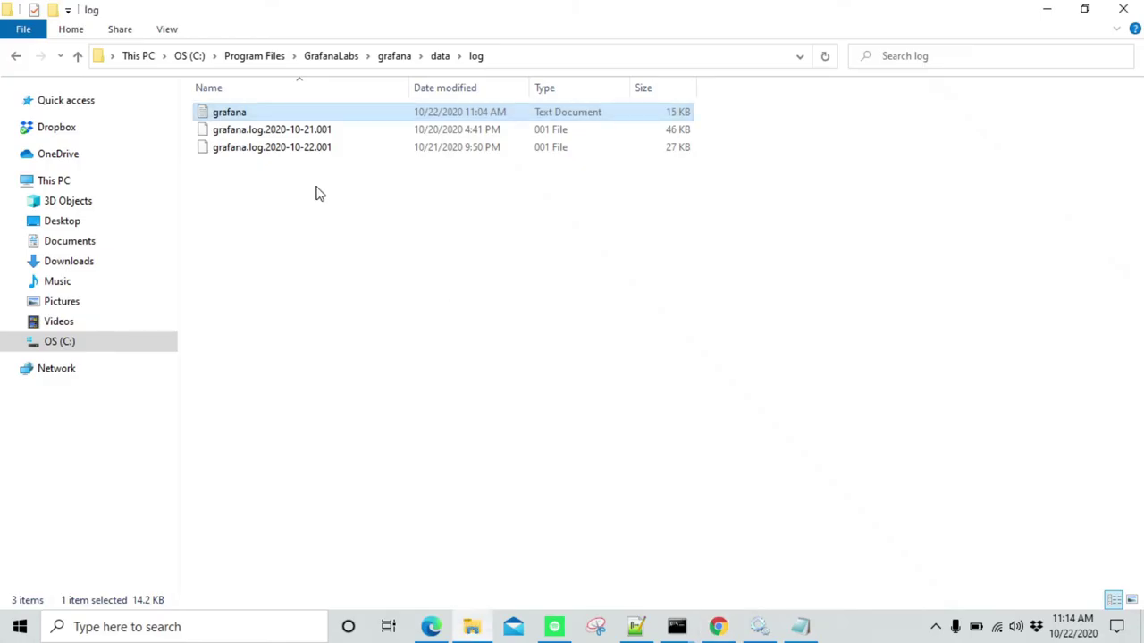
left_click(346, 56)
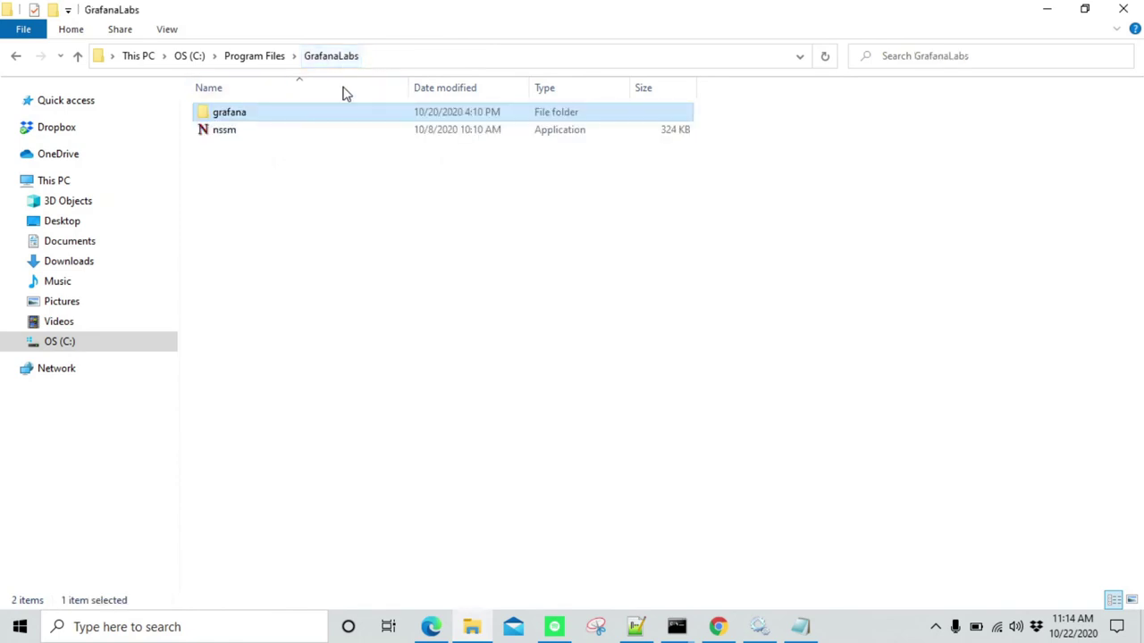
double_click(270, 115)
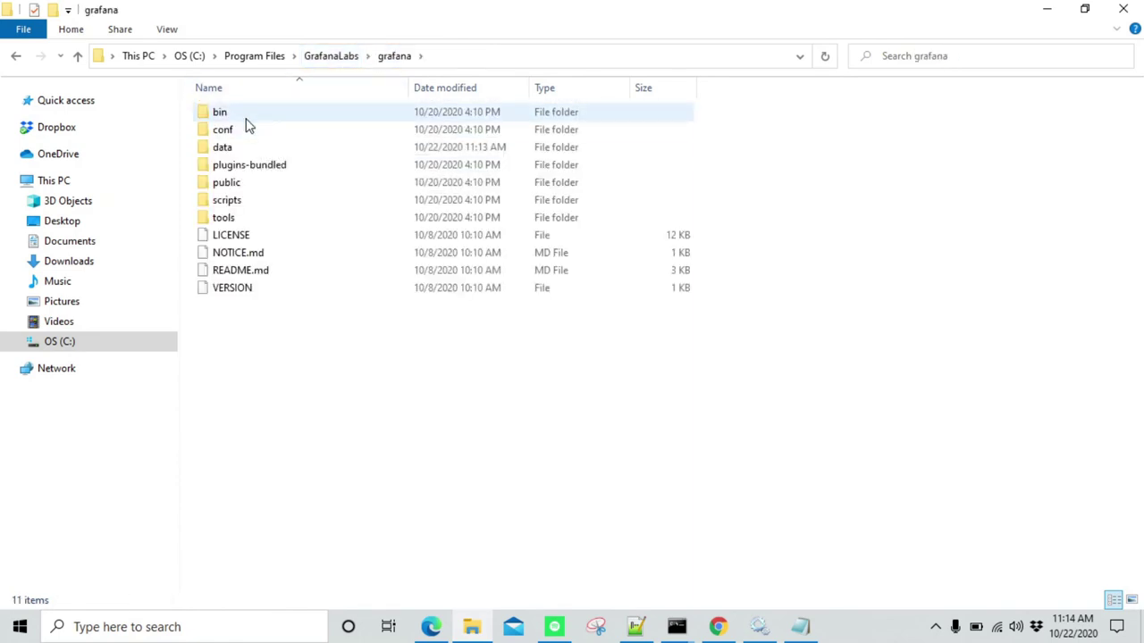
double_click(227, 182)
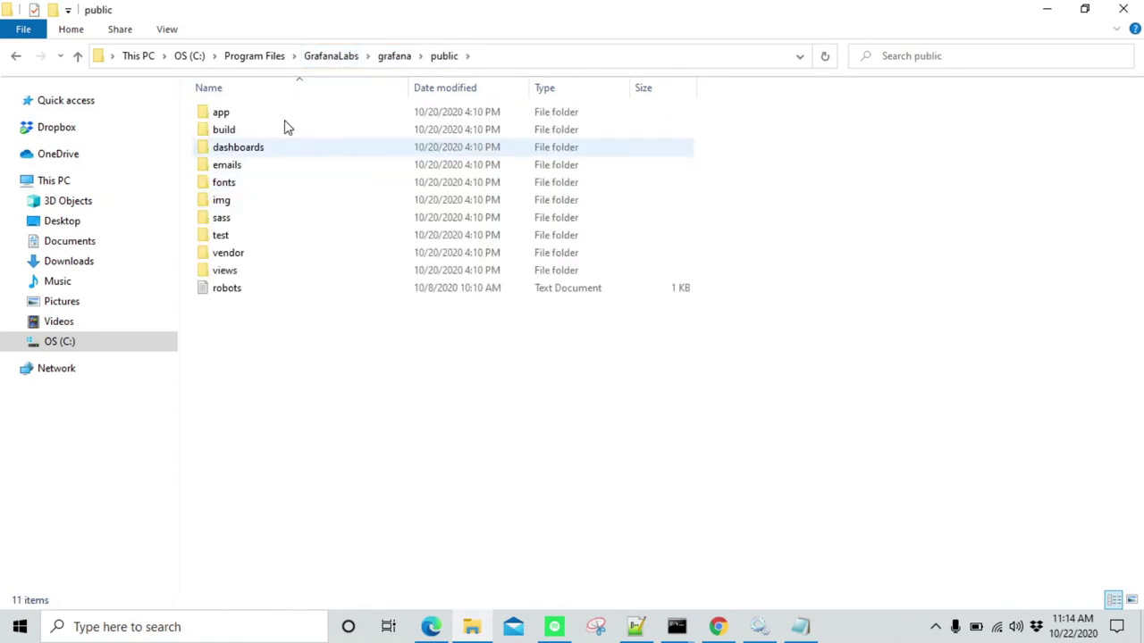
double_click(256, 168)
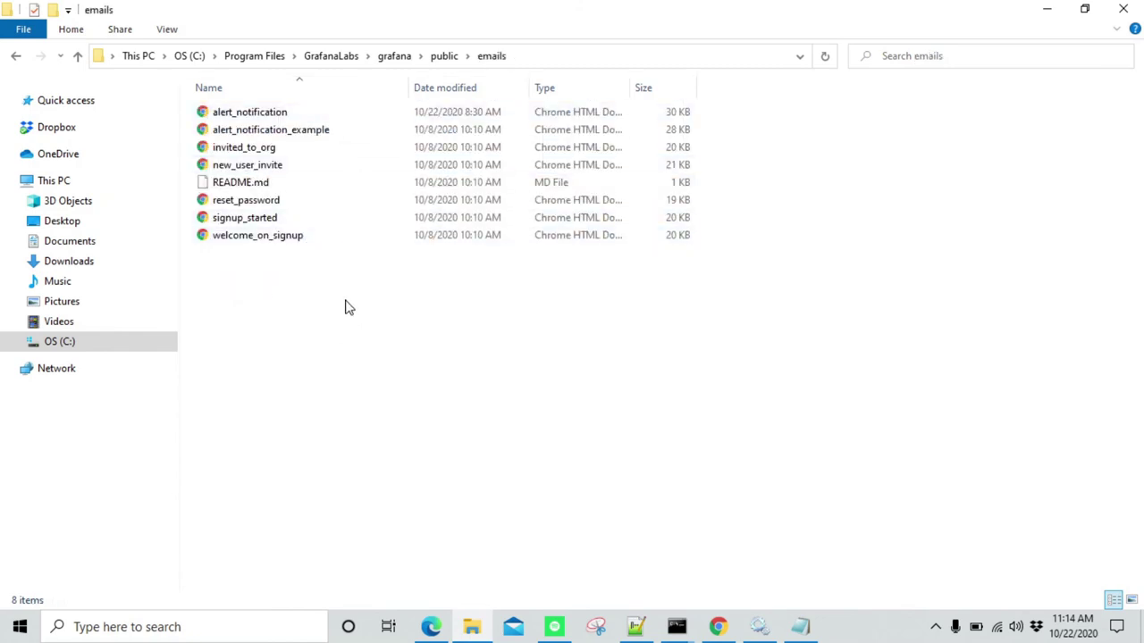
Open the alert_notification template in Notepad++ for editing
left_click(315, 116)
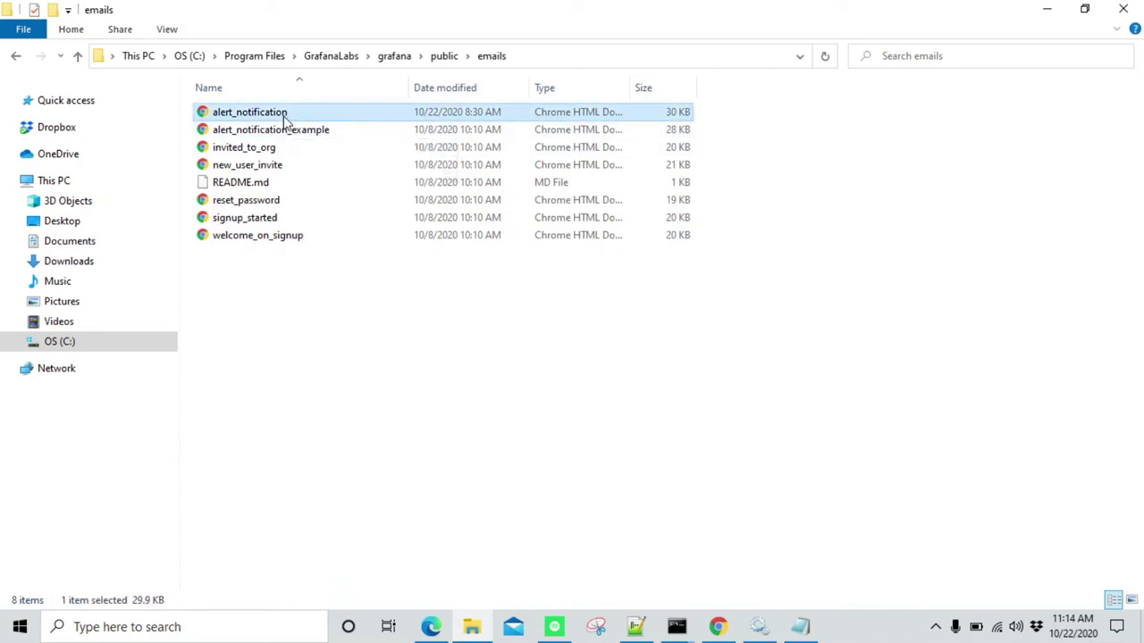
left_click(263, 218)
left_click(265, 204)
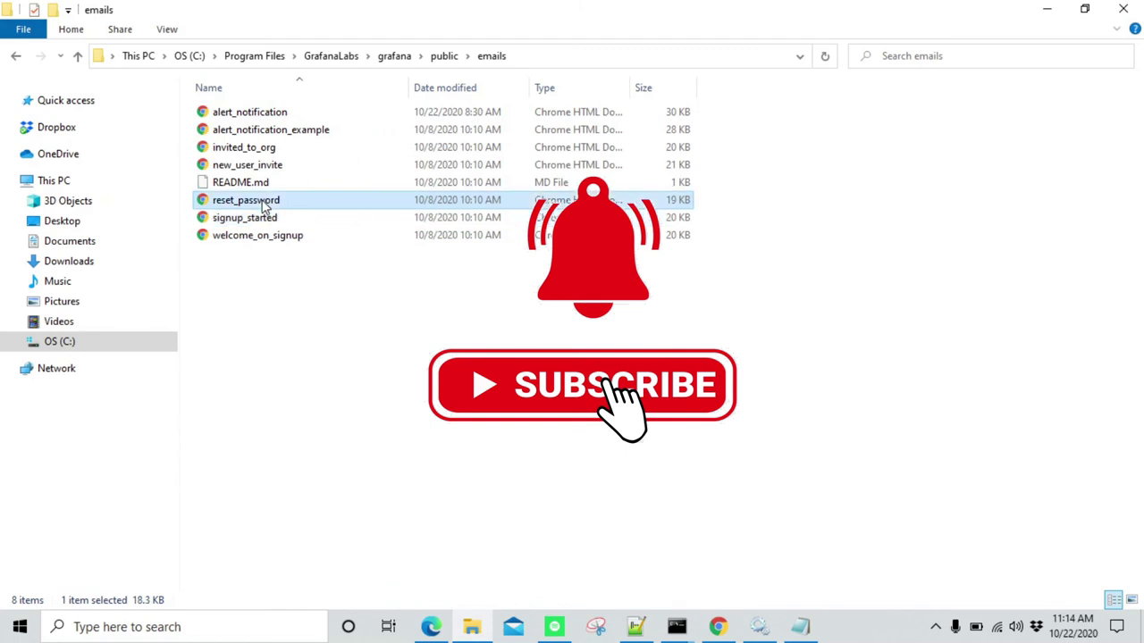
left_click(294, 116)
right_click(295, 116)
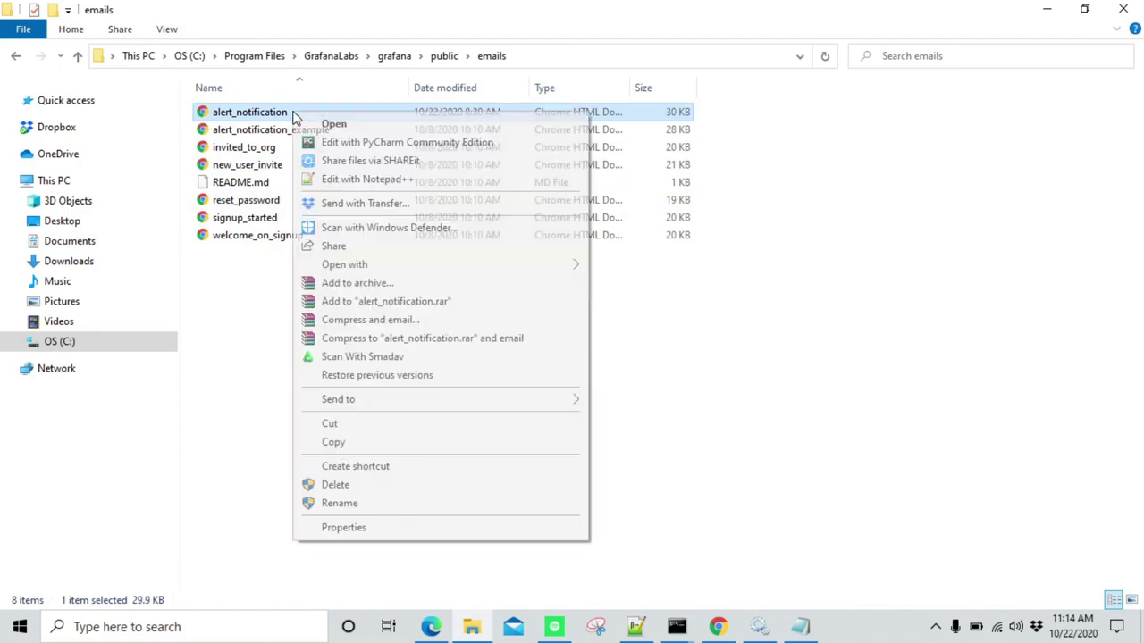
left_click(379, 183)
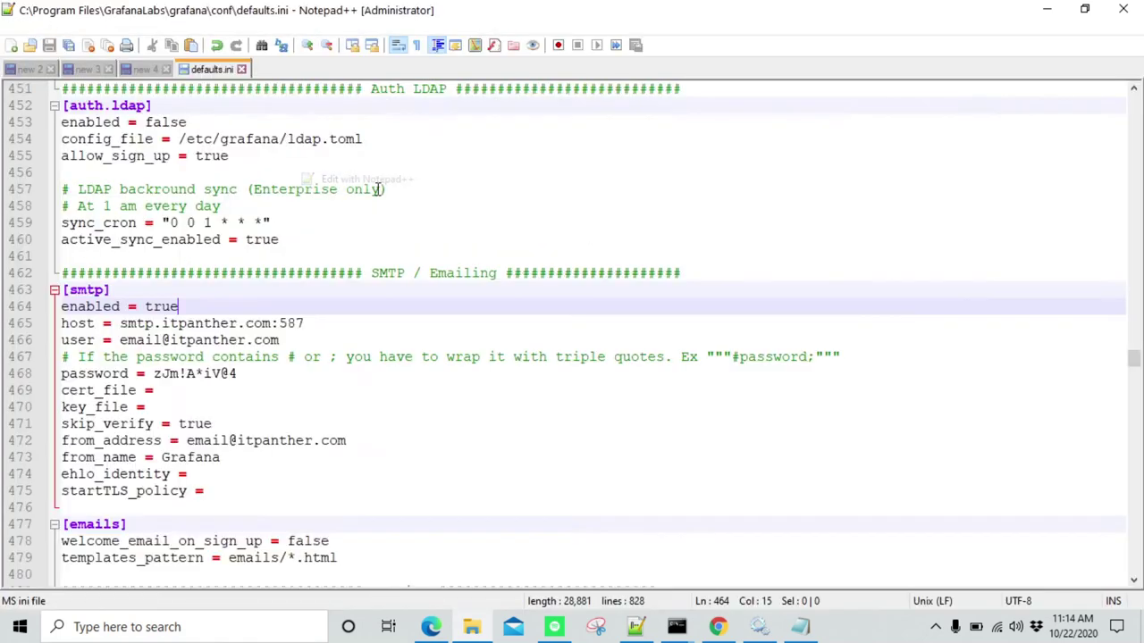
Scroll alert_notification.html down to the © 2020 itpanther.com footer at line 356
scroll(373, 275, "down", 20)
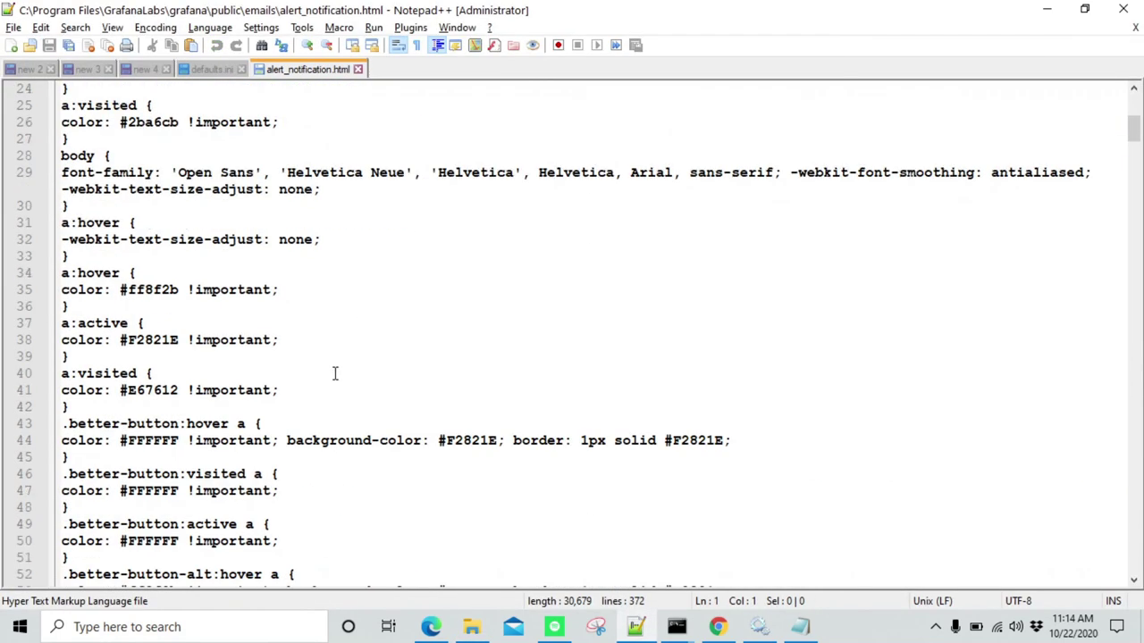
scroll(450, 368, "down", 20)
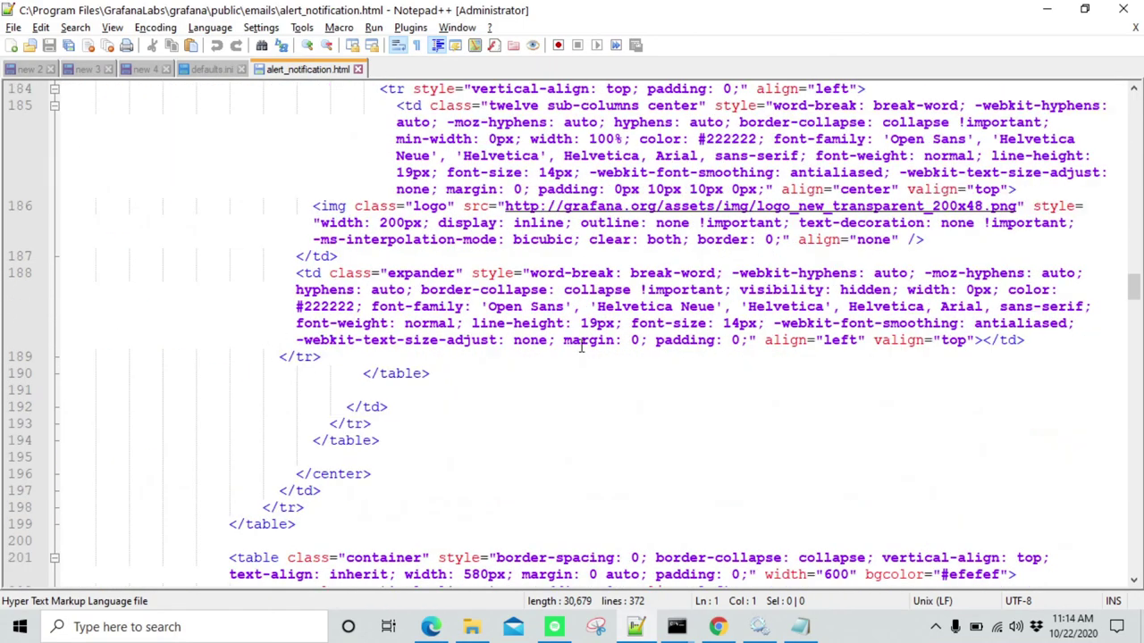
scroll(581, 346, "down", 12)
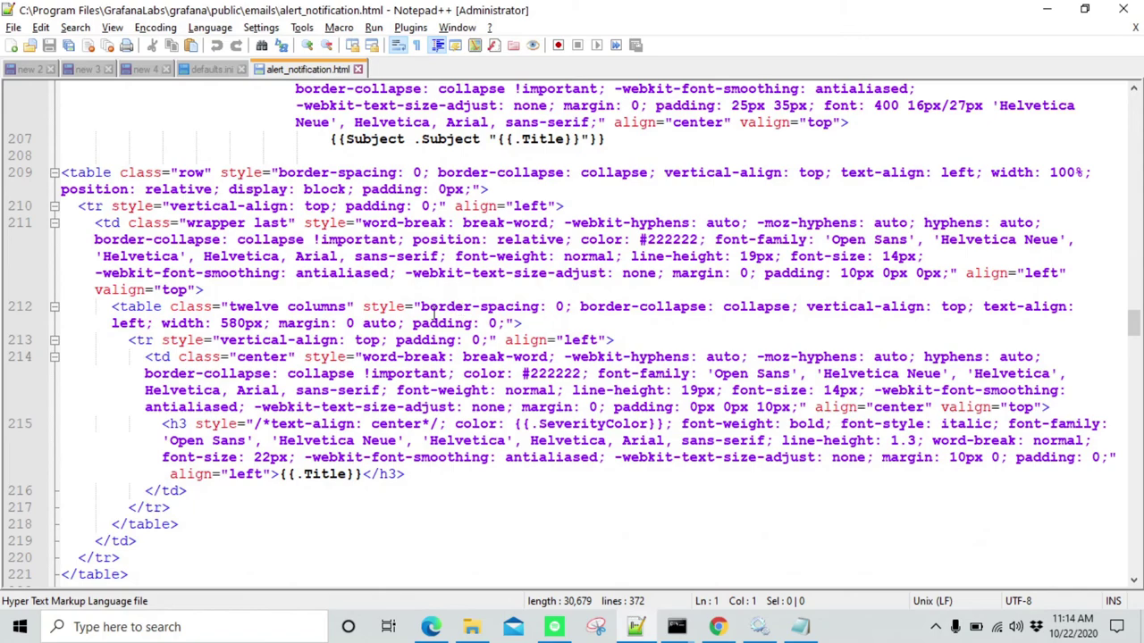
scroll(390, 397, "down", 15)
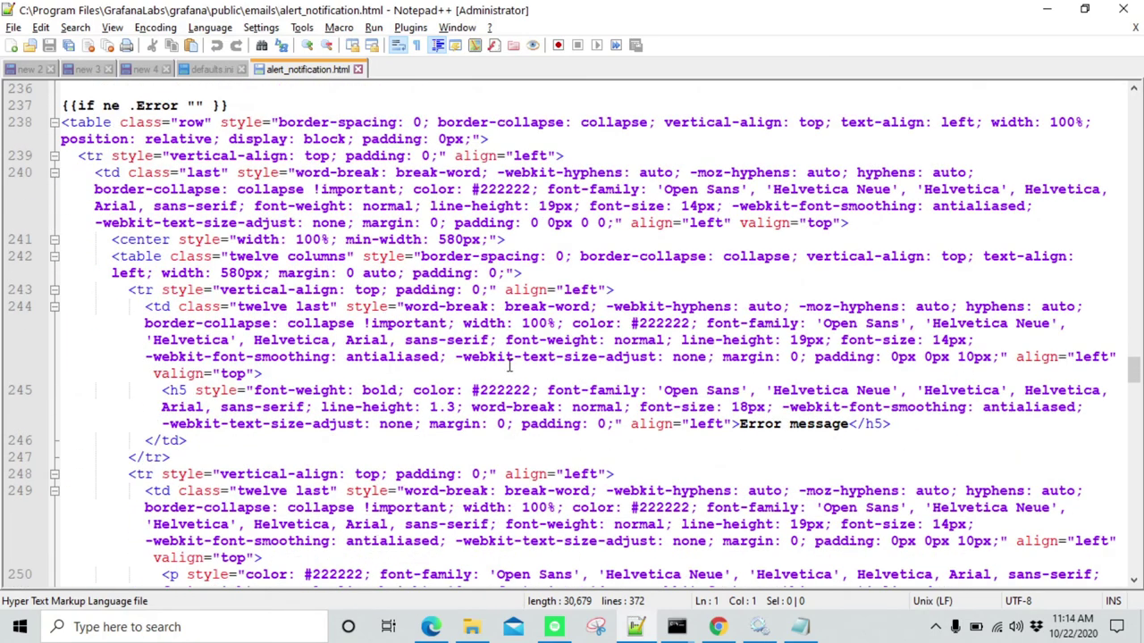
scroll(511, 365, "down", 10)
scroll(393, 281, "down", 20)
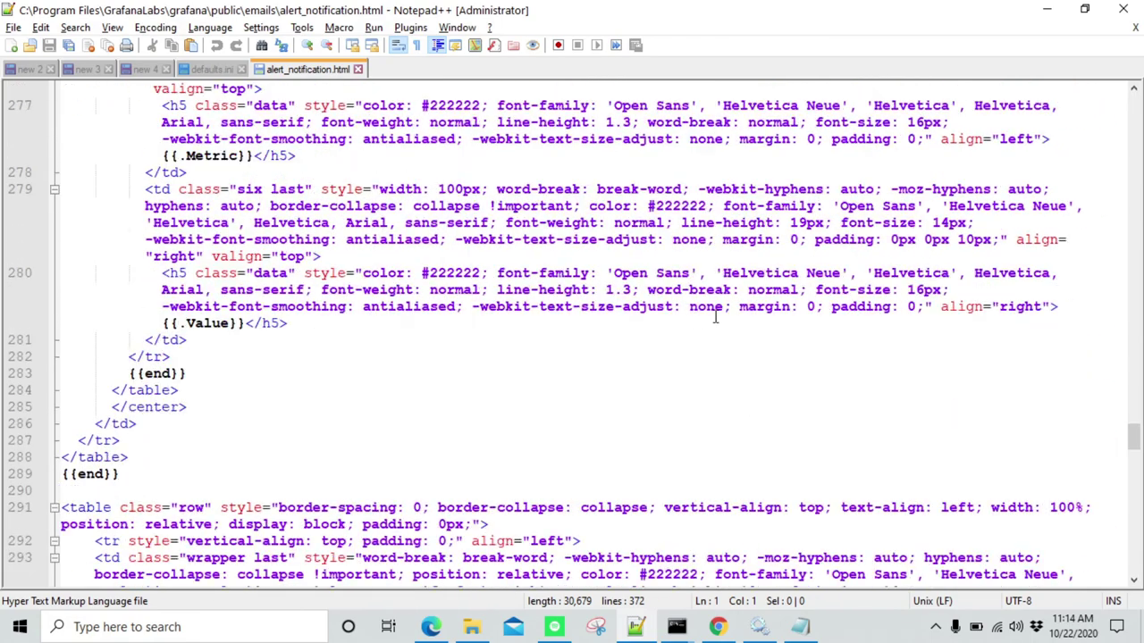
scroll(509, 332, "down", 15)
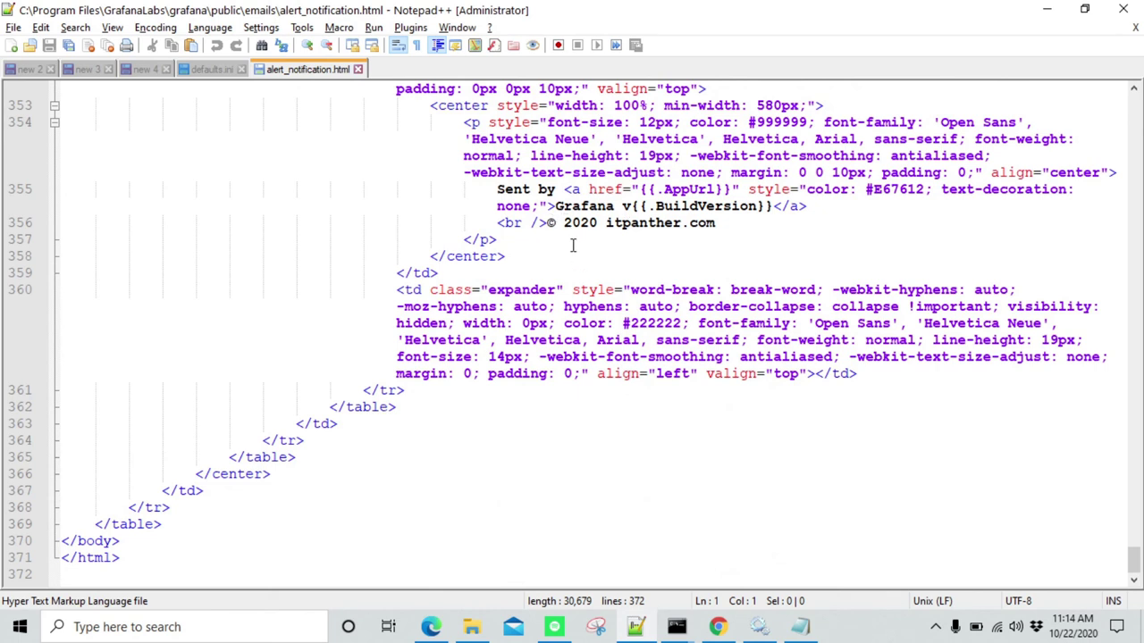
Replace the footer's '2020 itpanther.com' text with the author's handle
left_click_drag(561, 224, 669, 223)
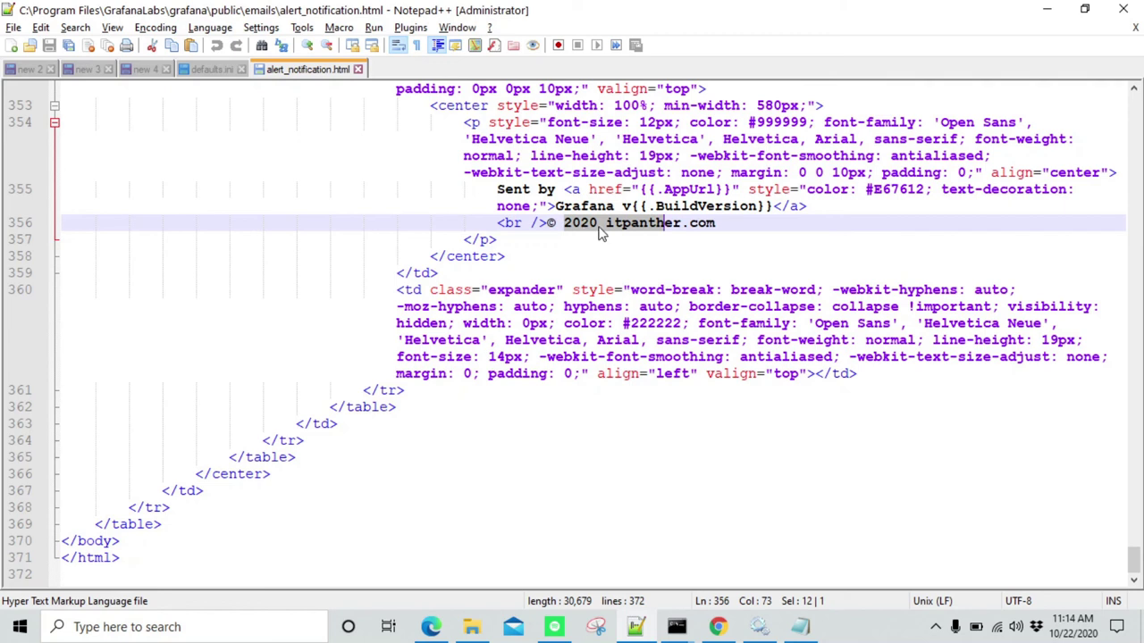
left_click_drag(716, 223, 564, 223)
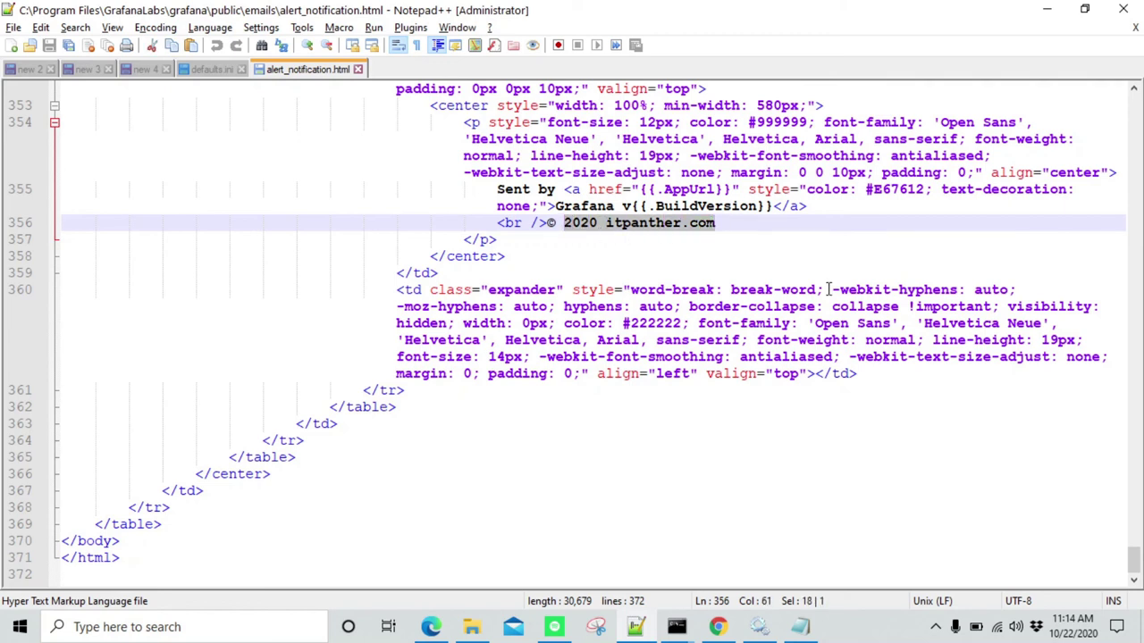
type("V")
key("BackSpace")
key("BackSpace")
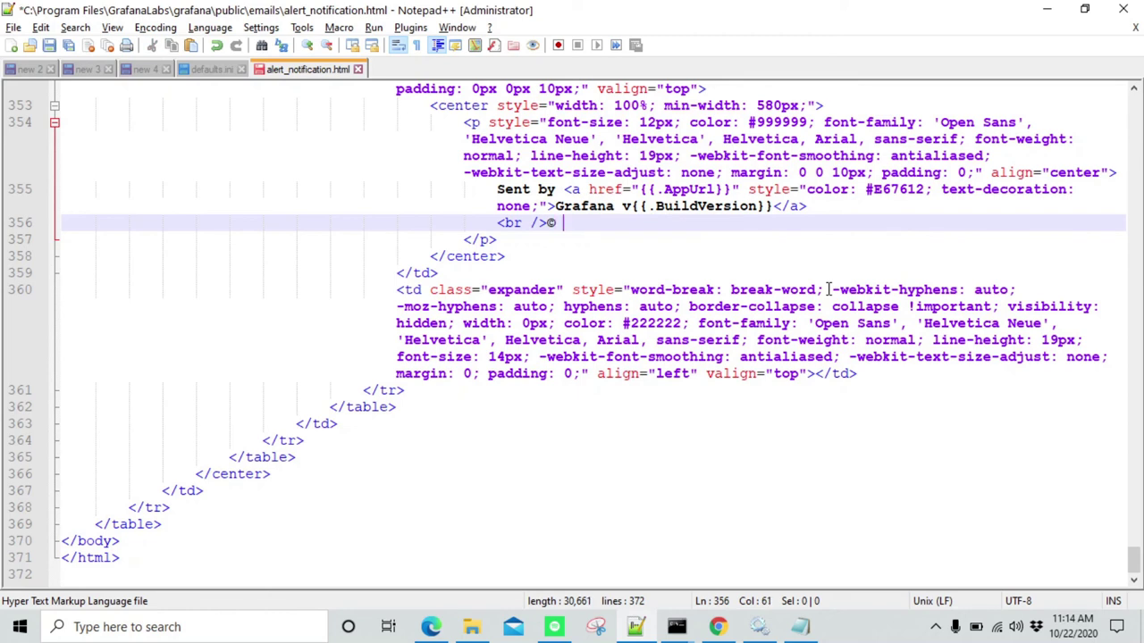
type("vikas.")
type("ha001")
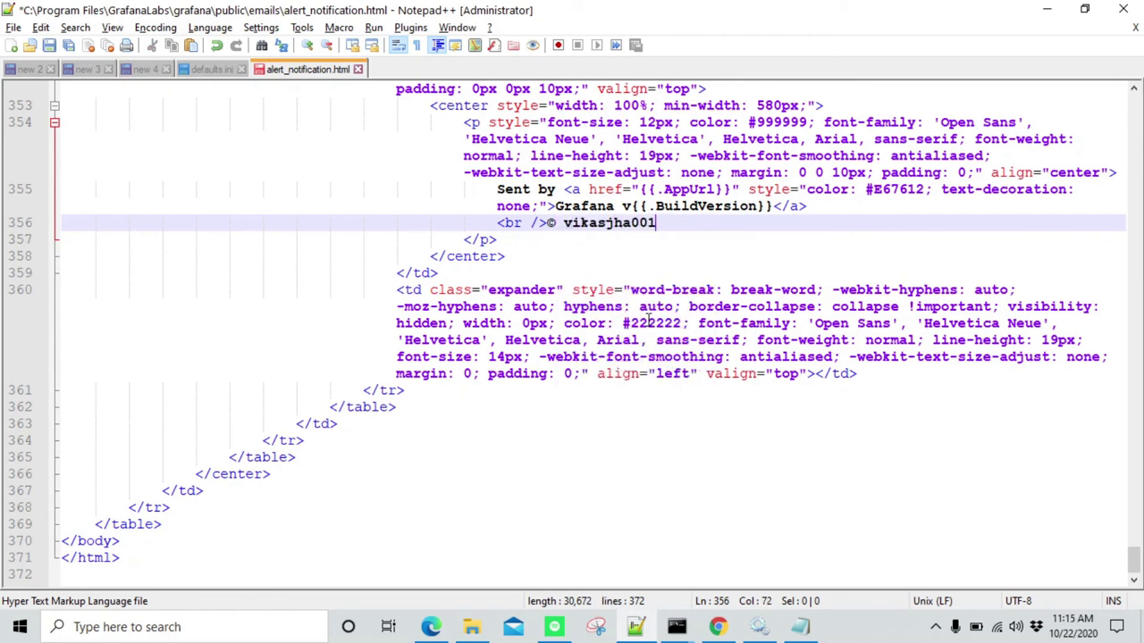
left_click(591, 239)
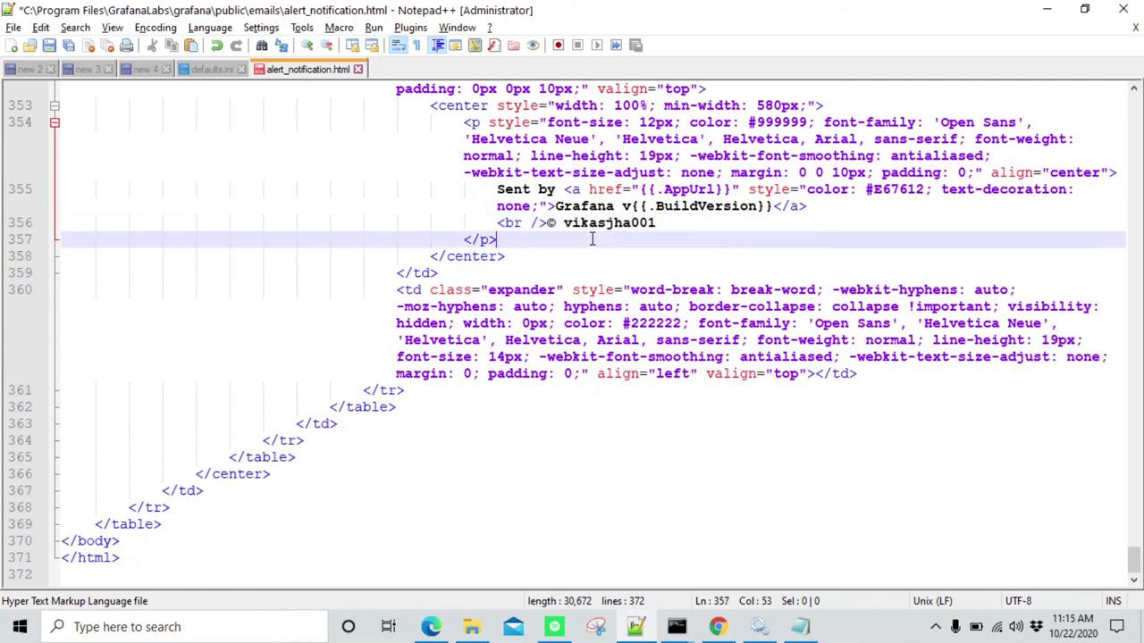
Save alert_notification.html, close it and minimize Notepad++
key("ctrl+s")
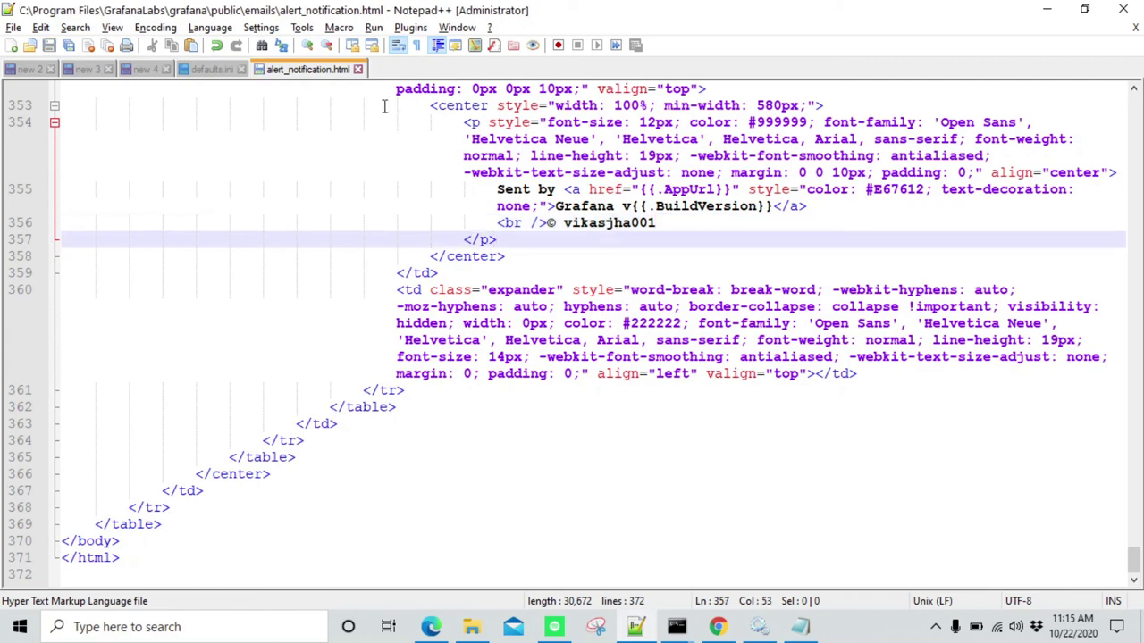
left_click(358, 69)
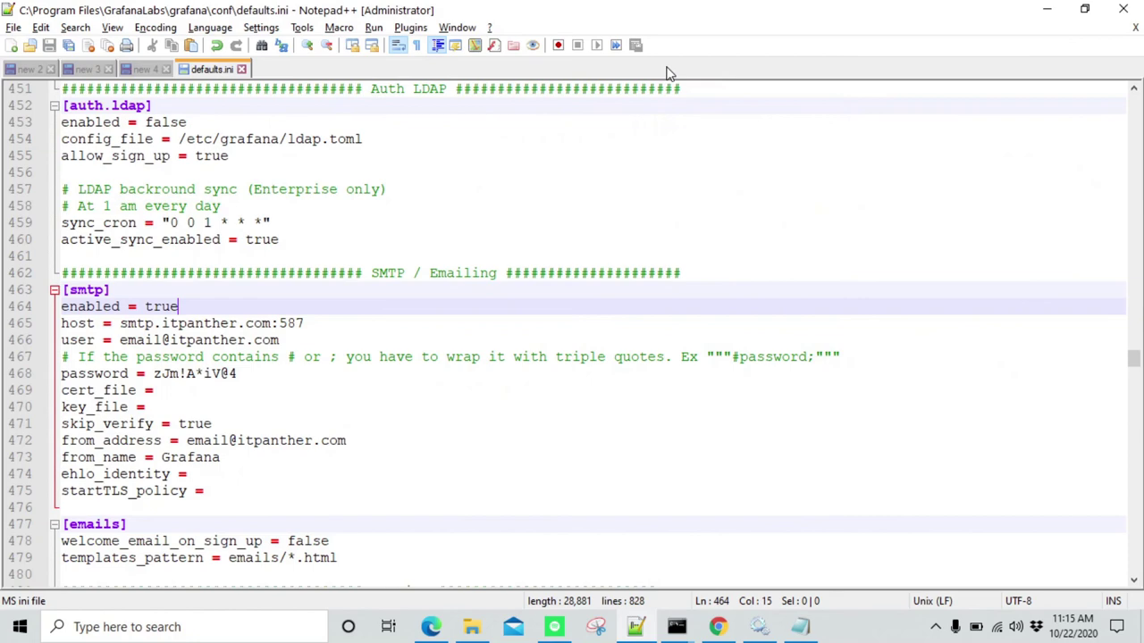
left_click(1046, 8)
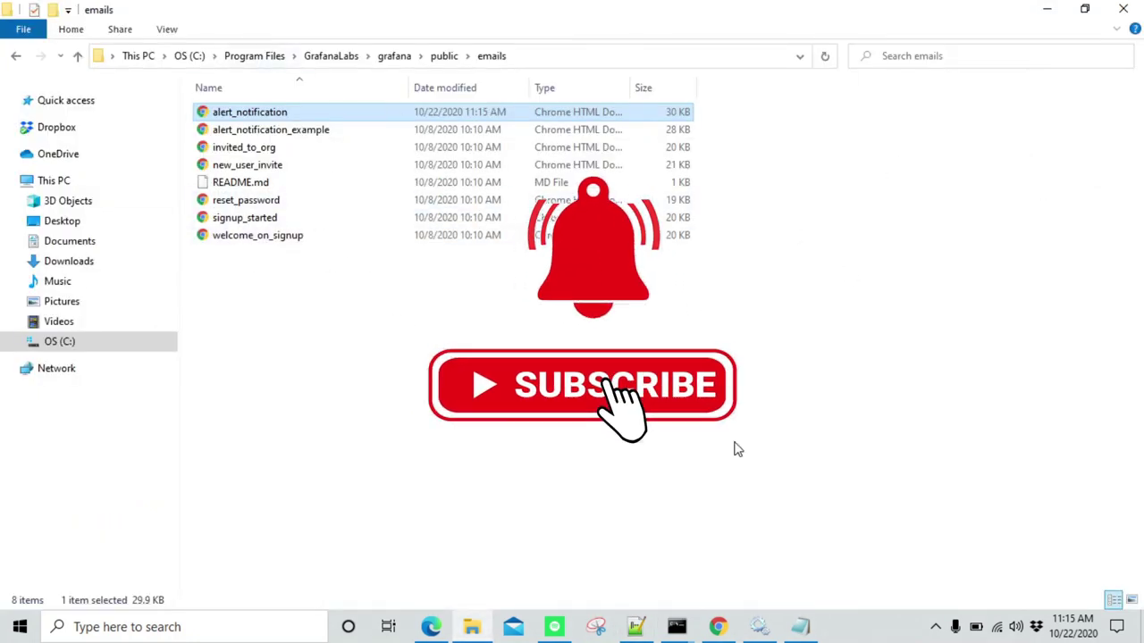
Restart the Grafana service in Services and reload the dashboard in Chrome
left_click(760, 628)
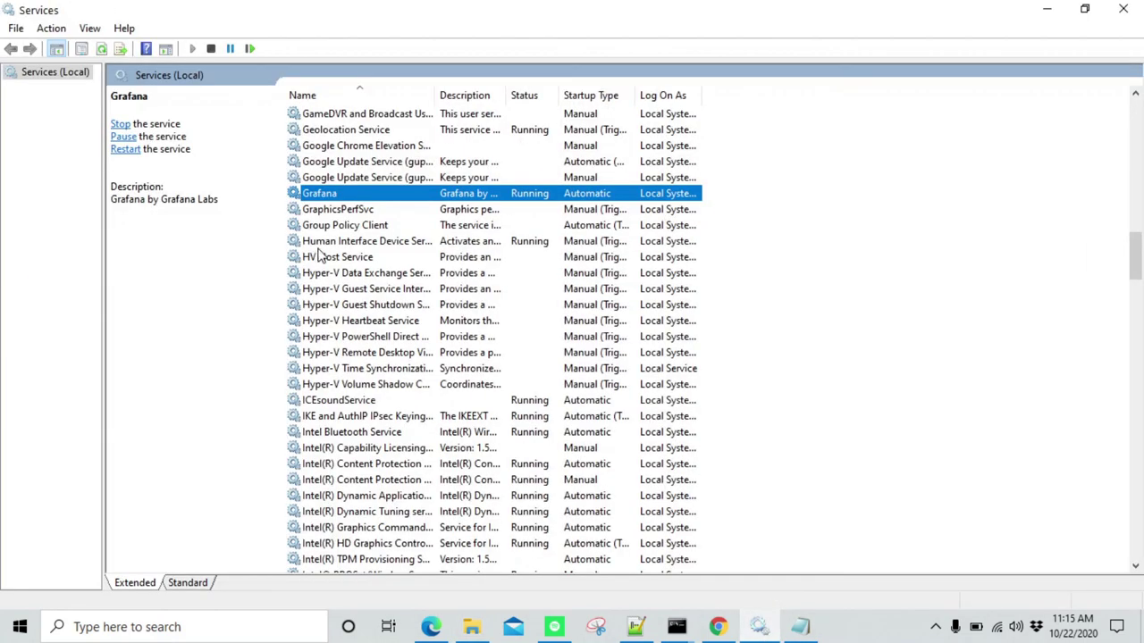
right_click(405, 194)
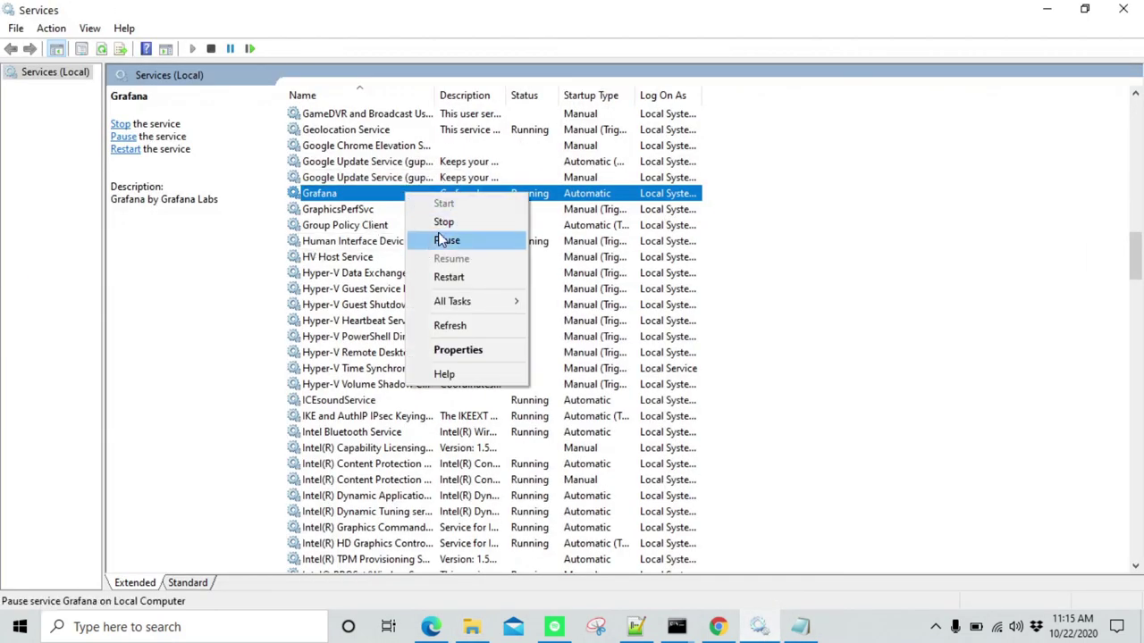
left_click(458, 277)
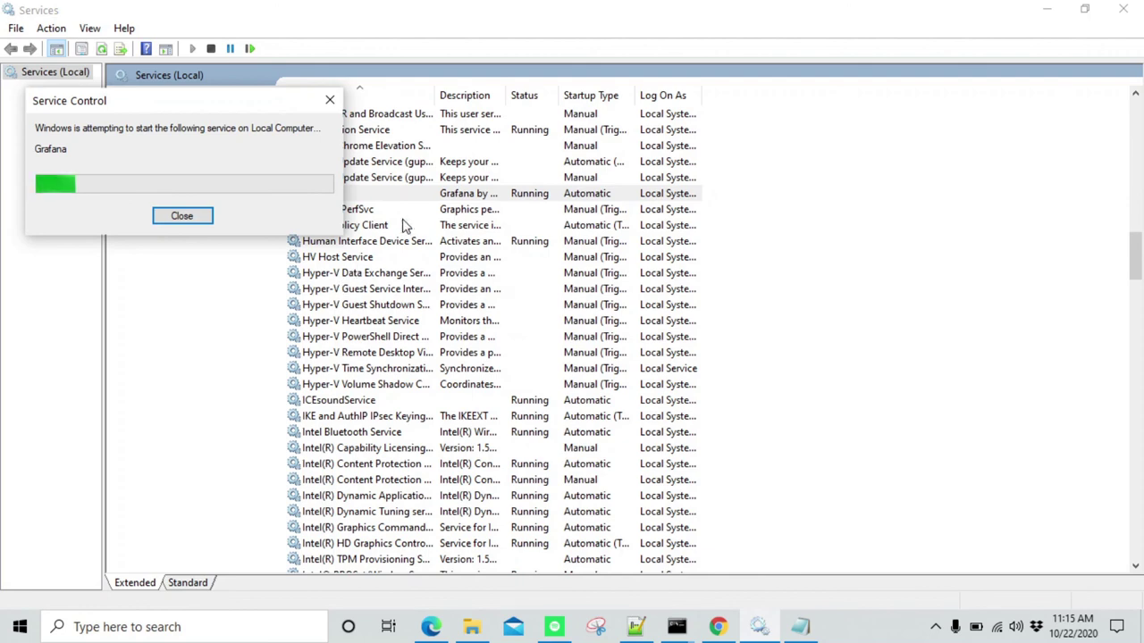
left_click(719, 627)
left_click(71, 43)
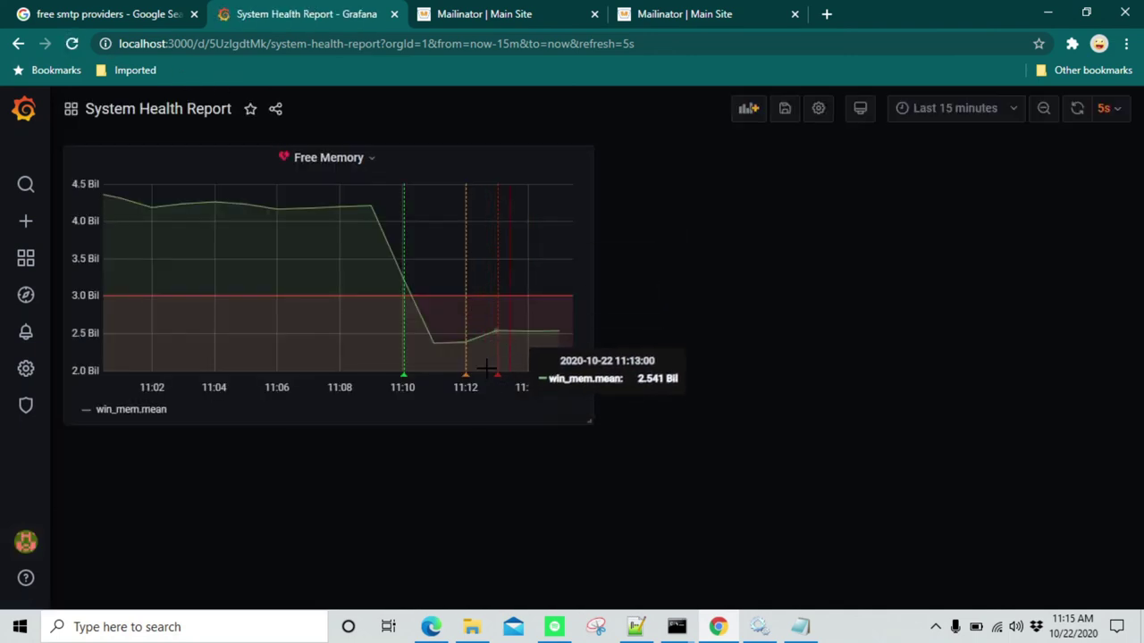
Run var = 'x' in the Python terminal to release the huge string, then minimize it
left_click(681, 628)
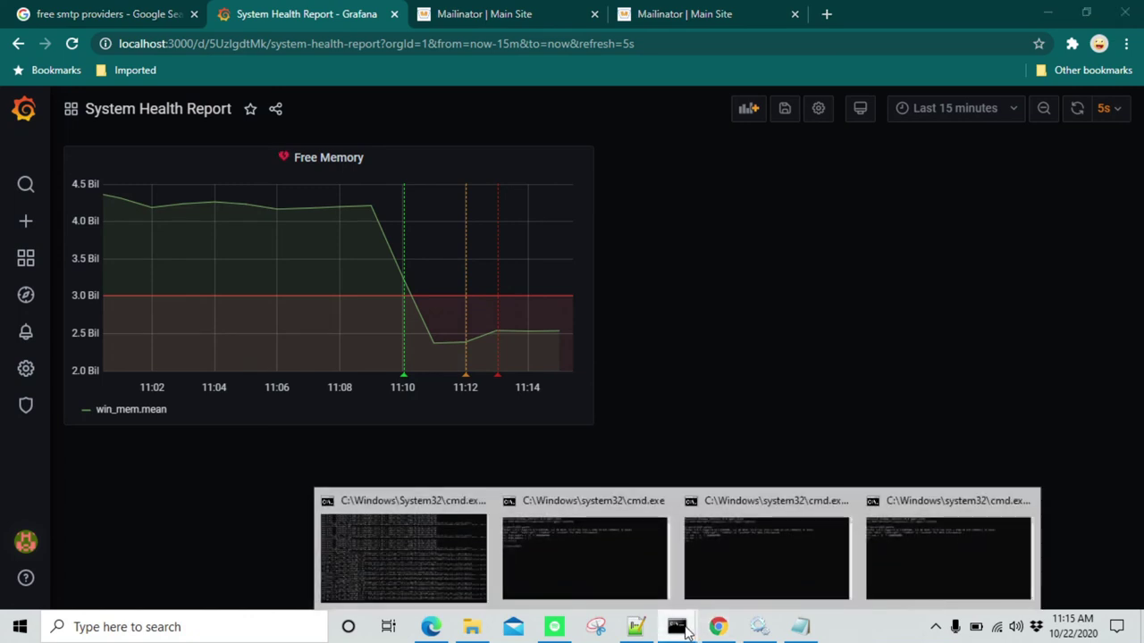
left_click(925, 536)
left_click_drag(605, 67, 820, 90)
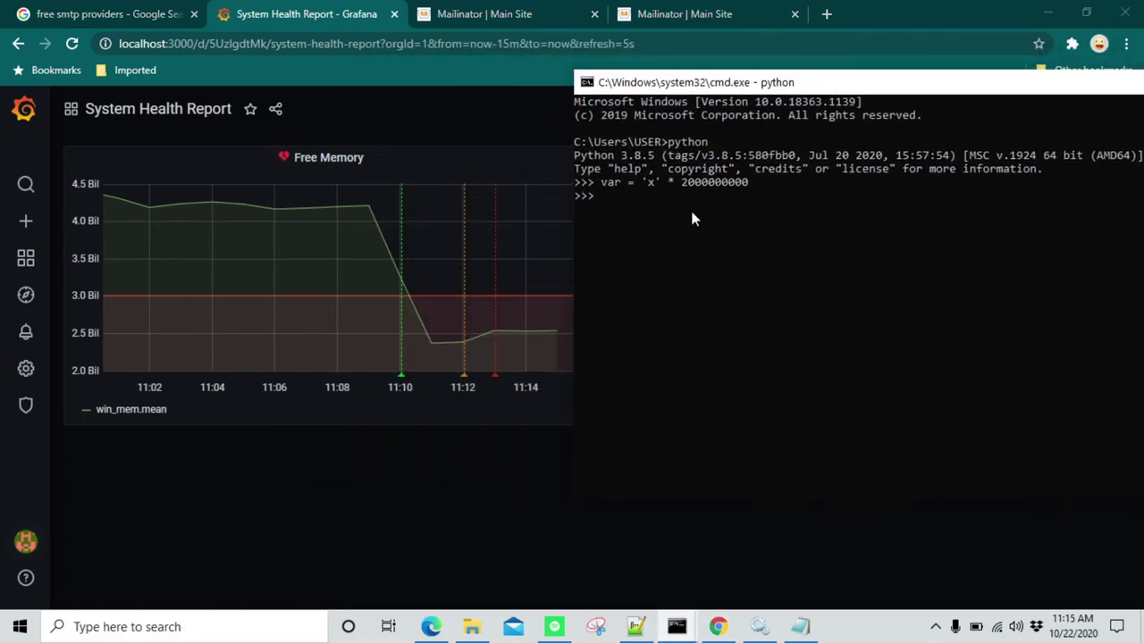
type("var =")
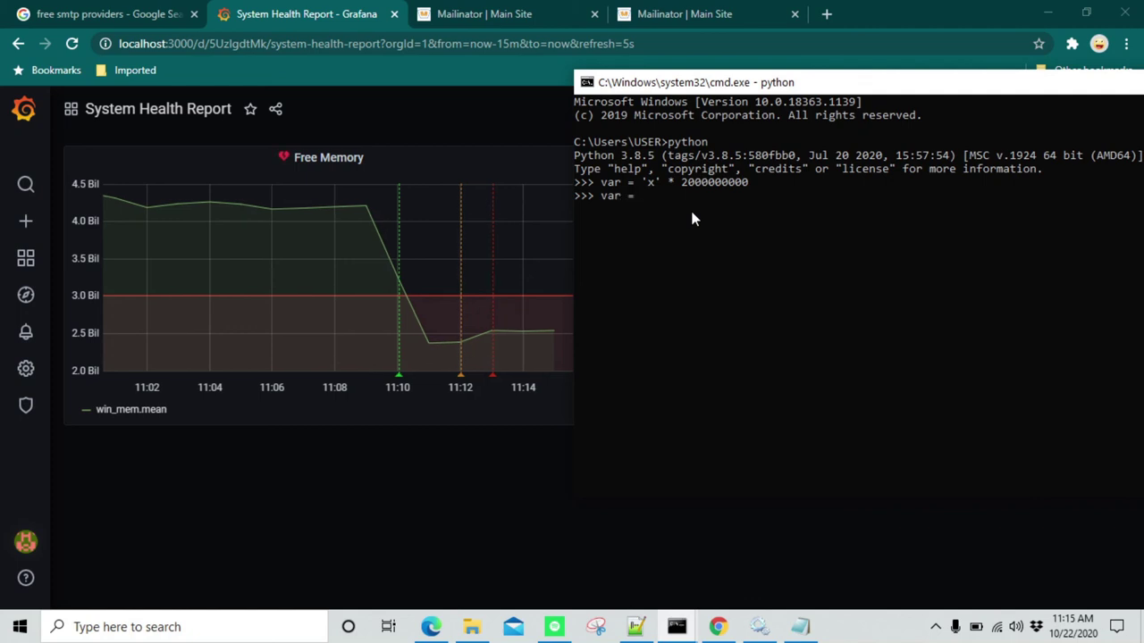
type(" 'x'")
key("Return")
left_click_drag(855, 88, 684, 81)
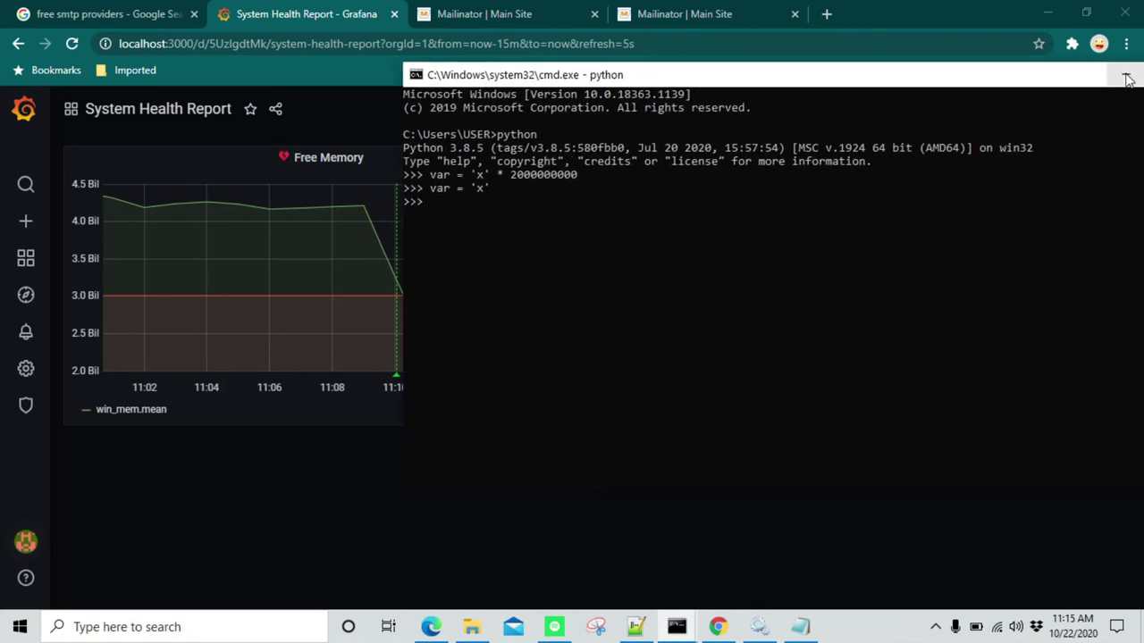
left_click(1125, 75)
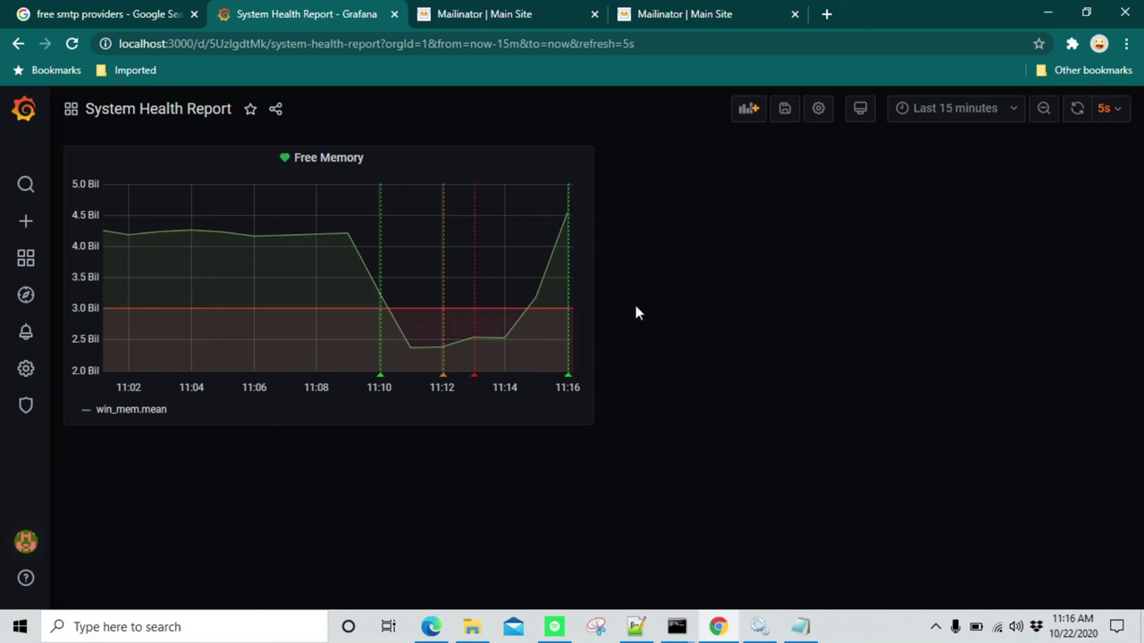
Refresh the first Mailinator public inbox to see the new [OK] Free Memory alert
left_click(526, 10)
left_click(112, 177)
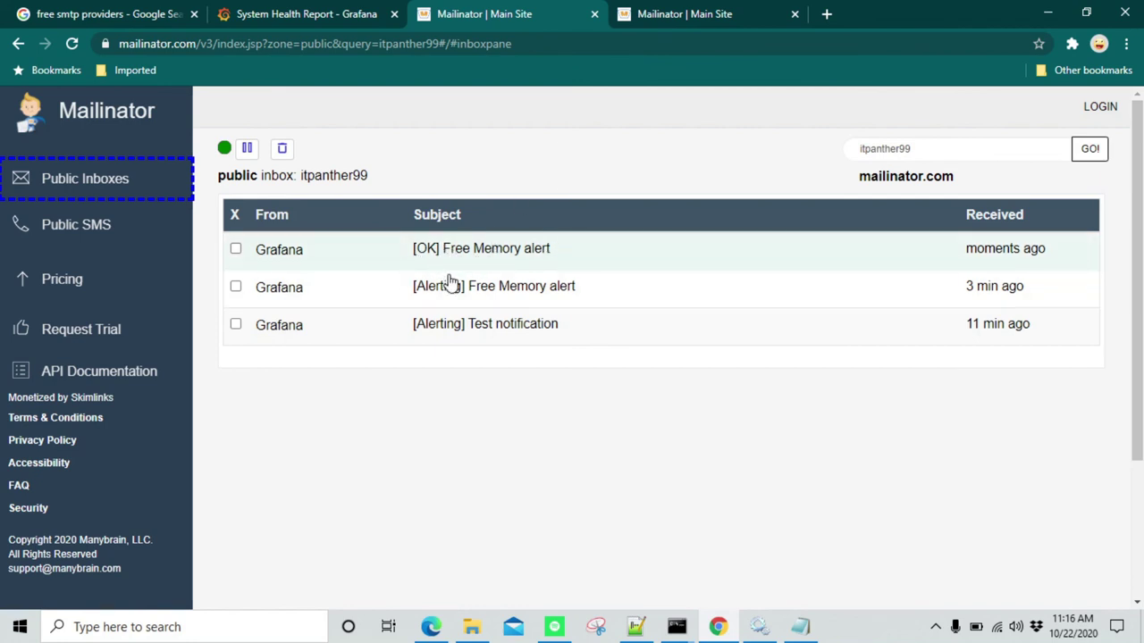
Open the [OK] Free Memory alert email and scroll down to its footer
left_click_drag(490, 254, 498, 259)
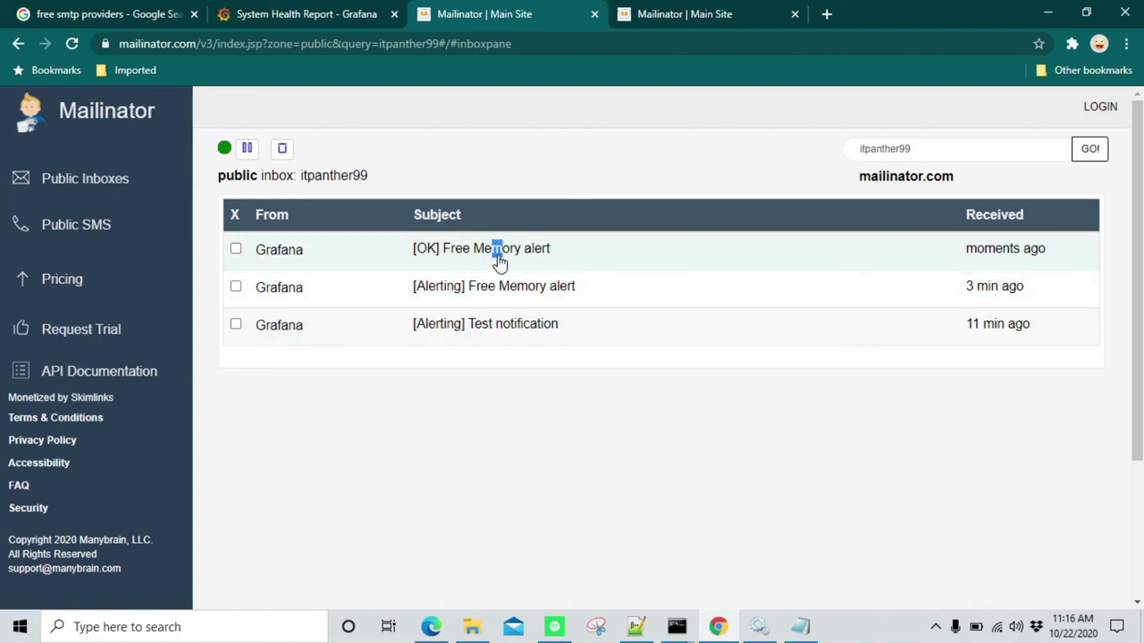
left_click(539, 256)
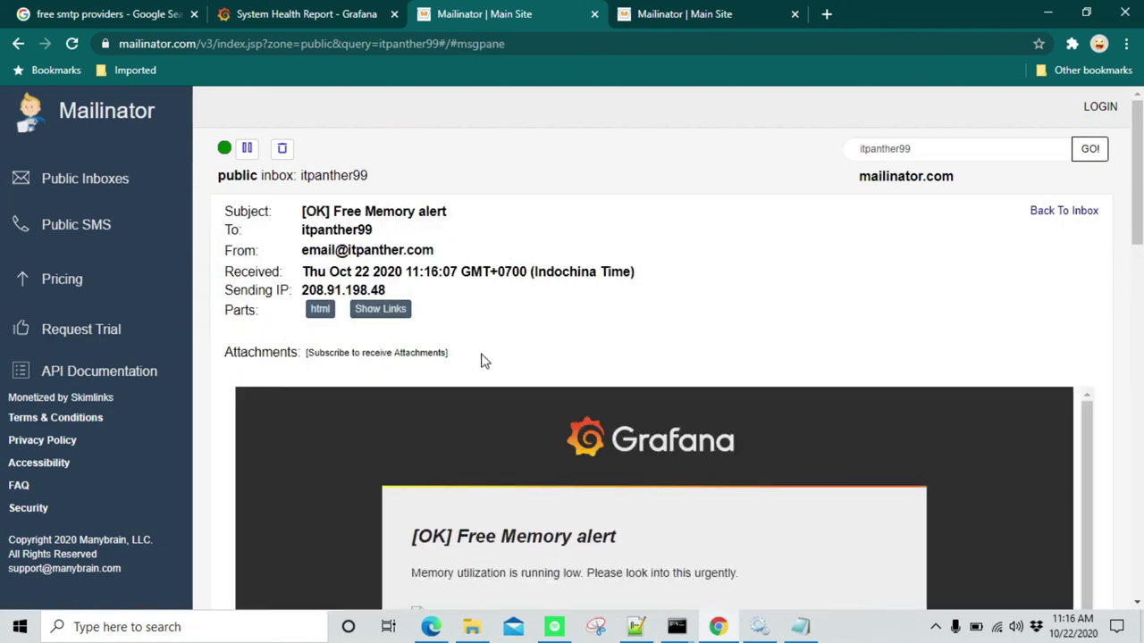
scroll(685, 390, "down", 1)
scroll(685, 390, "down", 1)
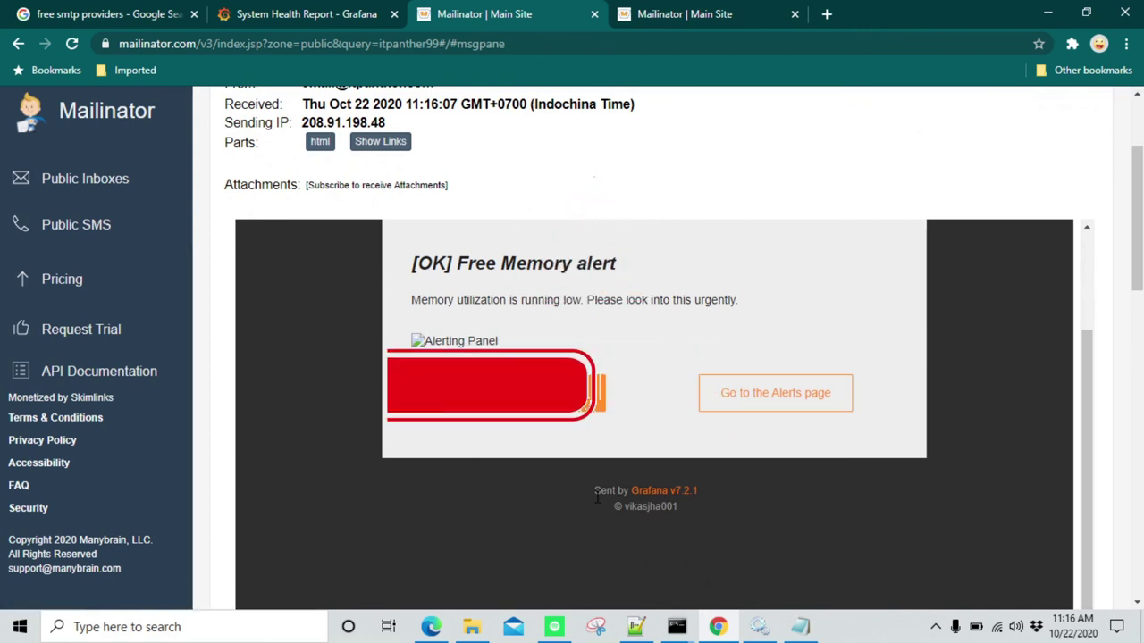
left_click_drag(593, 491, 702, 503)
left_click(682, 516)
Highlight the footer's new copyright line, then move to the other inbox
scroll(681, 516, "down", 3)
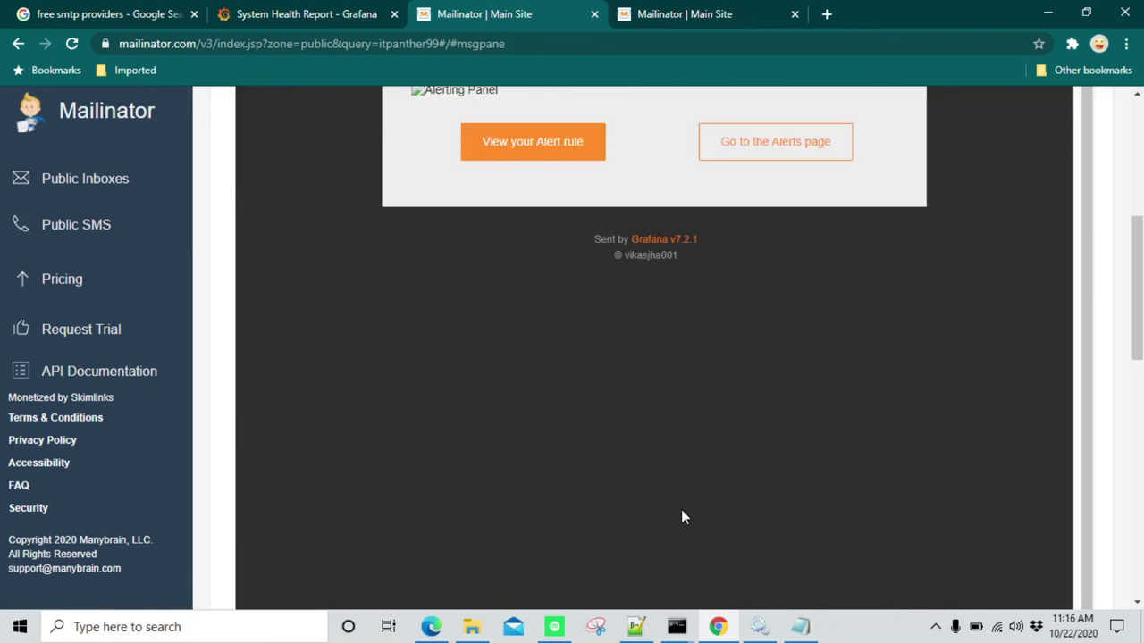
scroll(654, 420, "up", 1)
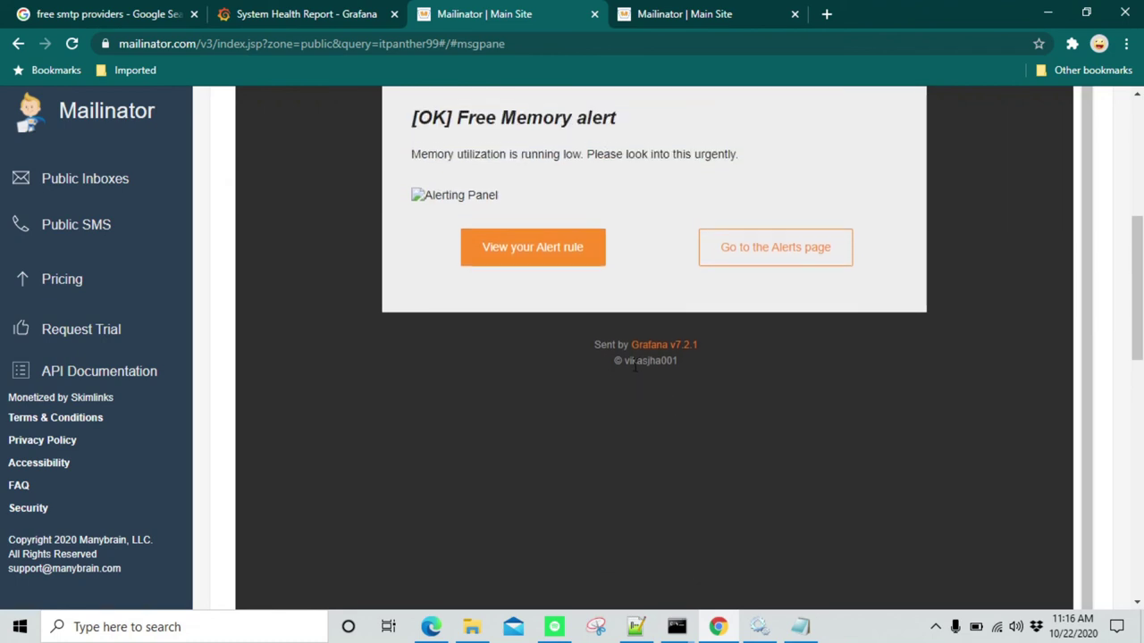
left_click_drag(625, 361, 674, 361)
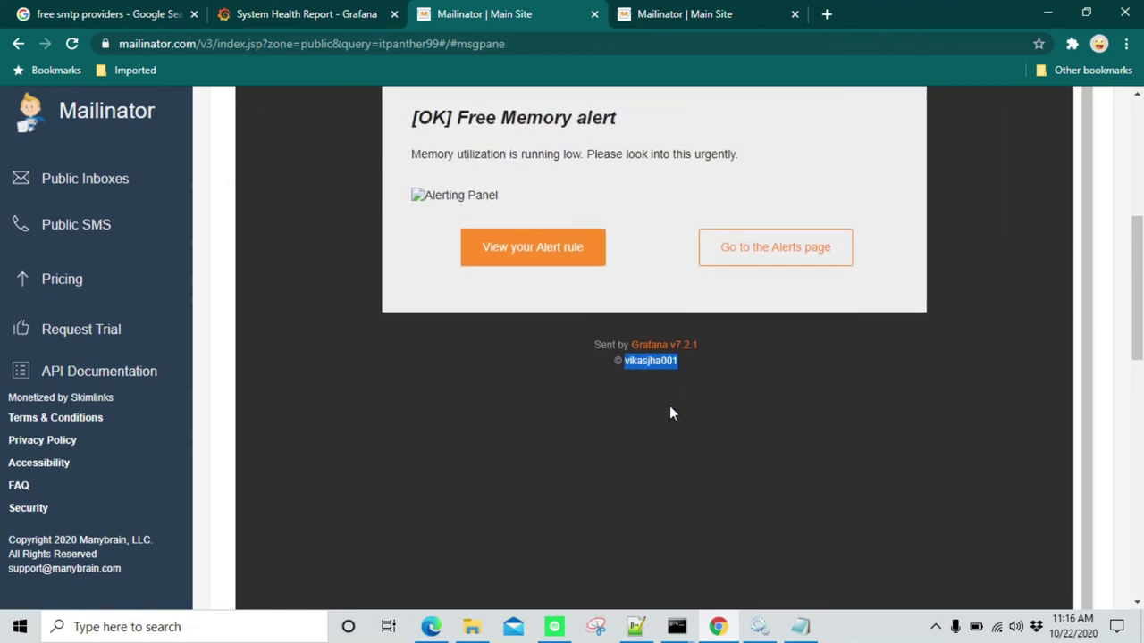
left_click(633, 370)
left_click_drag(625, 361, 739, 396)
scroll(730, 386, "up", 5)
left_click(685, 24)
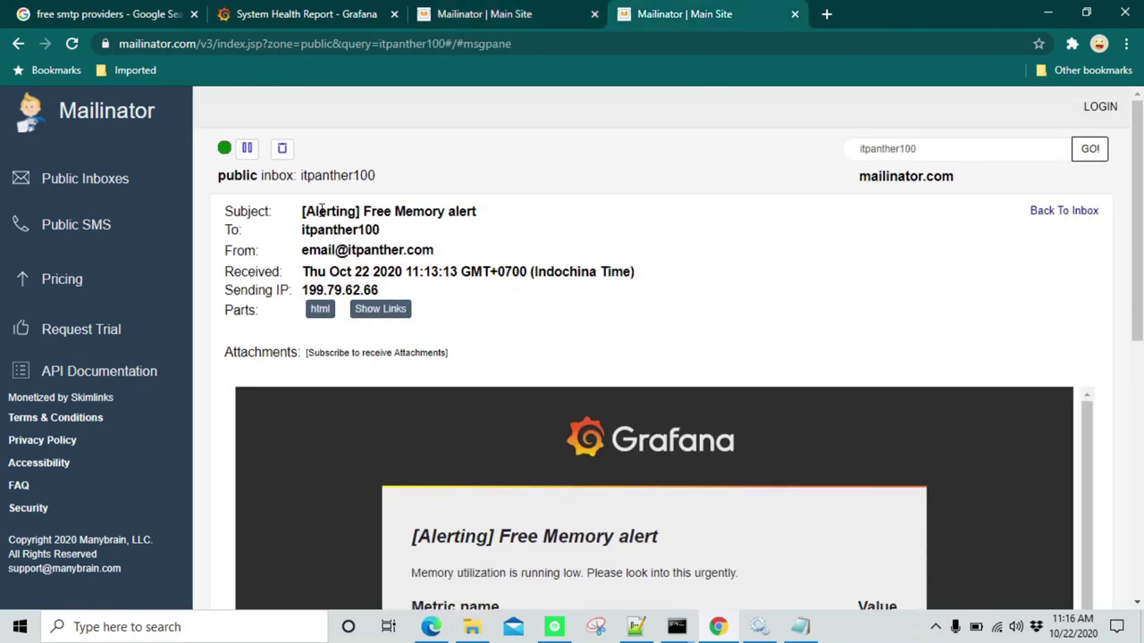
Reload the second inbox and open the 11:16:14 [OK] Free Memory alert to check its copyright footer
left_click(80, 192)
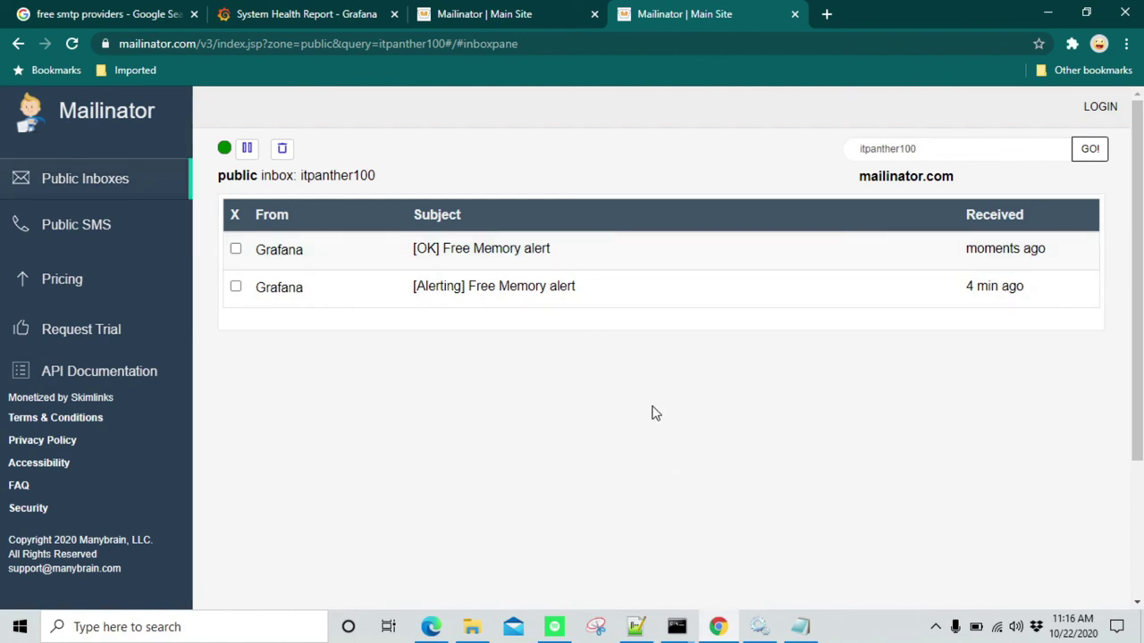
left_click(72, 43)
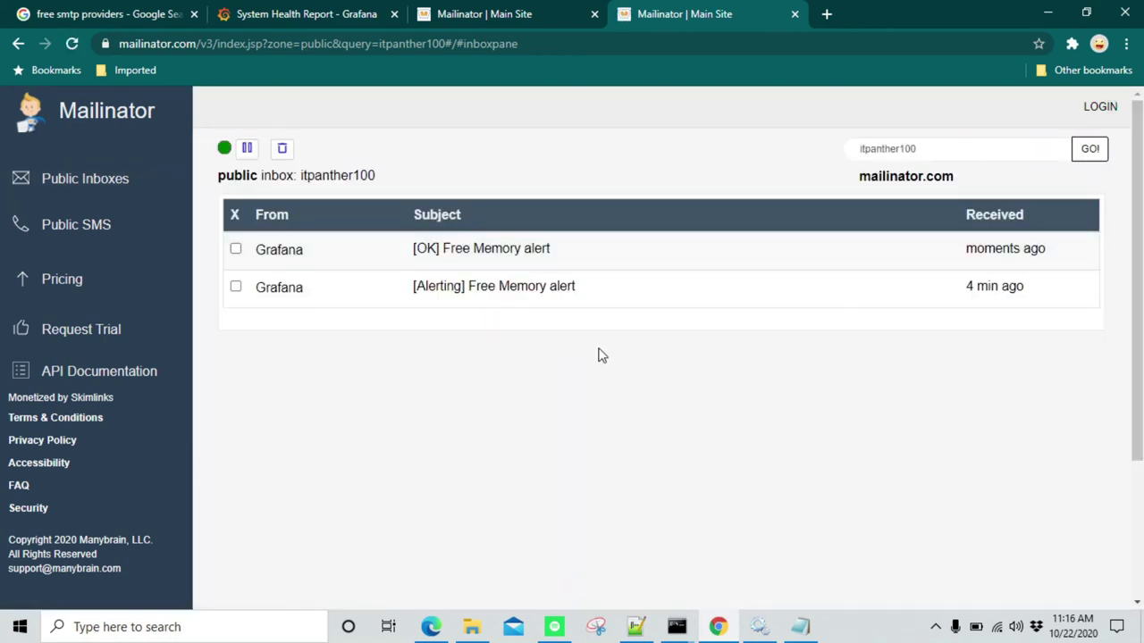
left_click(317, 255)
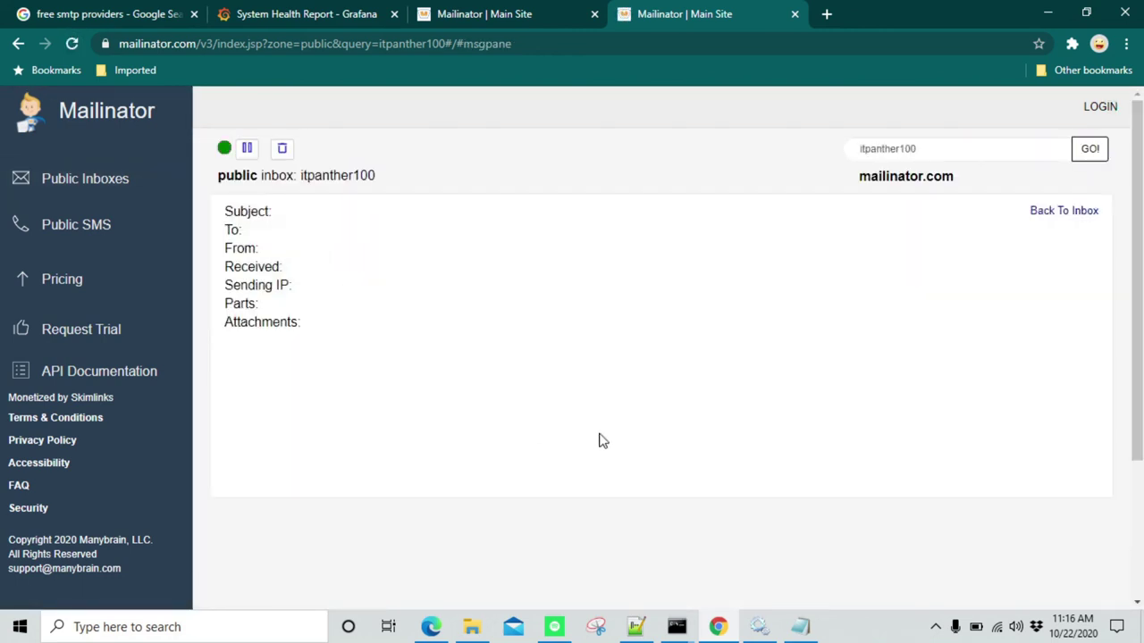
scroll(1084, 384, "down", 1)
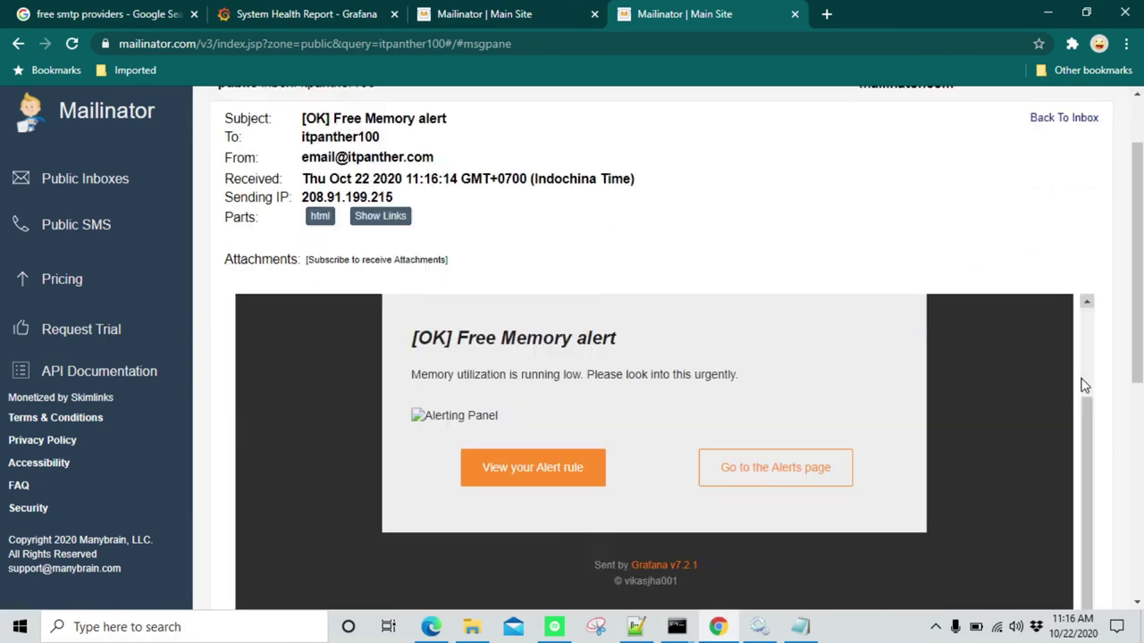
scroll(1083, 384, "down", 4)
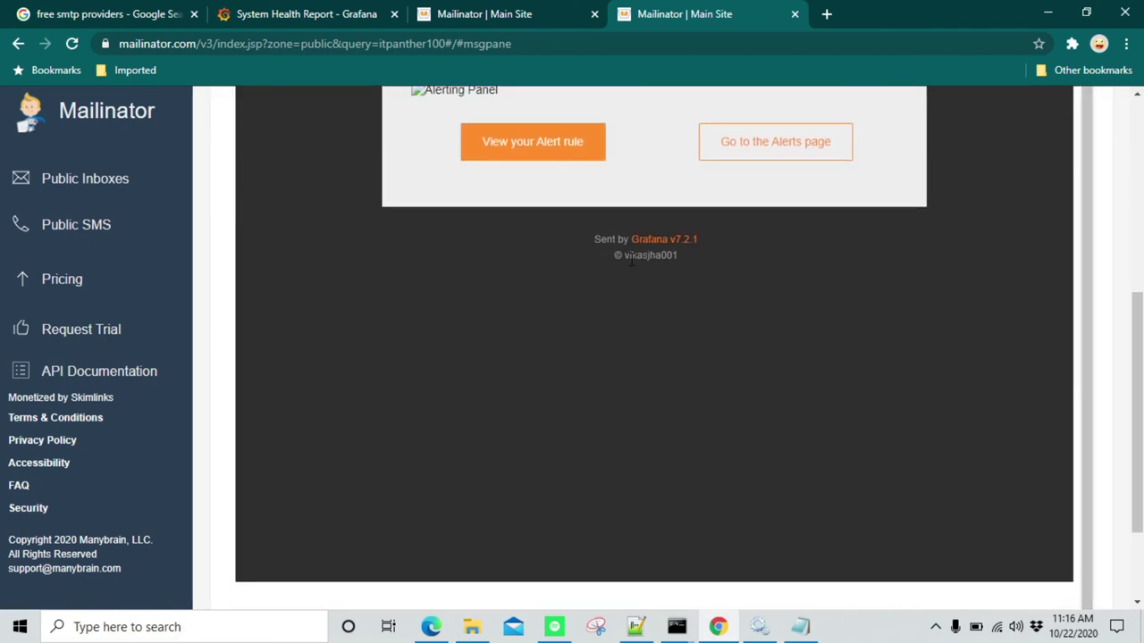
left_click_drag(631, 260, 710, 263)
left_click(707, 259)
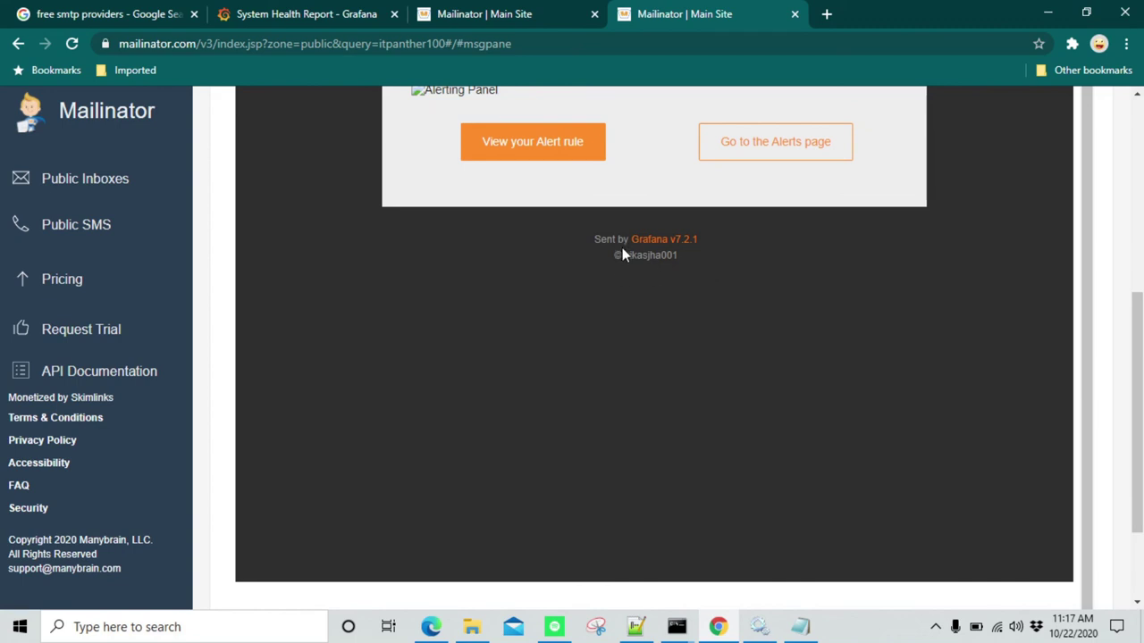